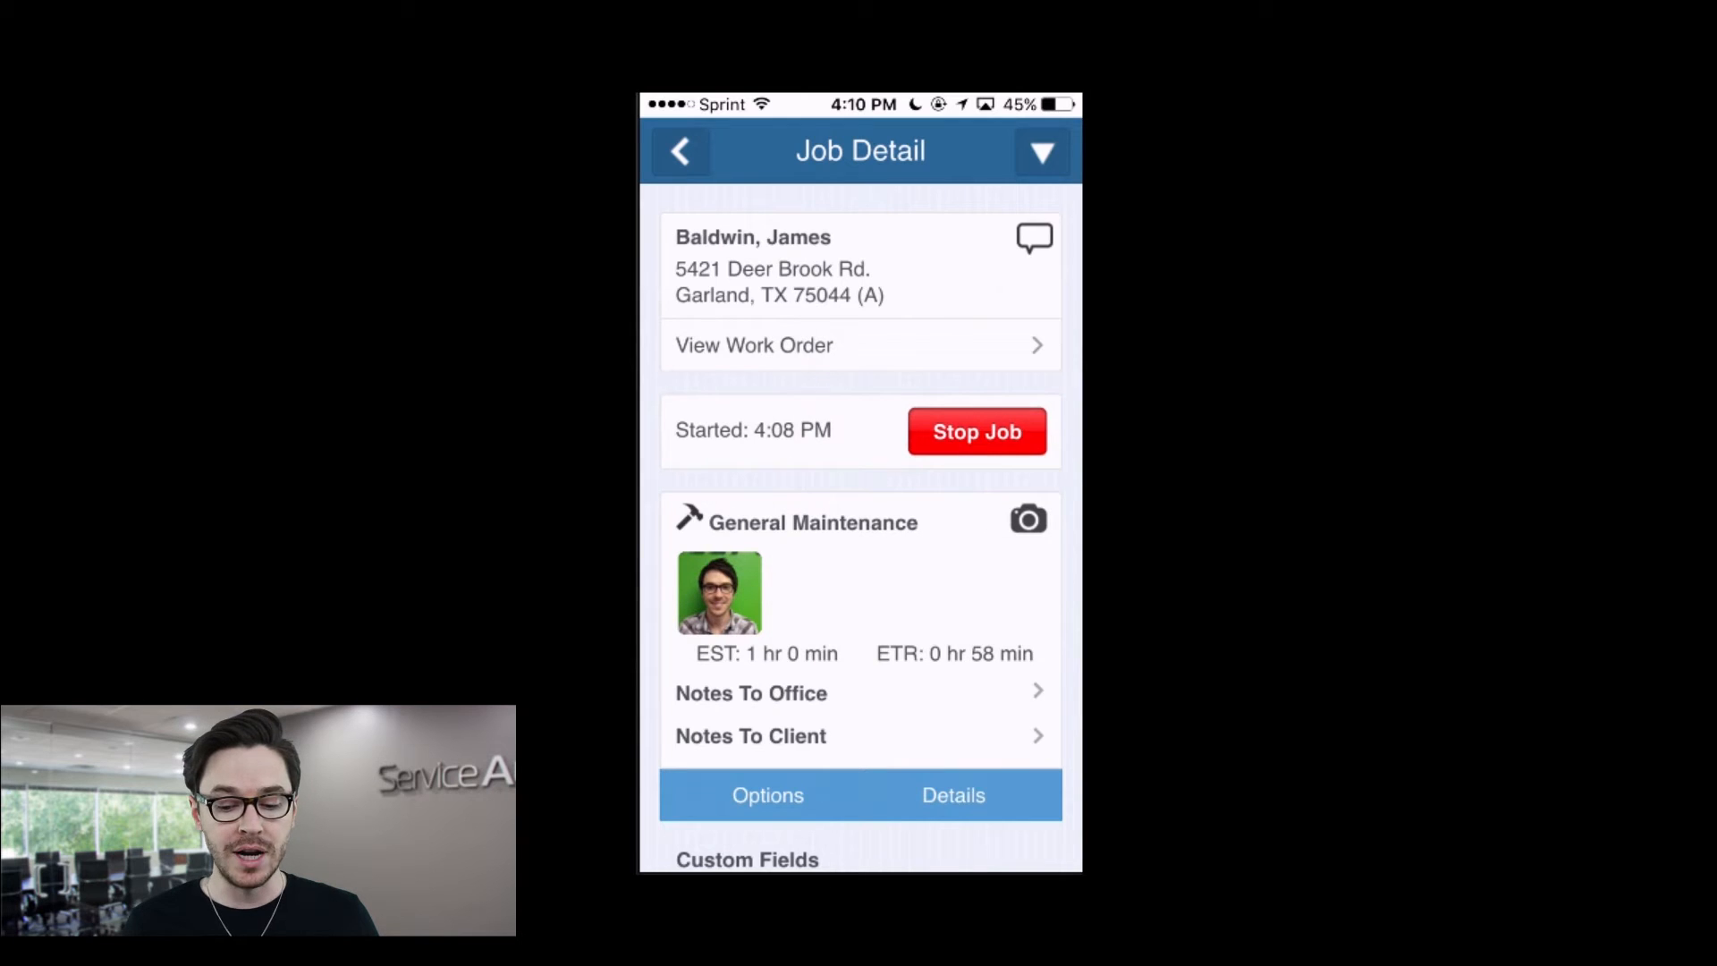
Step: Add a to-do from the job detail with details asking to call the client to discuss seasonal color
{"action": "left_click", "coordinate": [1043, 156]}
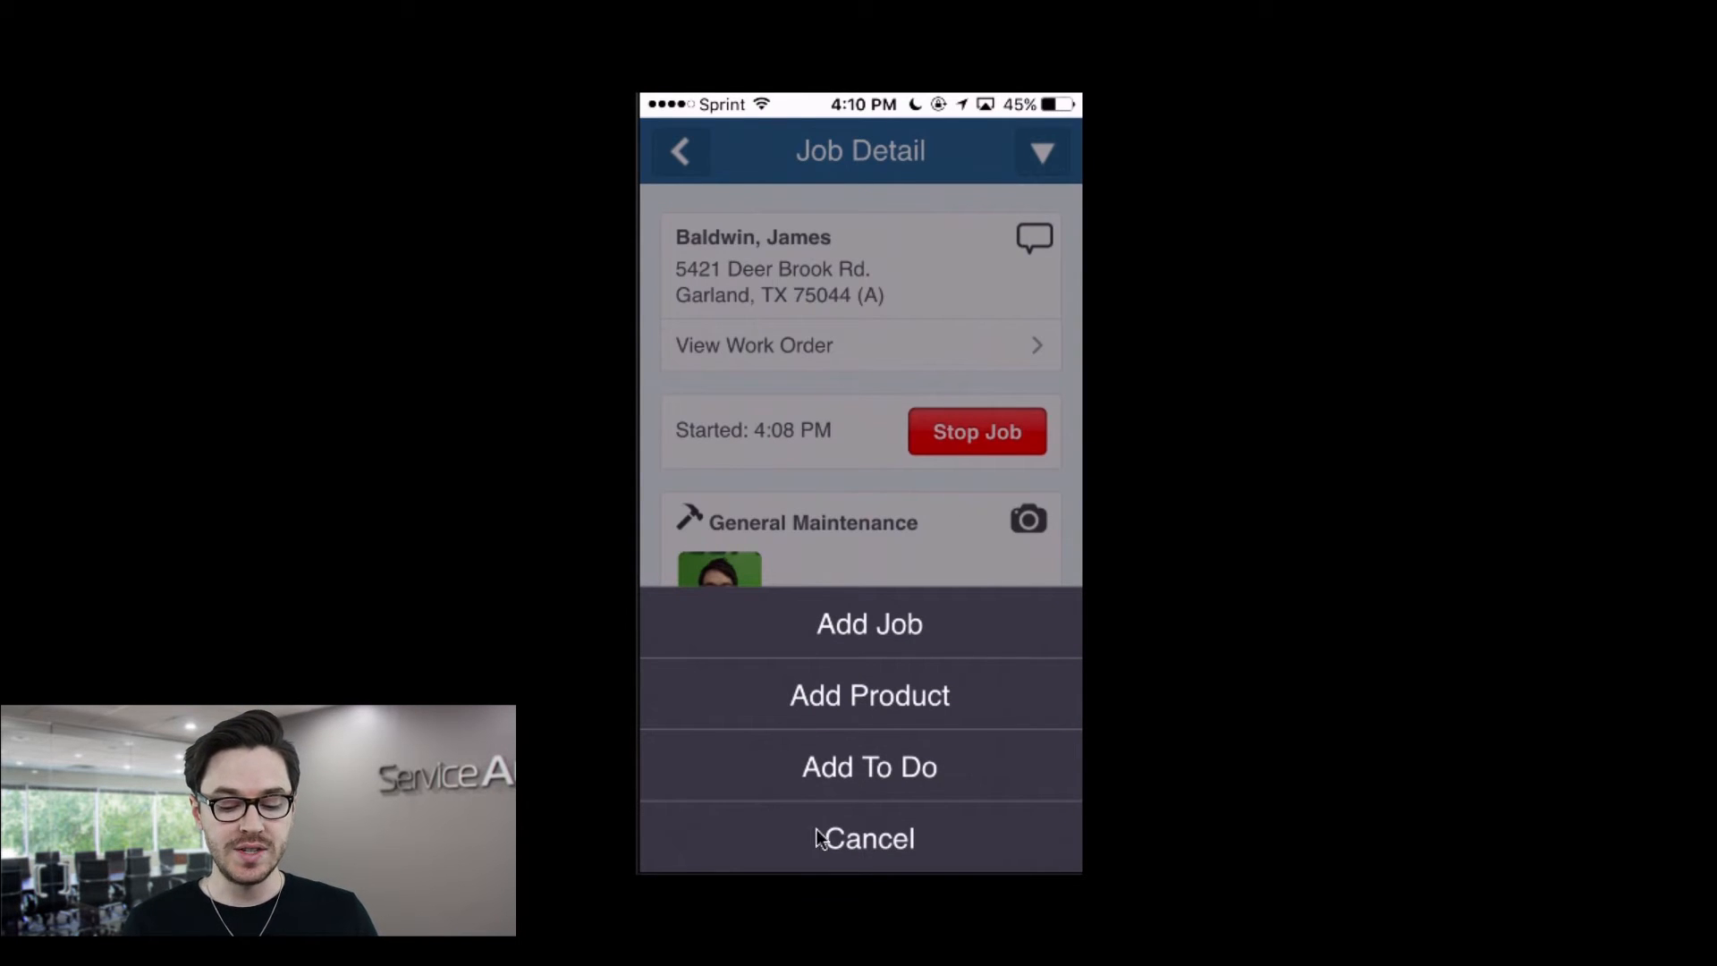
{"action": "left_click", "coordinate": [889, 774]}
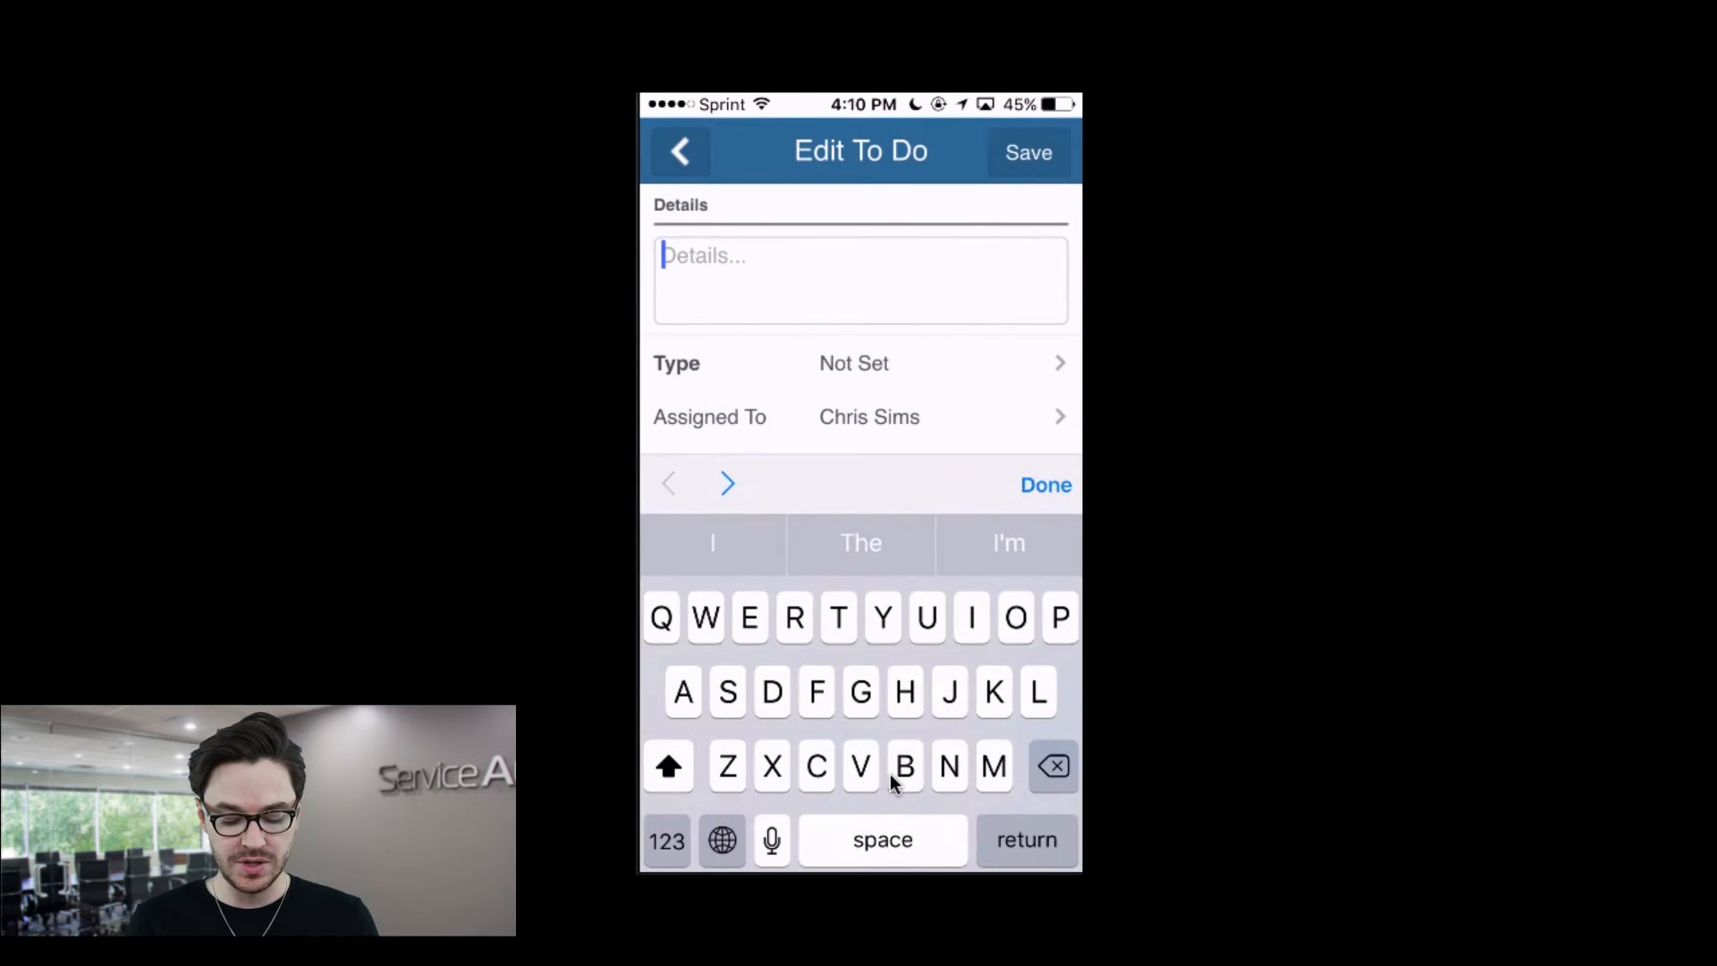
{"action": "type", "text": "Call James to discuss seasonal color"}
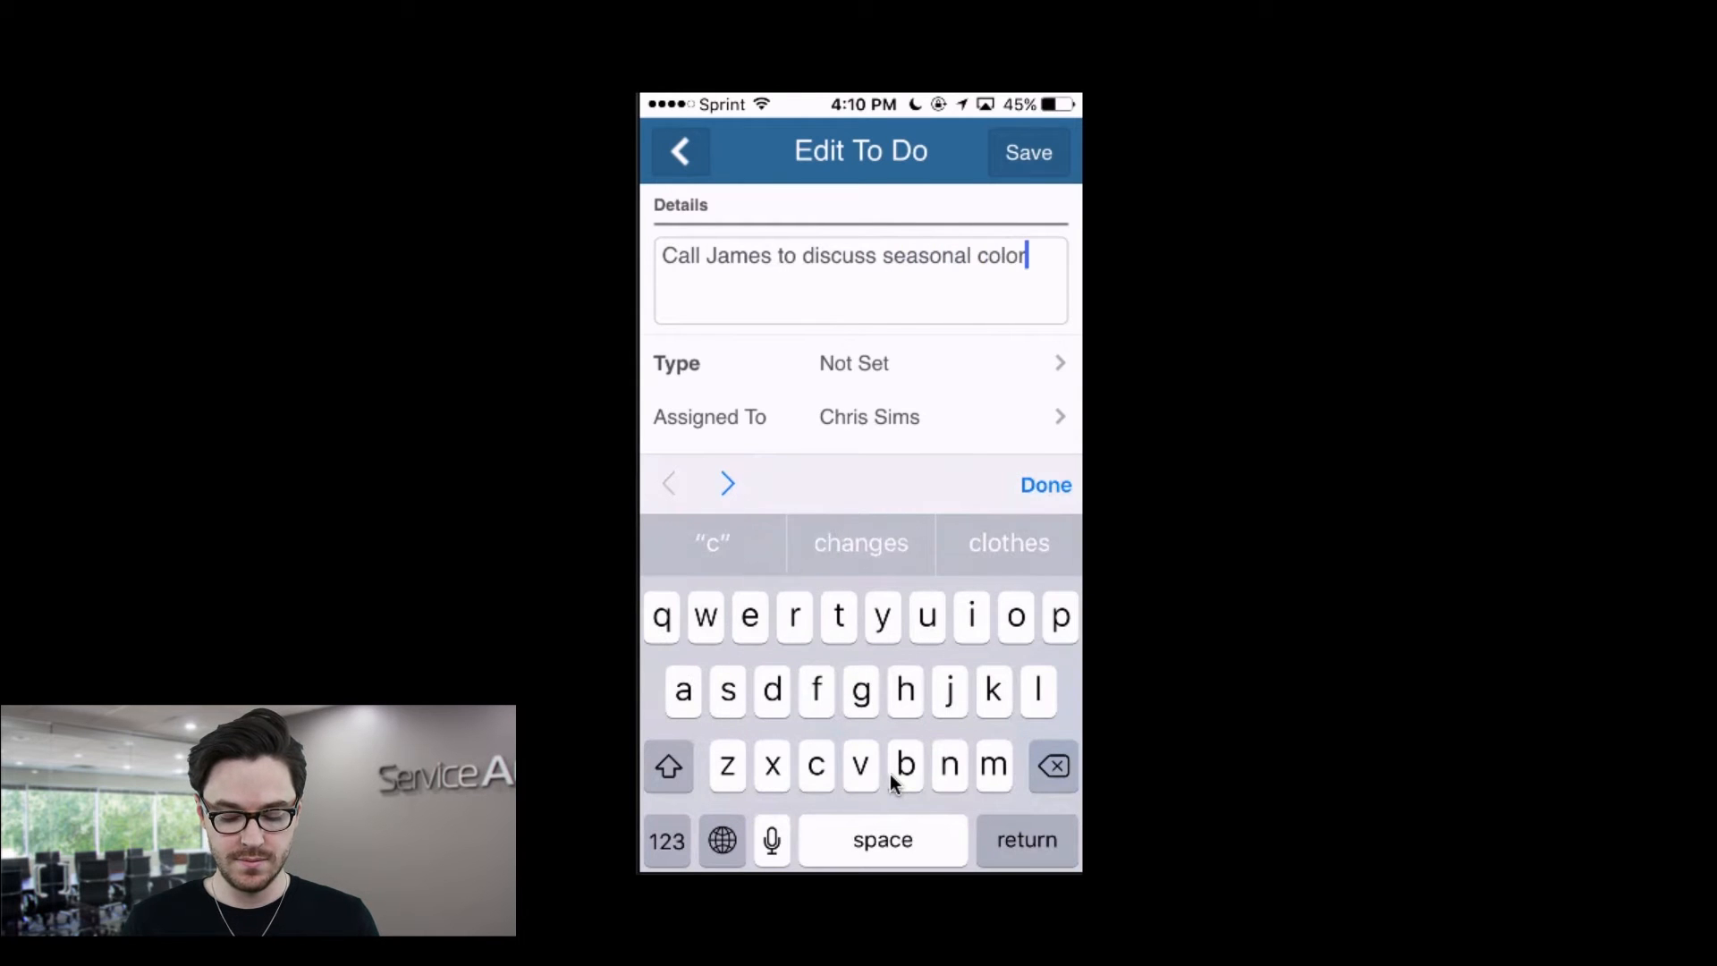
{"action": "left_click", "coordinate": [1045, 484]}
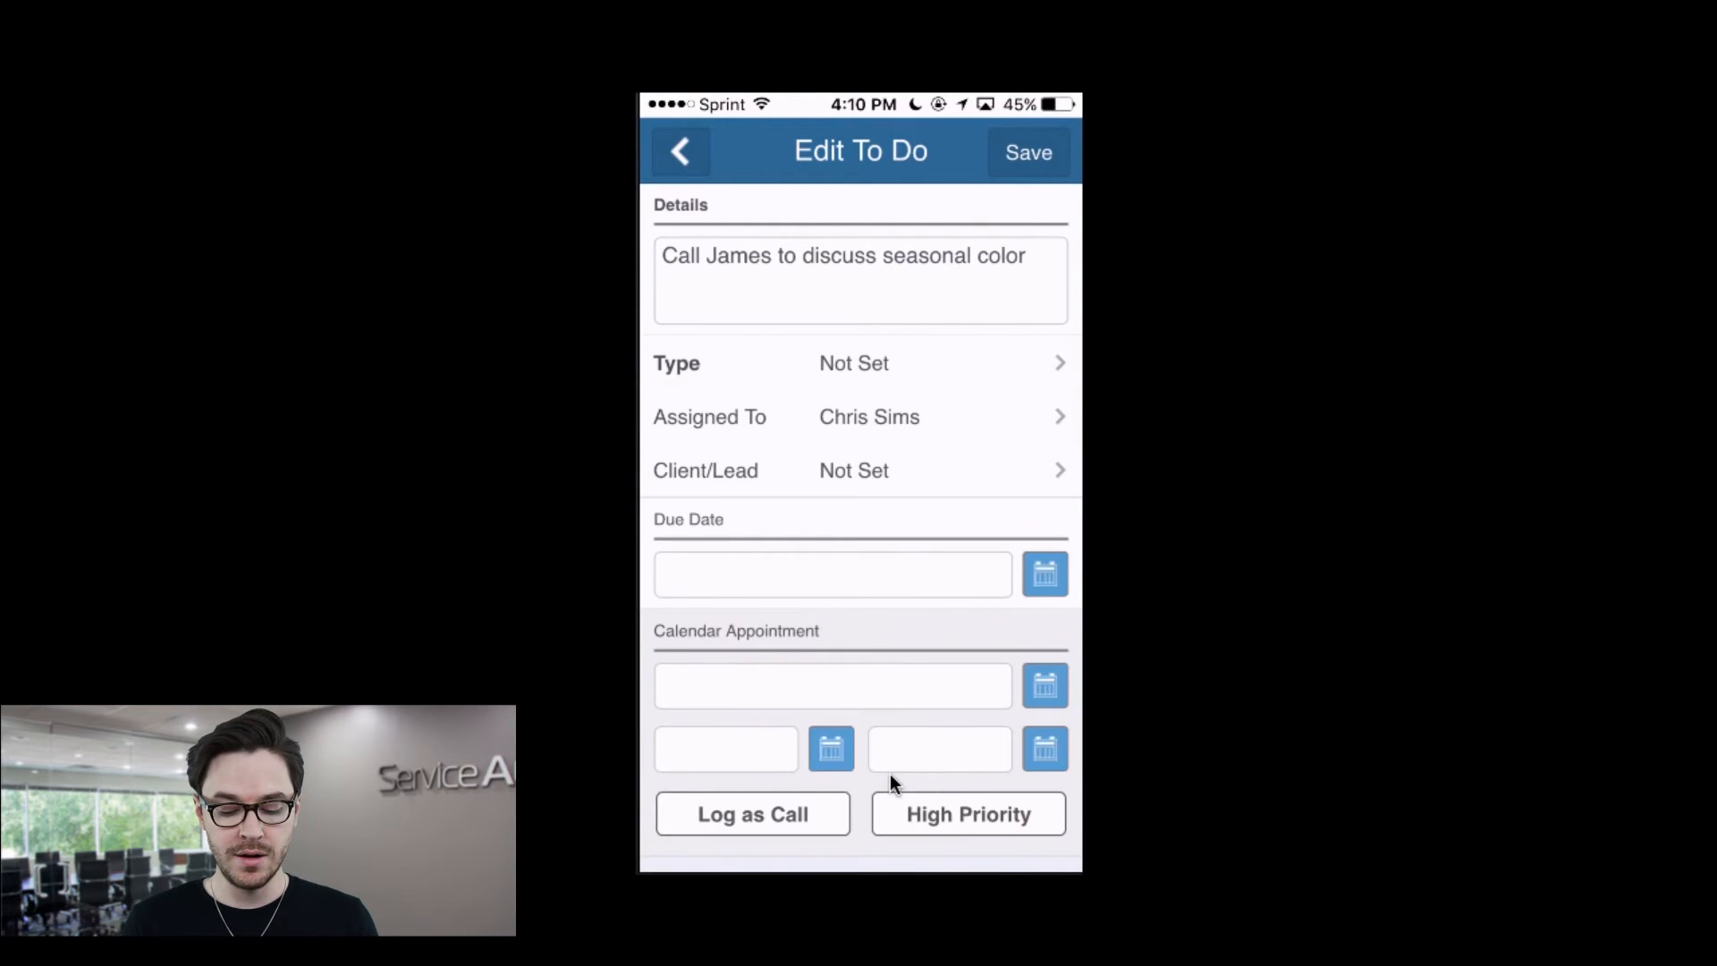
Step: Set the to-do type to Schedule Service
{"action": "left_click", "coordinate": [860, 363]}
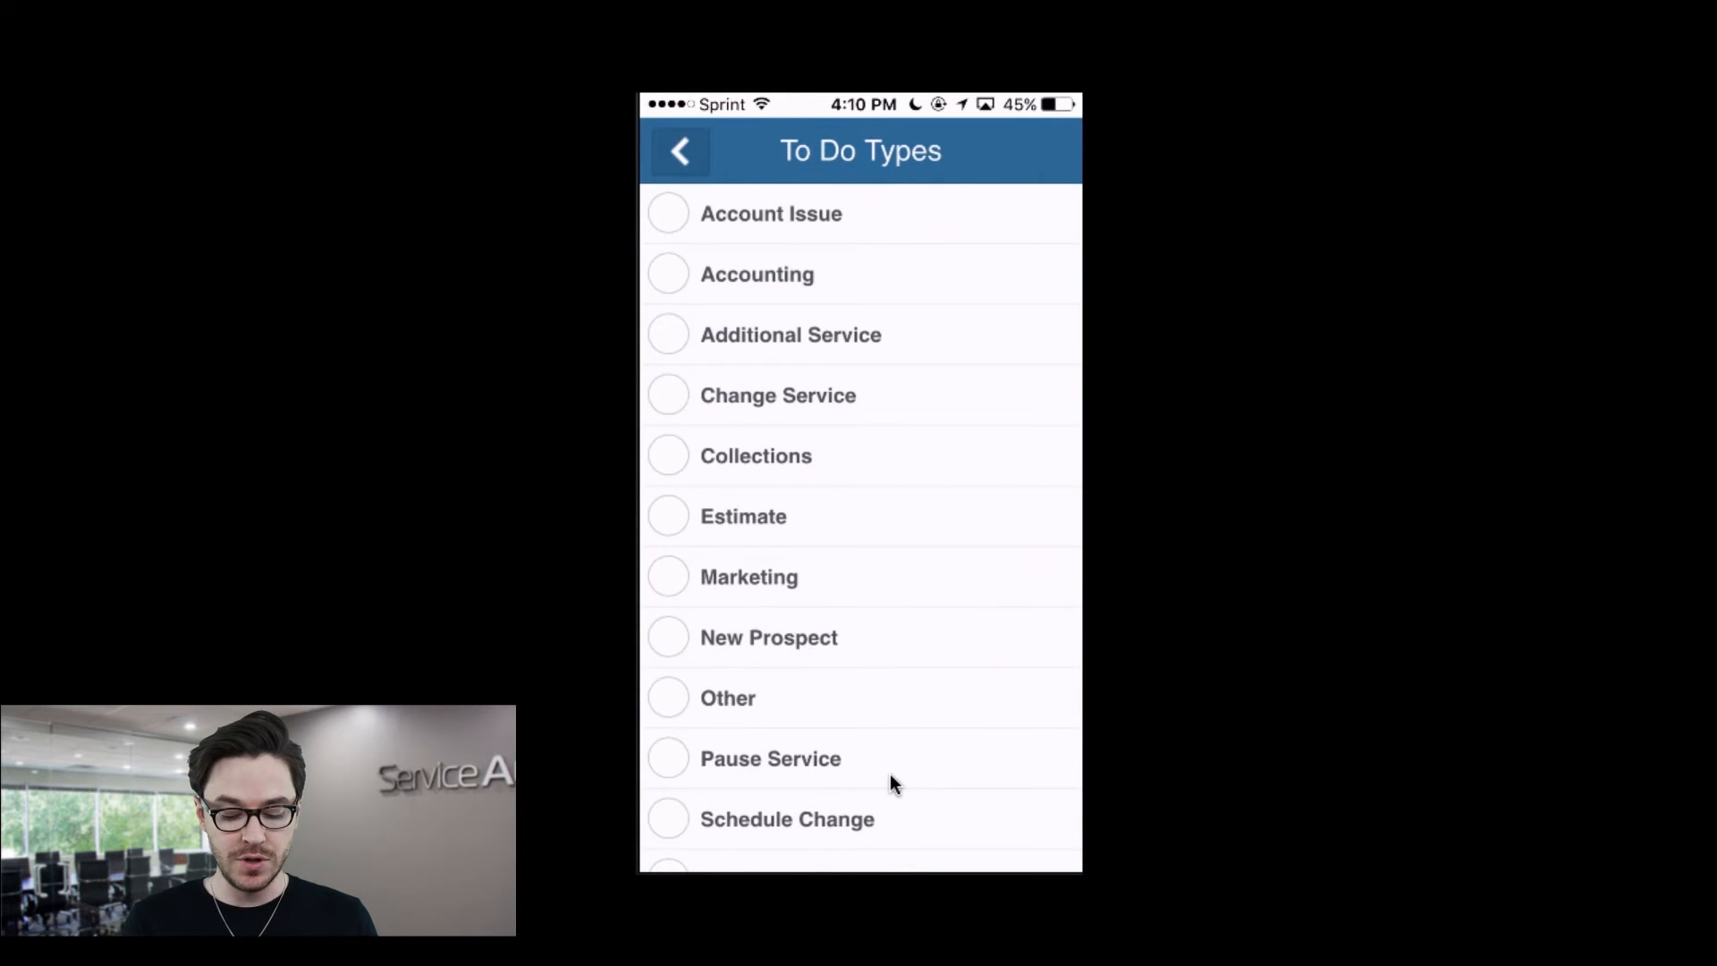
{"action": "scroll", "coordinate": [889, 784], "scroll_direction": "down", "scroll_amount": 5}
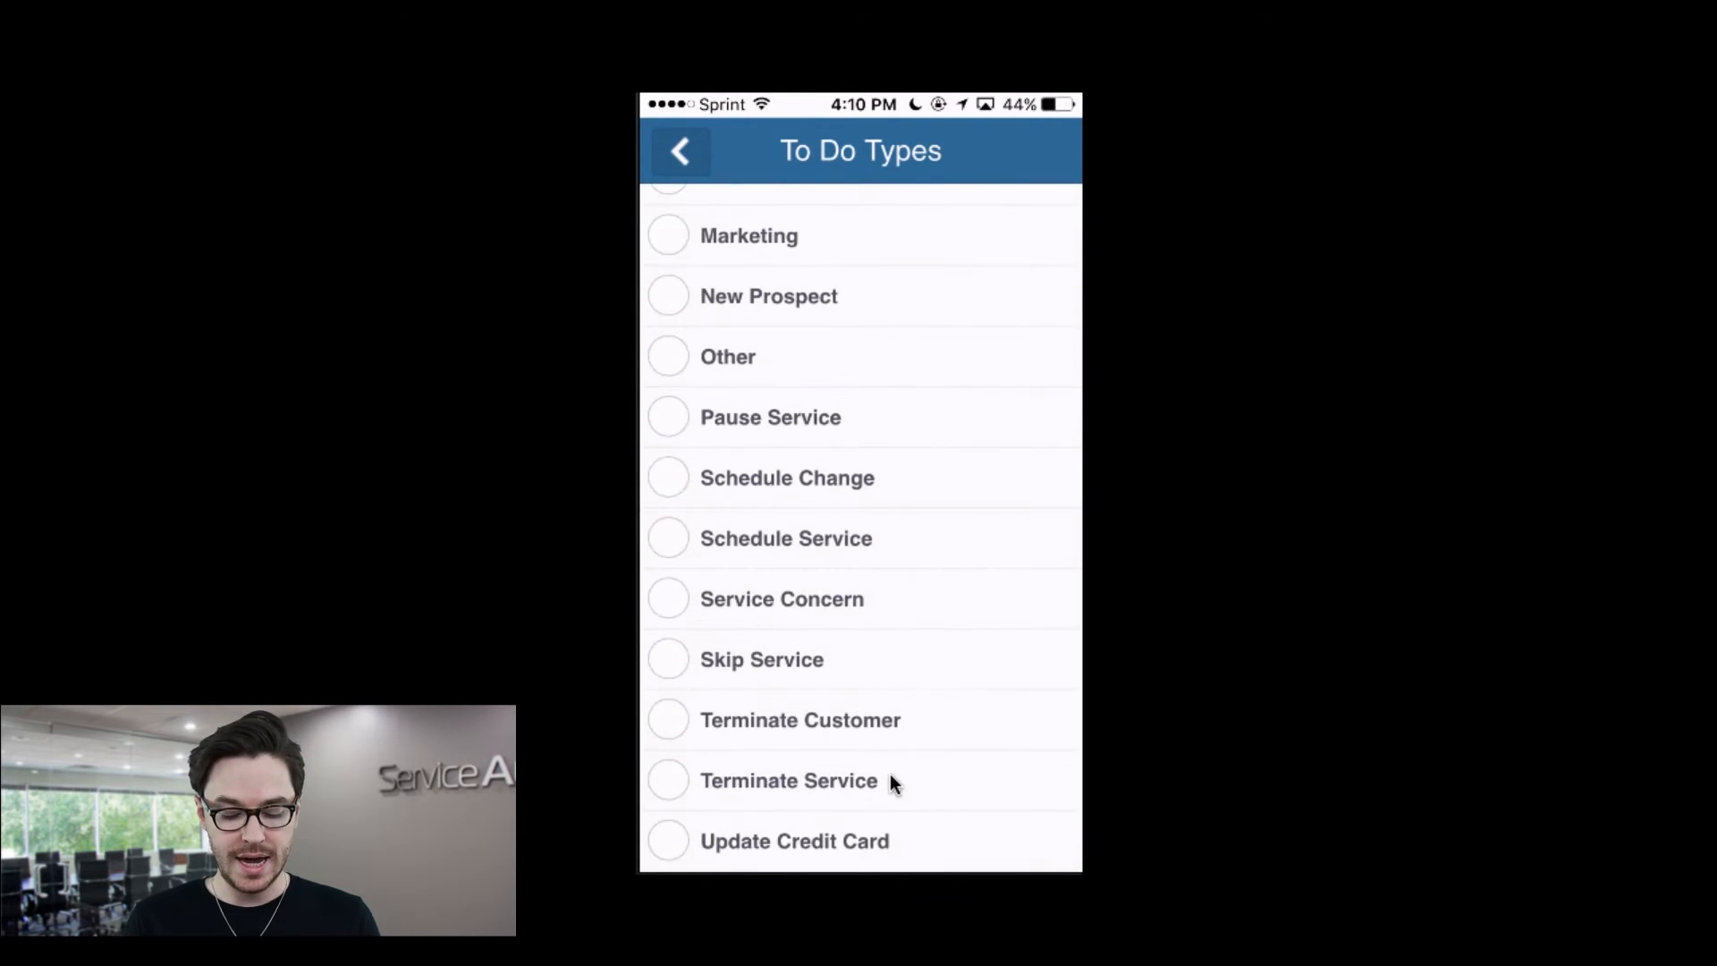
{"action": "left_click", "coordinate": [786, 539]}
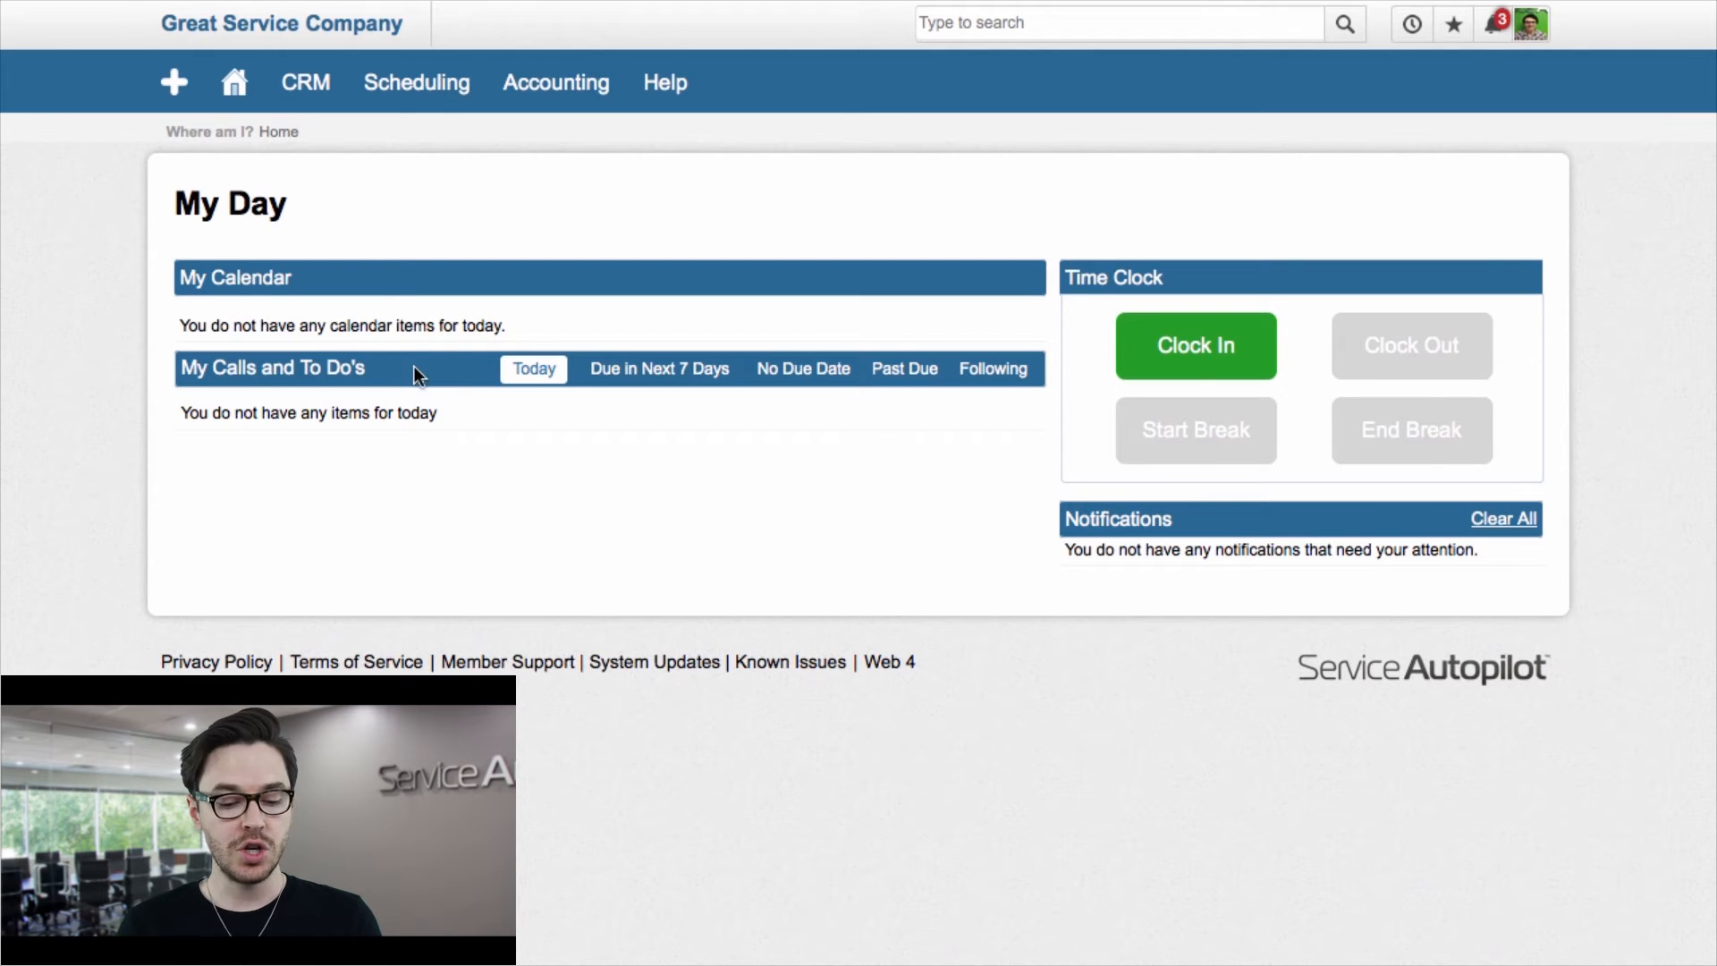
Step: Open the CRM Clients list
{"action": "mouse_move", "coordinate": [314, 108]}
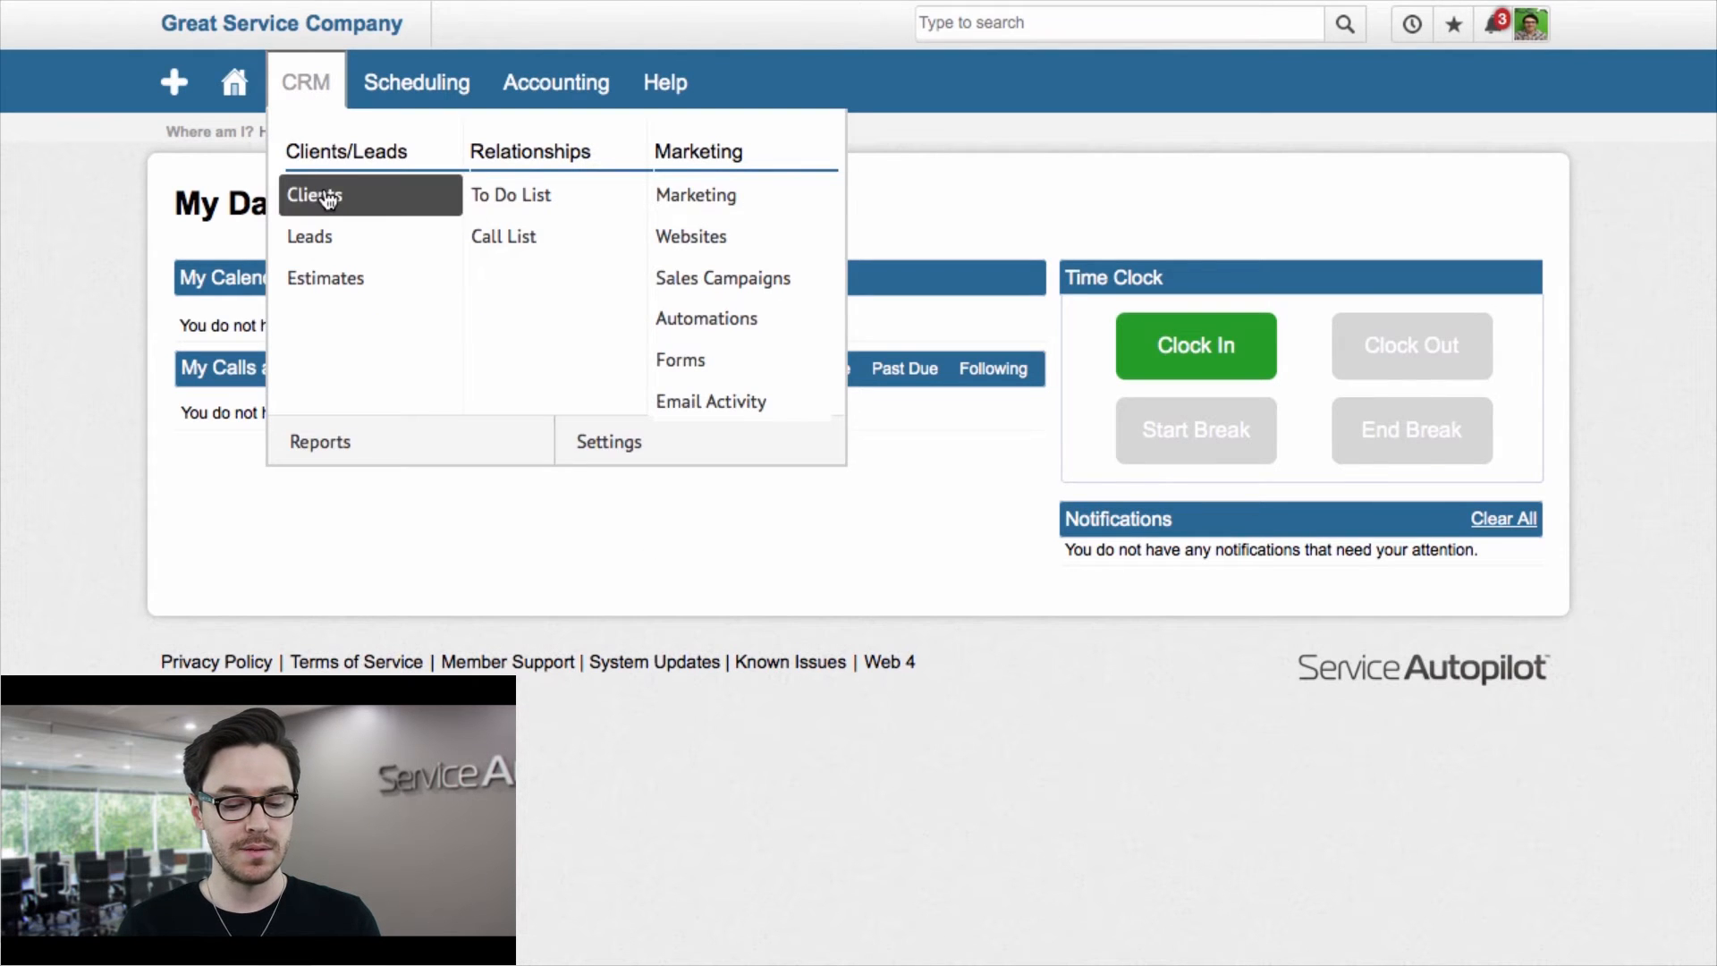
{"action": "left_click", "coordinate": [328, 200]}
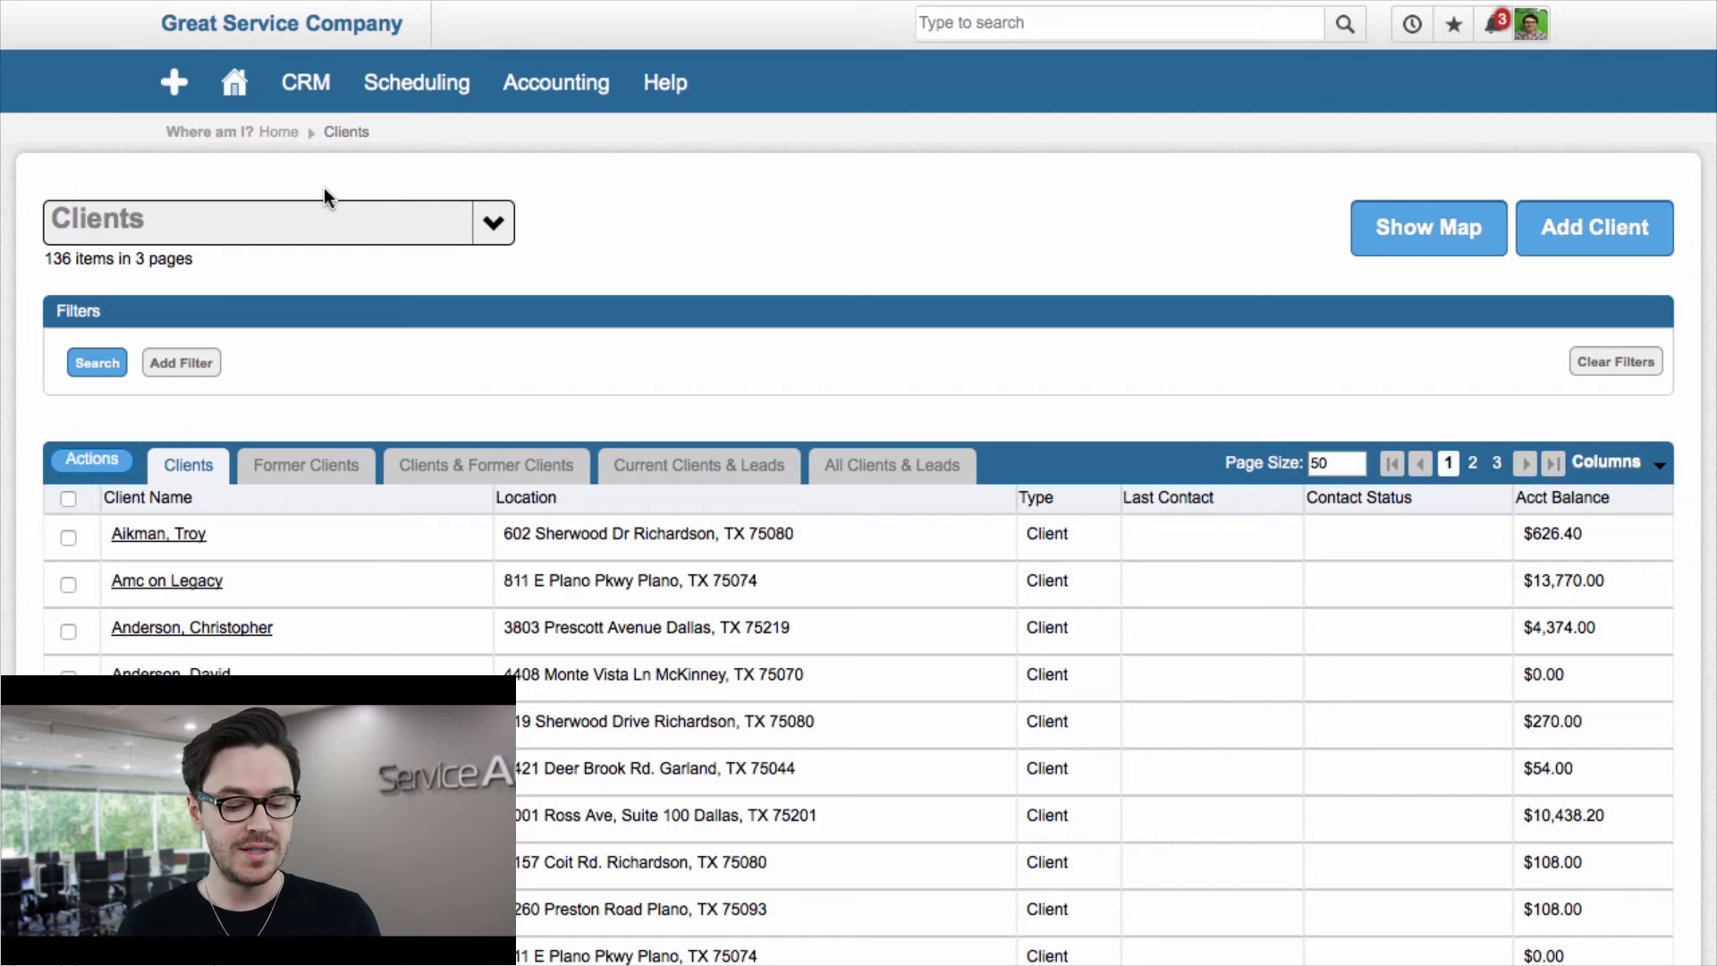
Step: Add a filter on Postal Code to the client list
{"action": "left_click", "coordinate": [183, 363]}
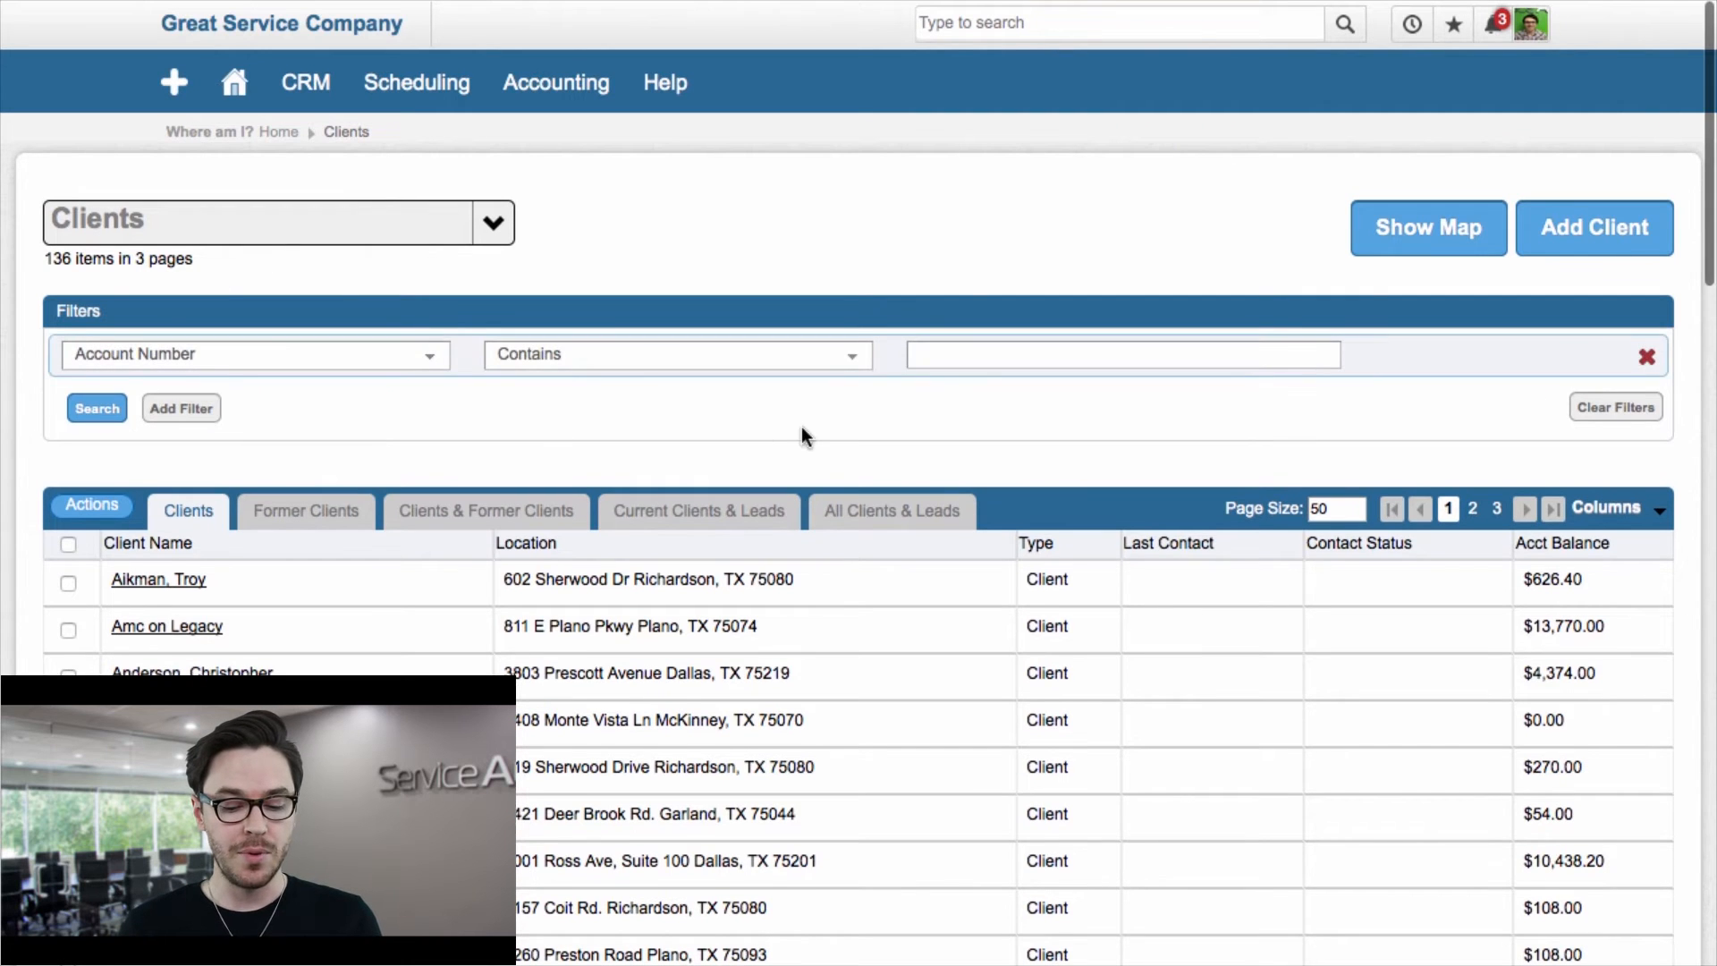
{"action": "left_click", "coordinate": [300, 355]}
{"action": "scroll", "coordinate": [262, 536], "scroll_direction": "down", "scroll_amount": 1}
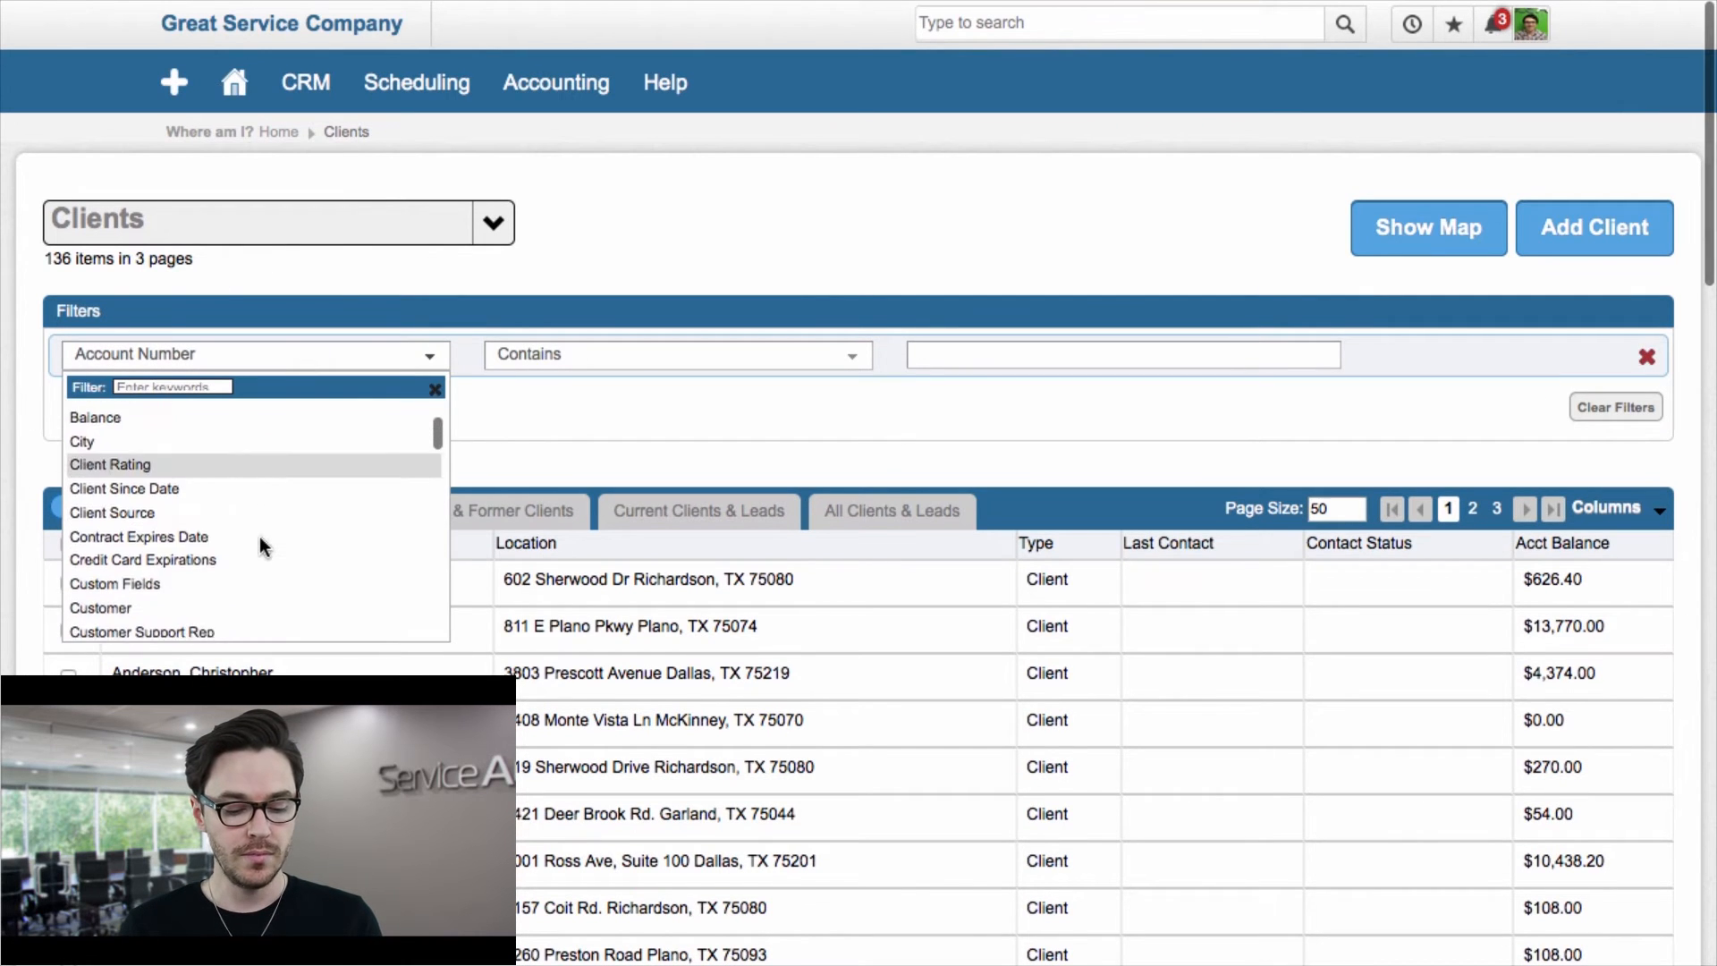
{"action": "scroll", "coordinate": [262, 546], "scroll_direction": "down", "scroll_amount": 3}
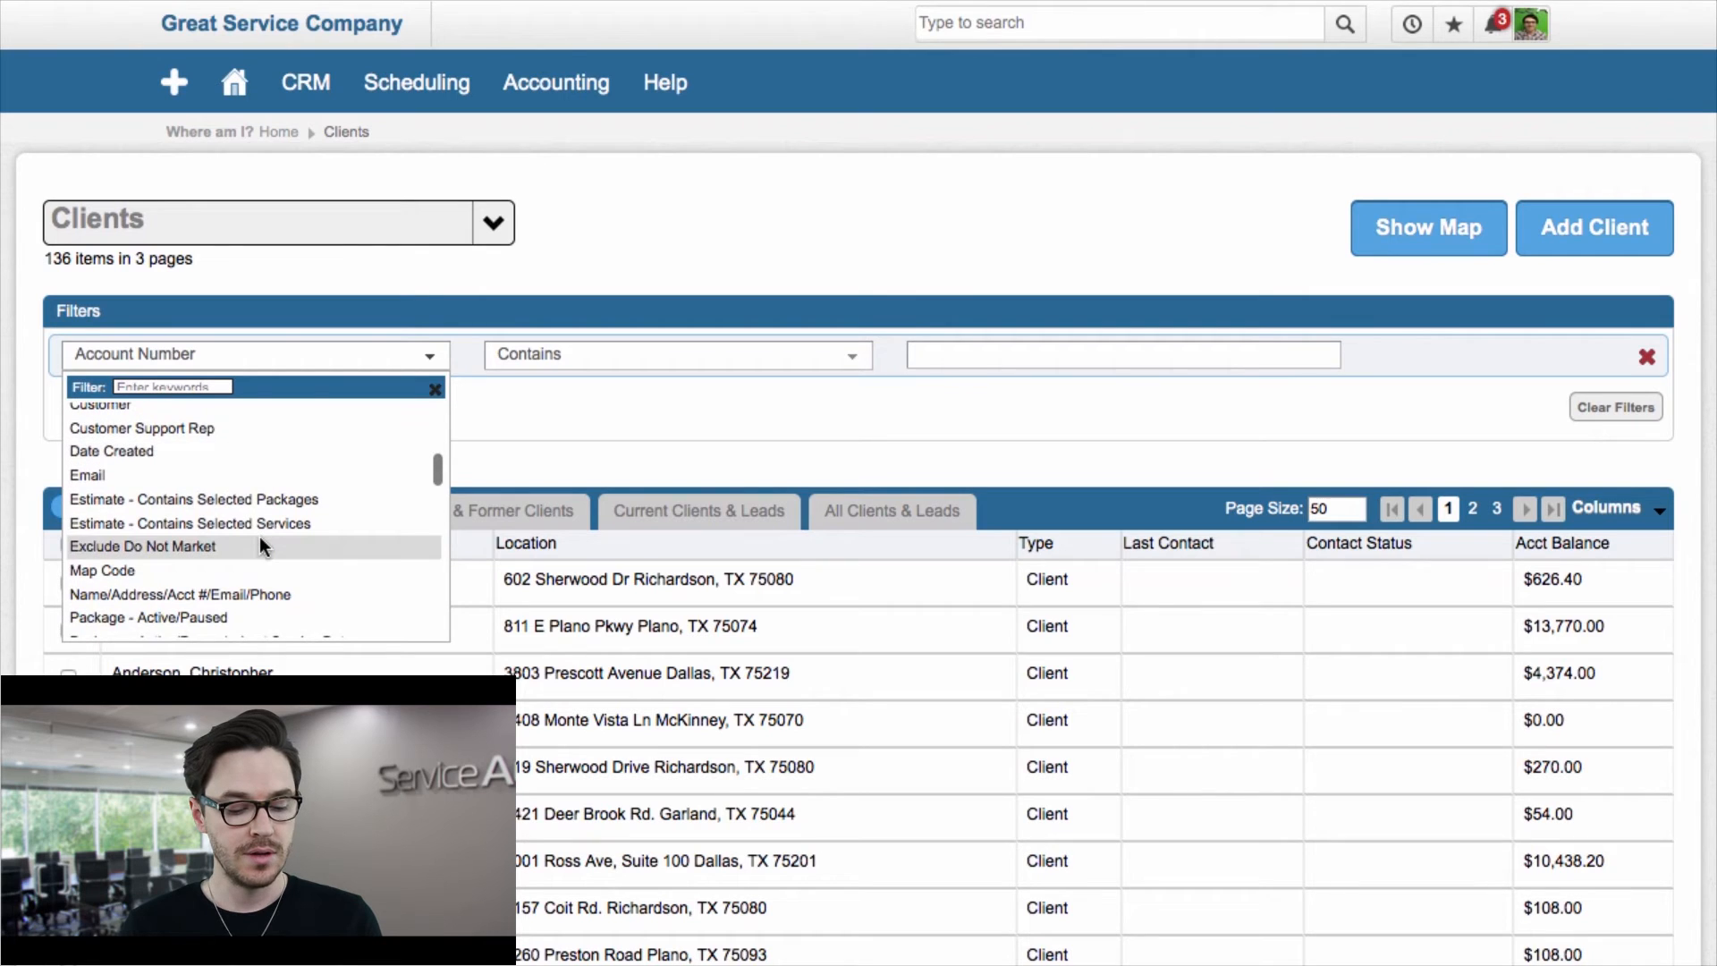
{"action": "scroll", "coordinate": [259, 545], "scroll_direction": "down", "scroll_amount": 1}
{"action": "scroll", "coordinate": [170, 550], "scroll_direction": "down", "scroll_amount": 6}
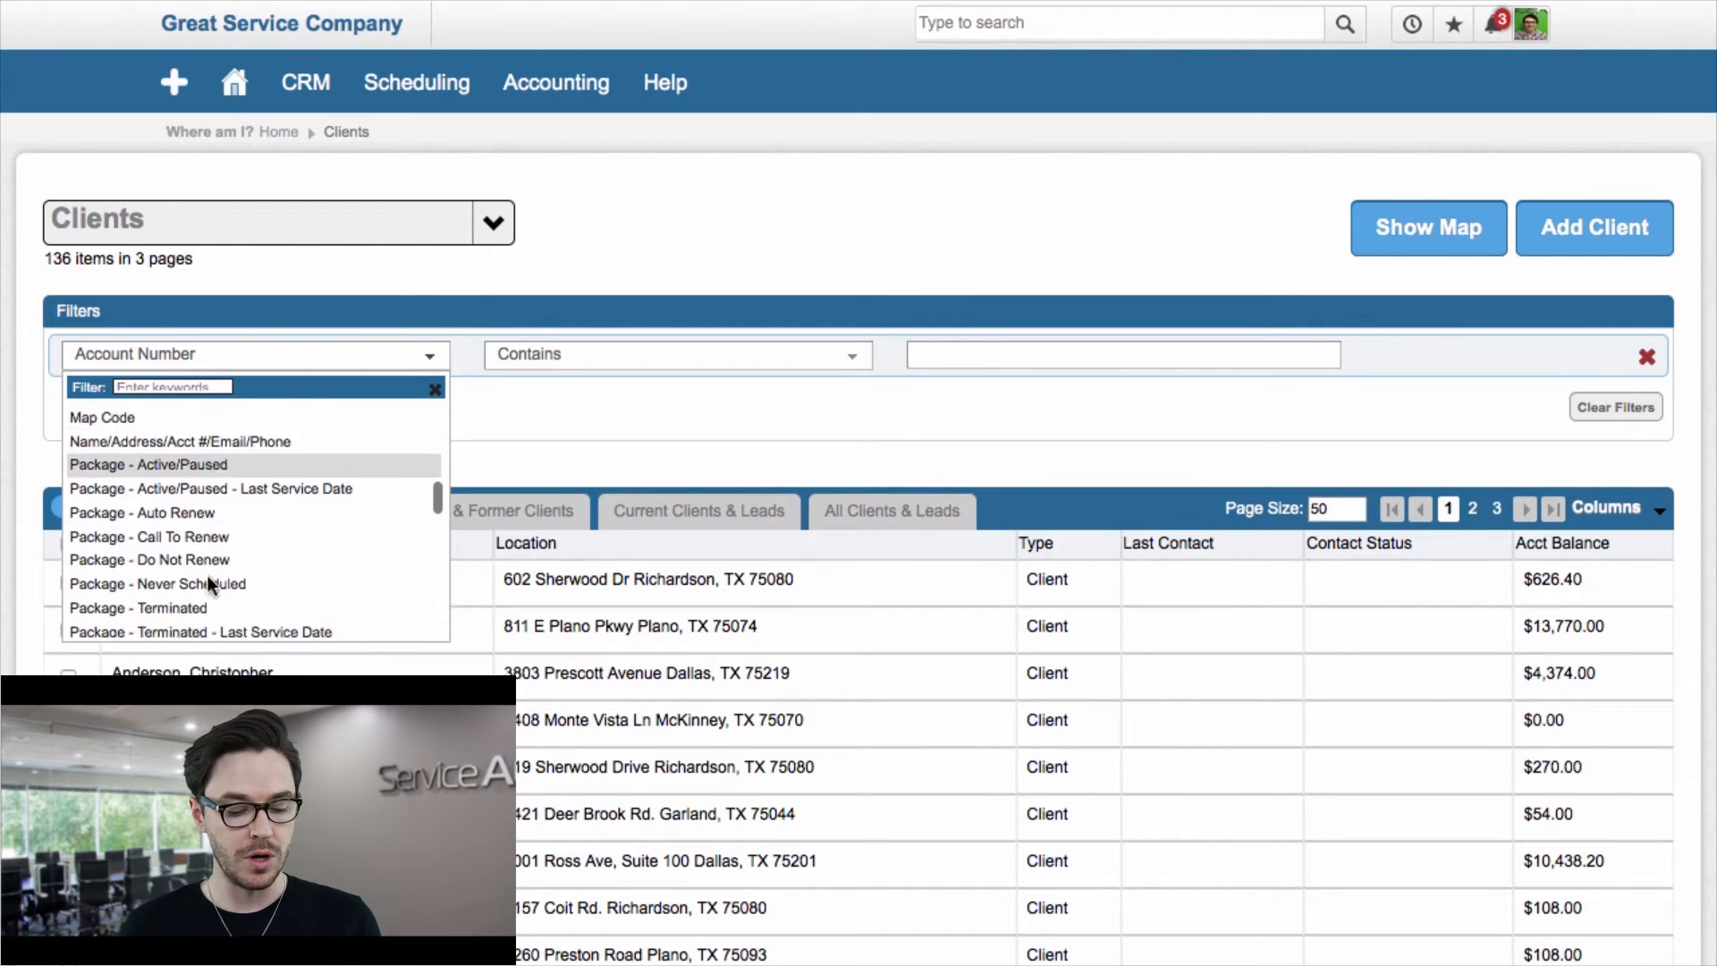
{"action": "scroll", "coordinate": [207, 585], "scroll_direction": "down", "scroll_amount": 1}
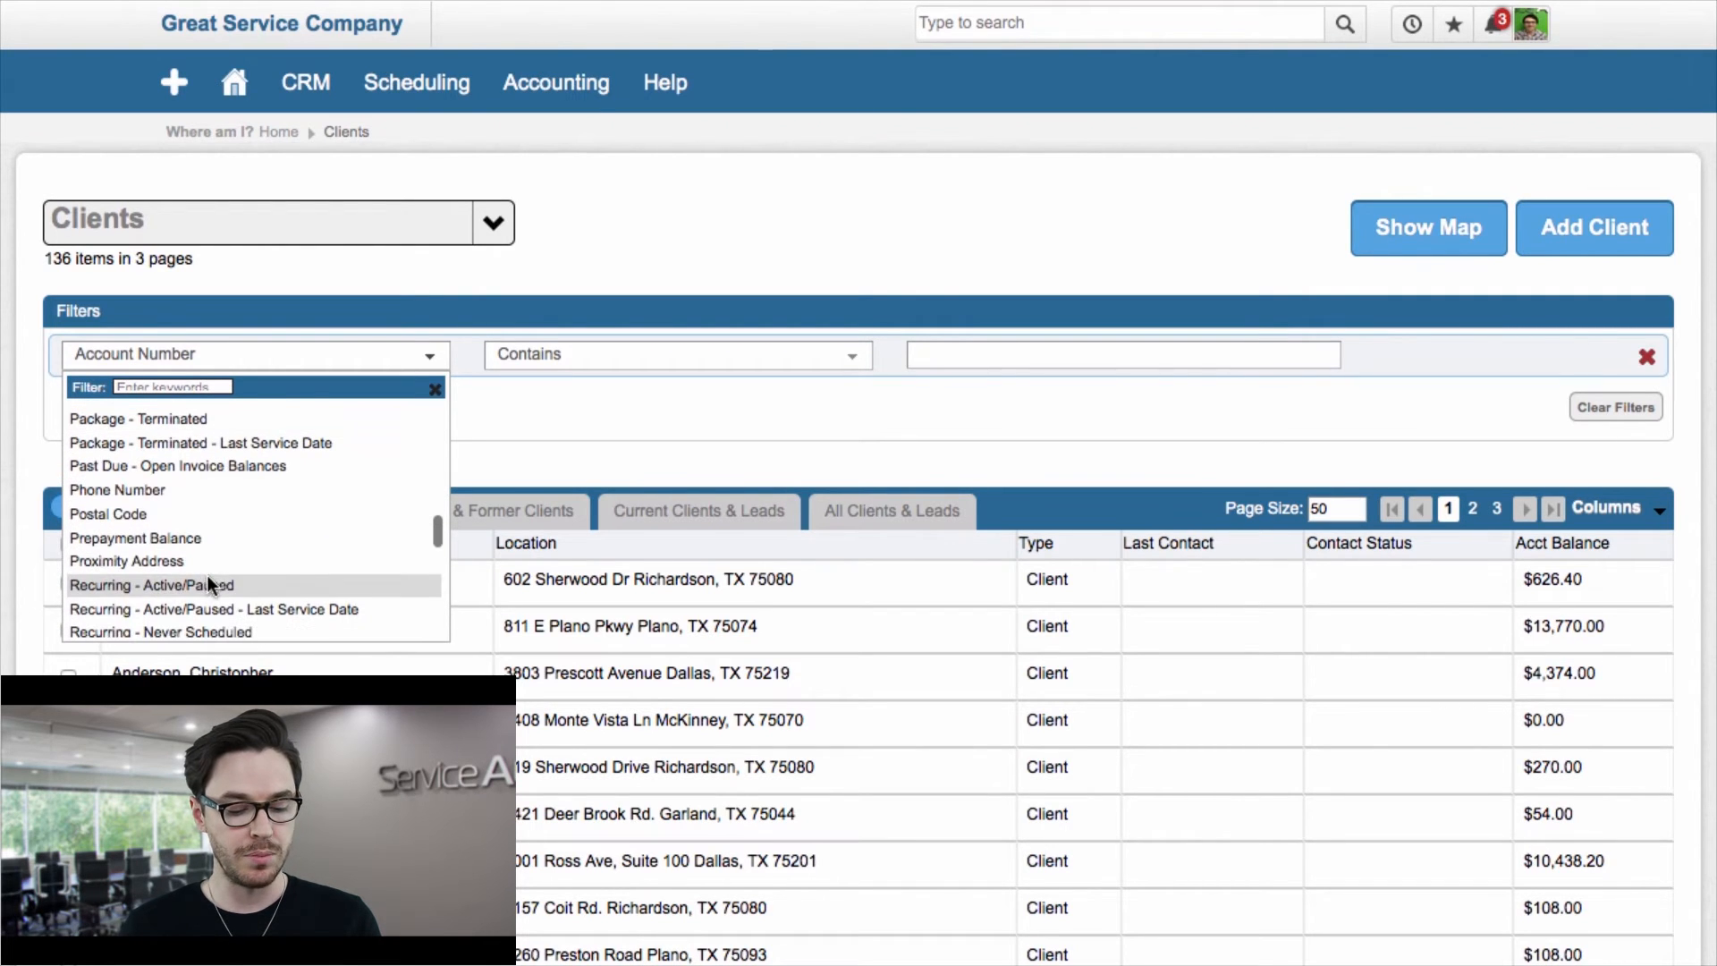
{"action": "left_click", "coordinate": [139, 511]}
Step: Select postal codes 75044, 75074, 75080 and 75070 in the filter and run the search
{"action": "left_click", "coordinate": [1040, 355]}
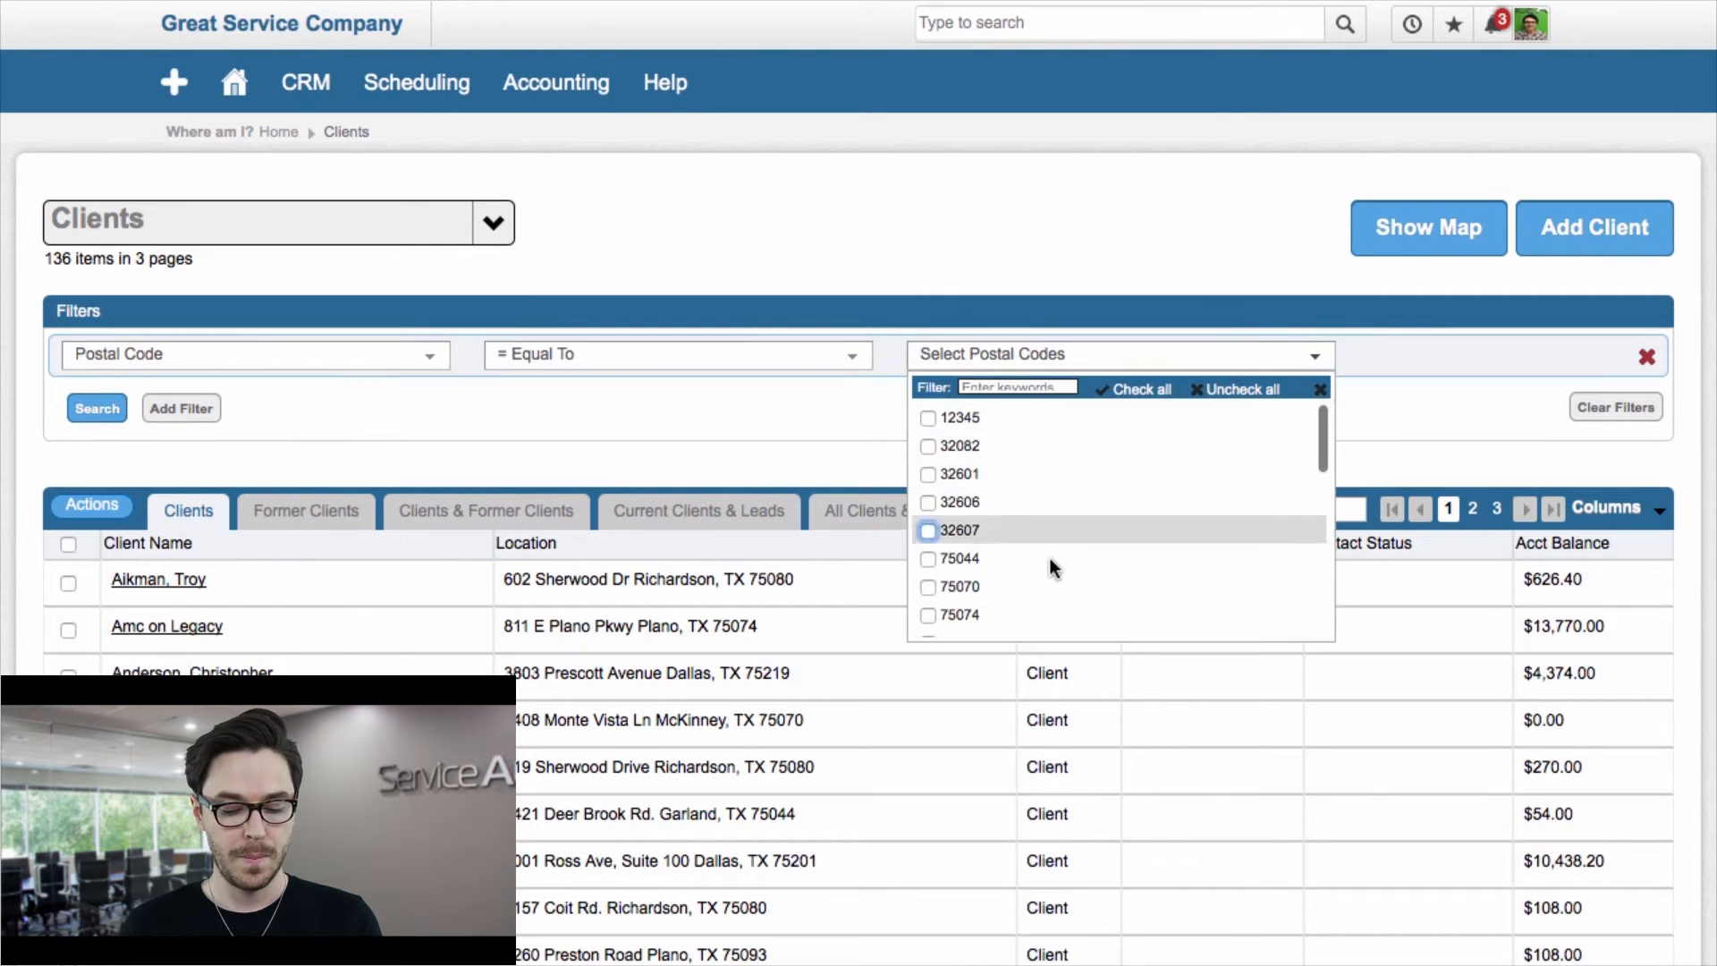
{"action": "scroll", "coordinate": [1054, 567], "scroll_direction": "down", "scroll_amount": 1}
{"action": "left_click", "coordinate": [927, 507]}
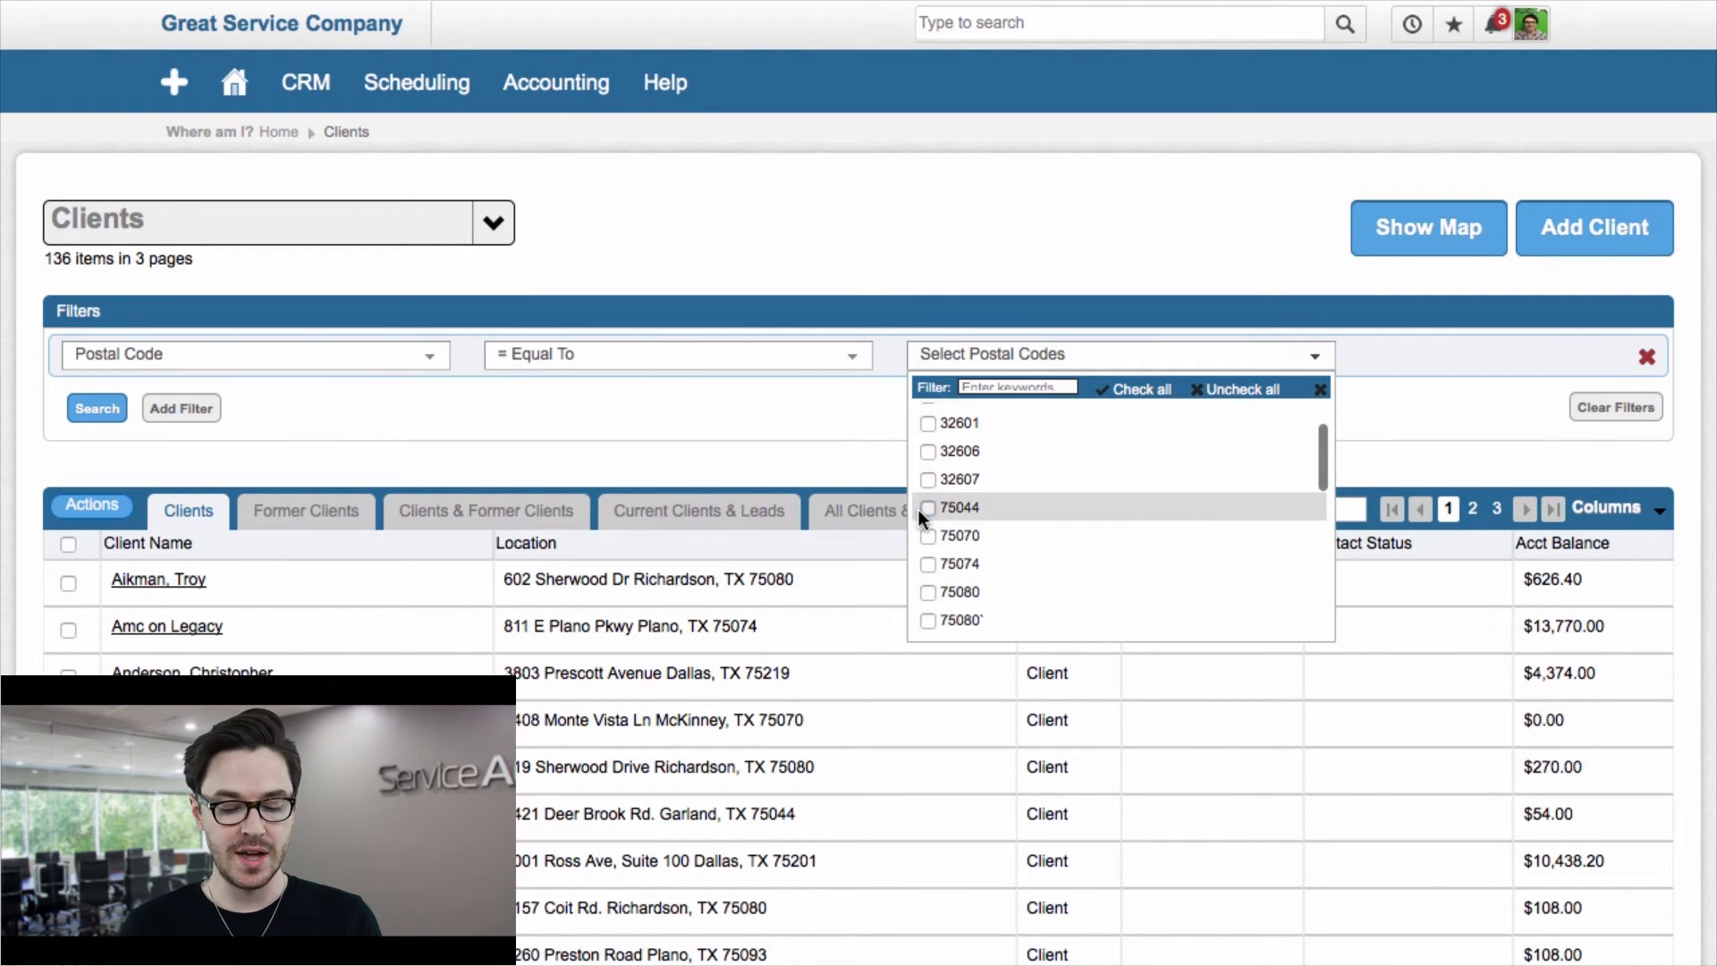
{"action": "left_click", "coordinate": [928, 564]}
{"action": "left_click", "coordinate": [929, 592]}
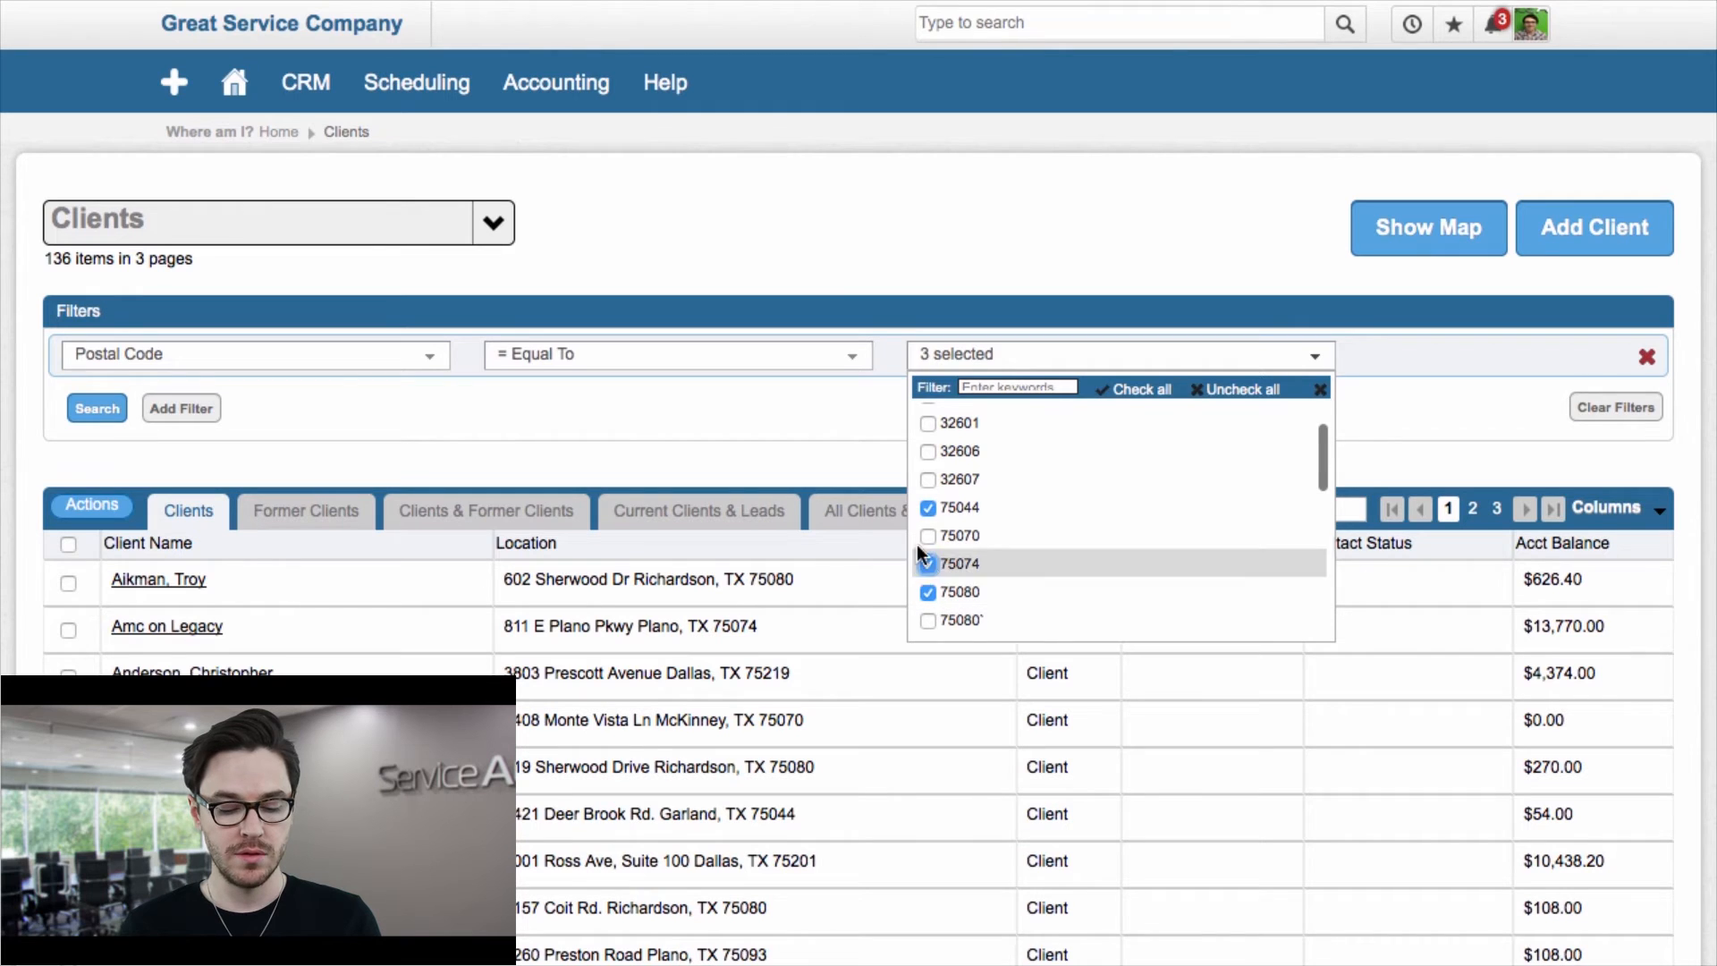
{"action": "left_click", "coordinate": [928, 535]}
{"action": "left_click", "coordinate": [97, 409]}
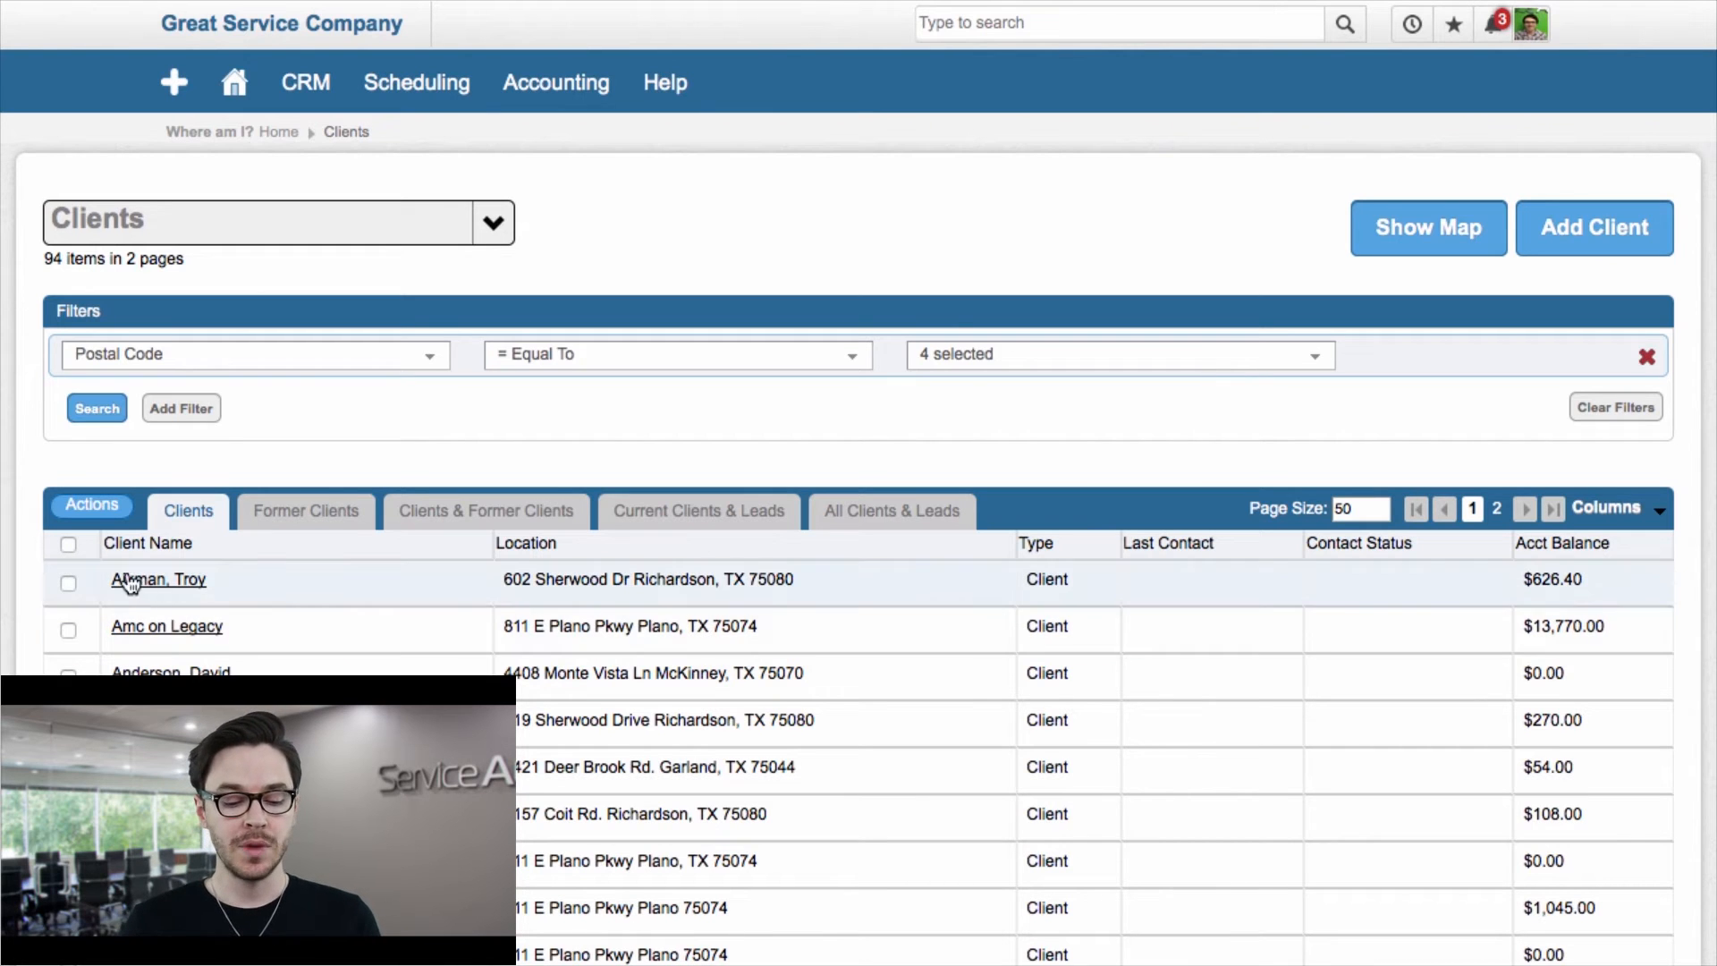
Step: Open a Marketing email for all filtered clients and close it without sending
{"action": "left_click", "coordinate": [68, 544]}
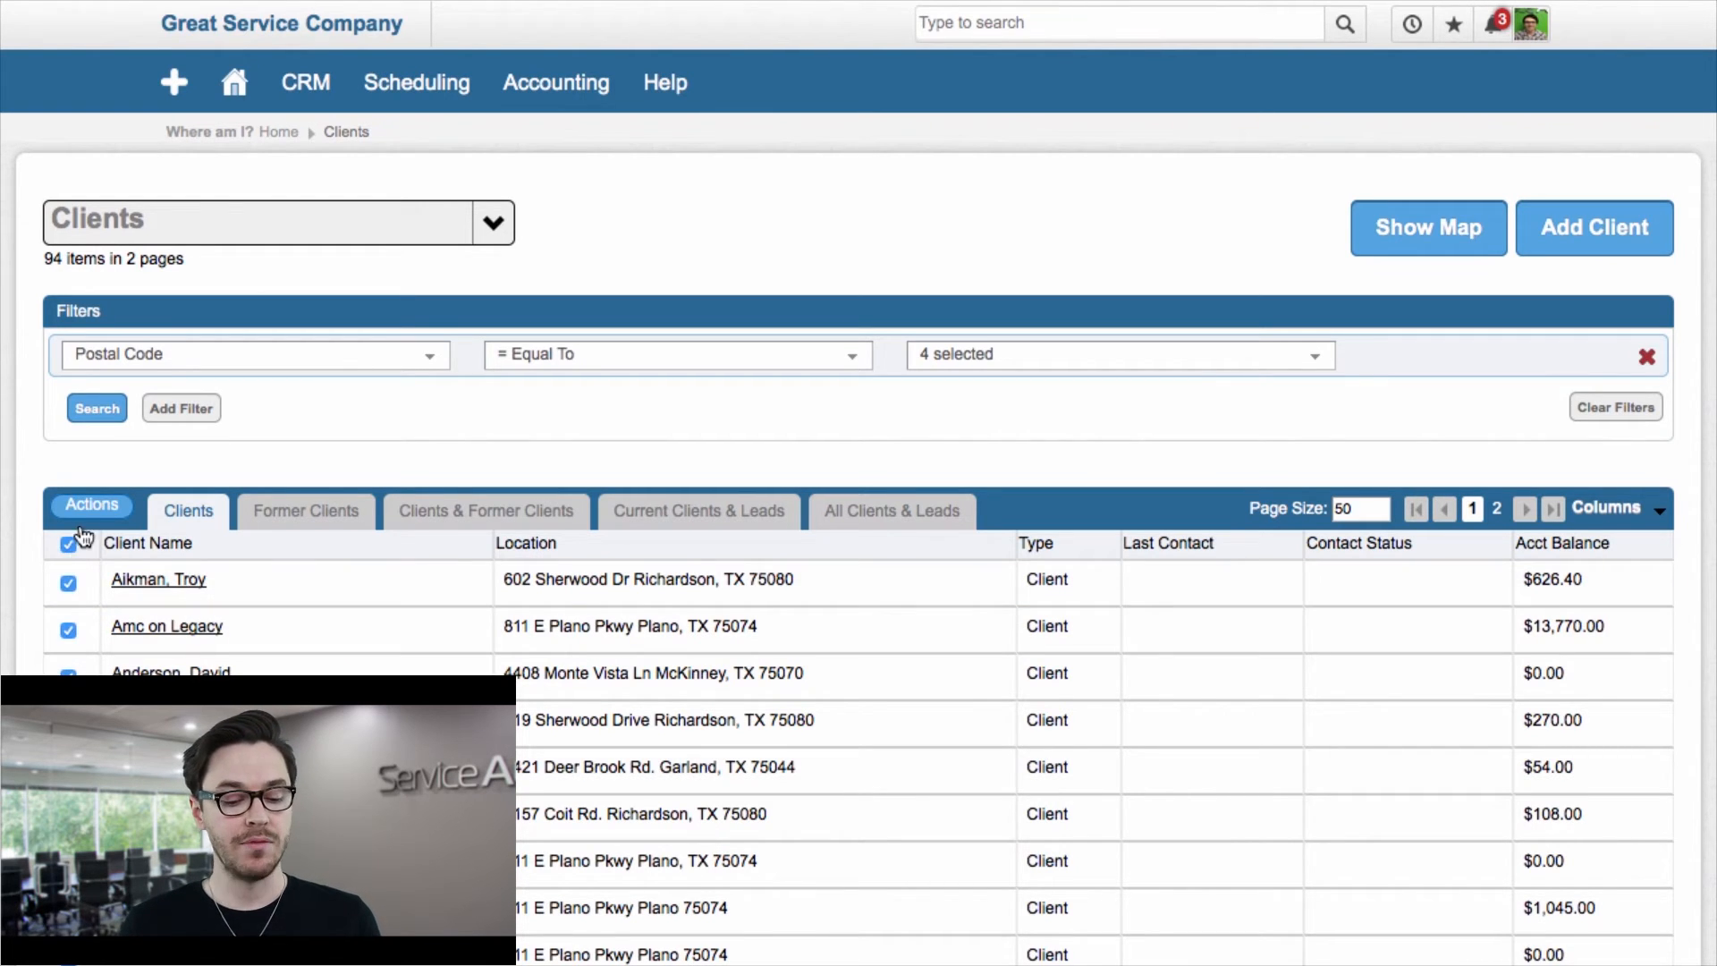
{"action": "left_click", "coordinate": [90, 506]}
{"action": "left_click", "coordinate": [340, 760]}
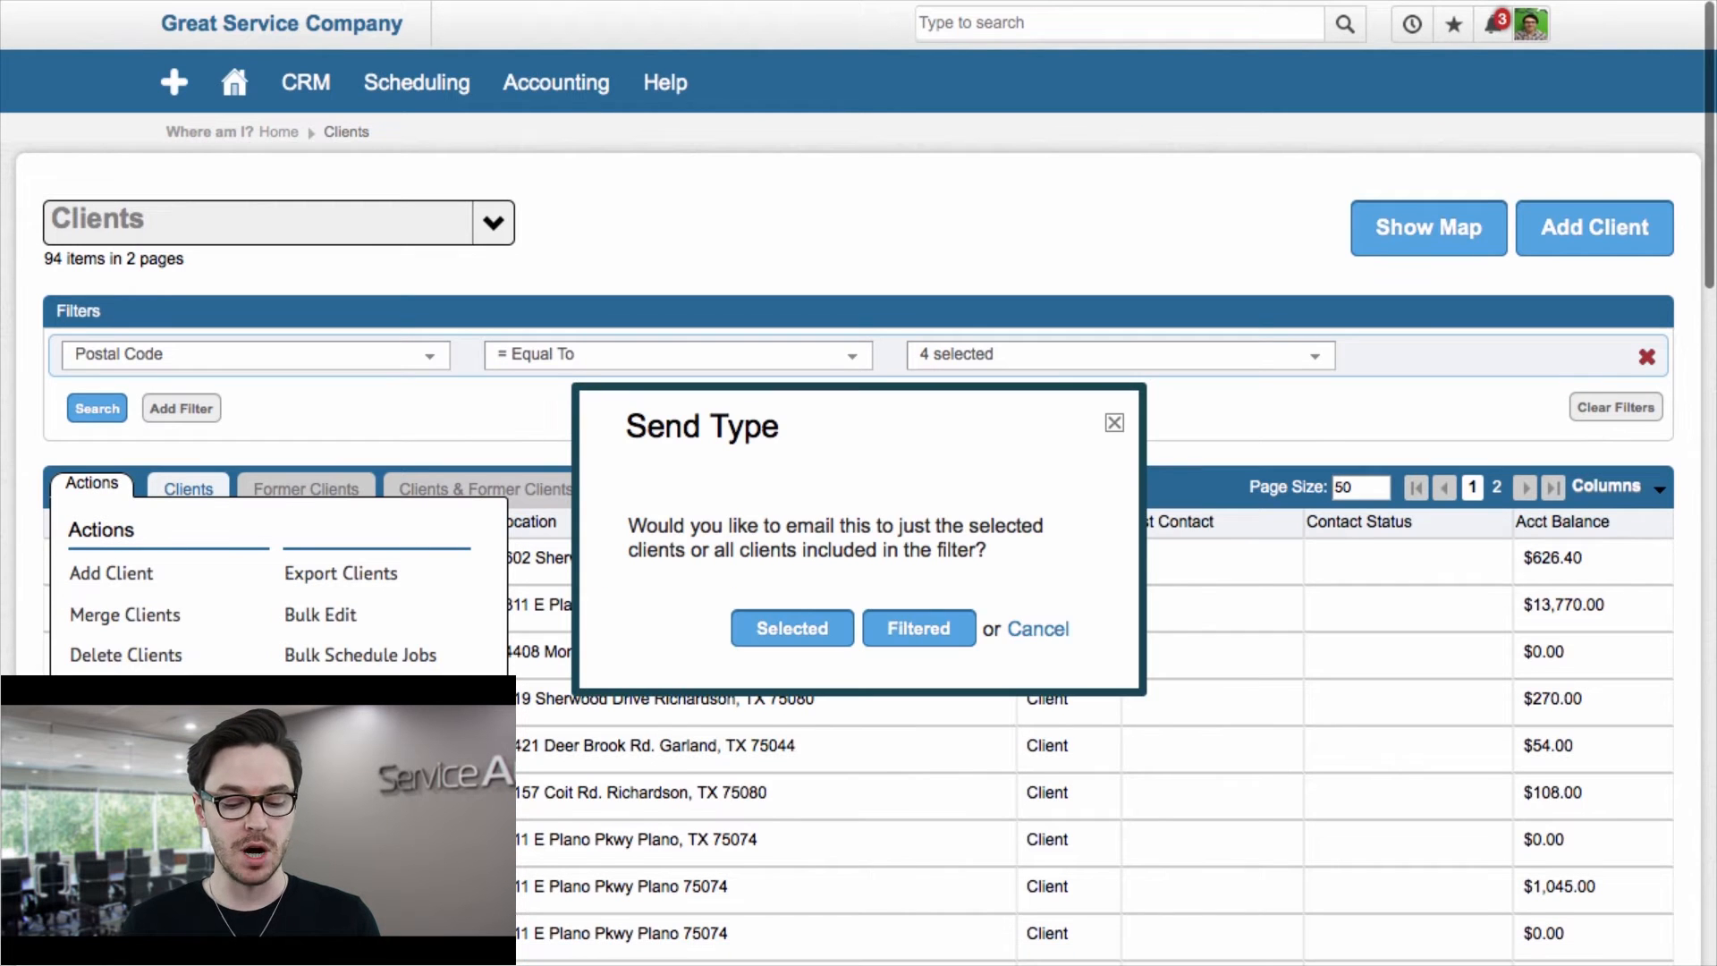
{"action": "left_click", "coordinate": [938, 619]}
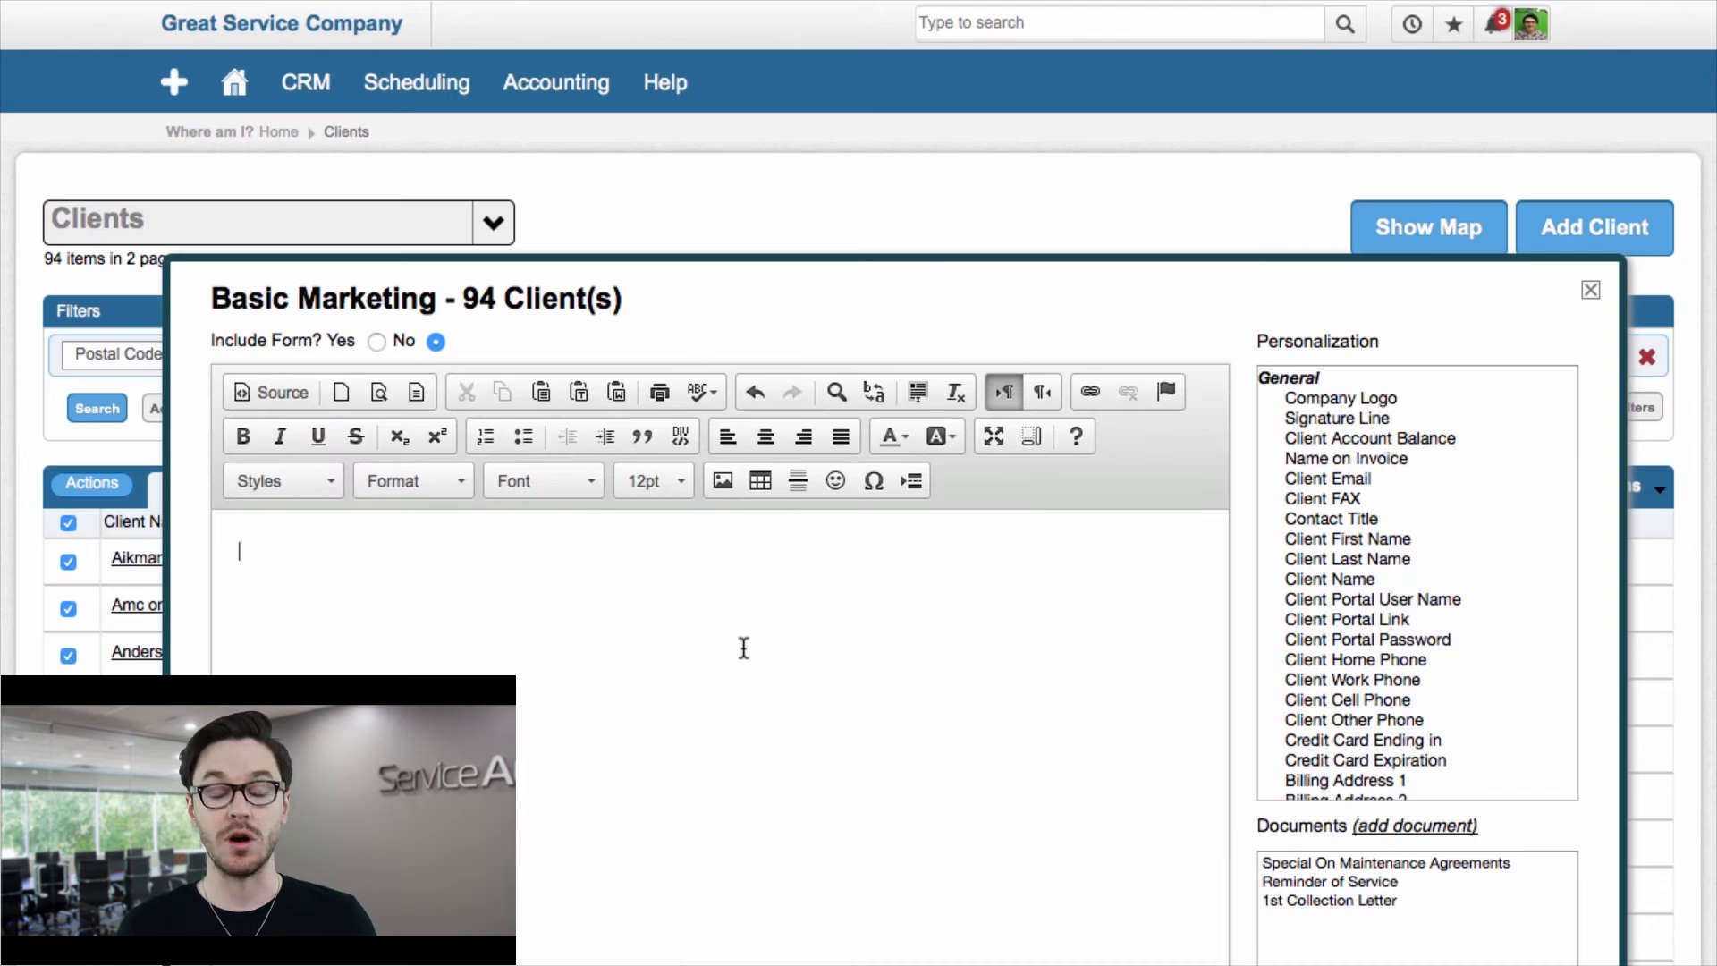
{"action": "scroll", "coordinate": [742, 645], "scroll_direction": "down", "scroll_amount": 3}
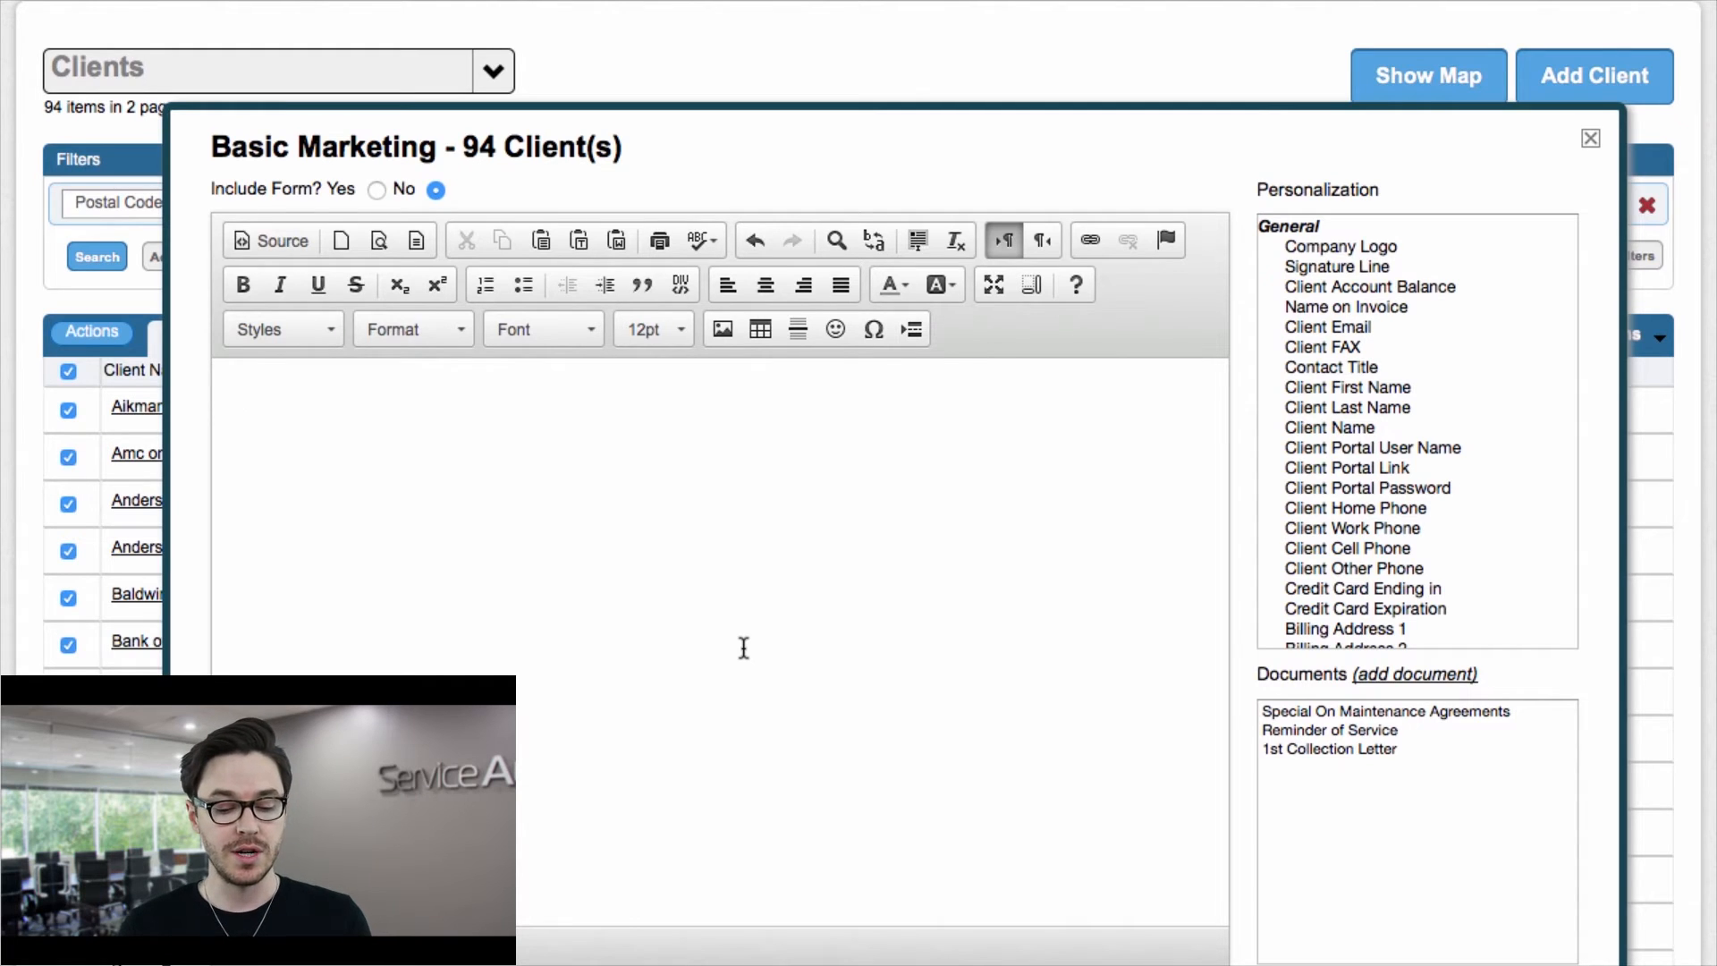
{"action": "scroll", "coordinate": [755, 747], "scroll_direction": "down", "scroll_amount": 2}
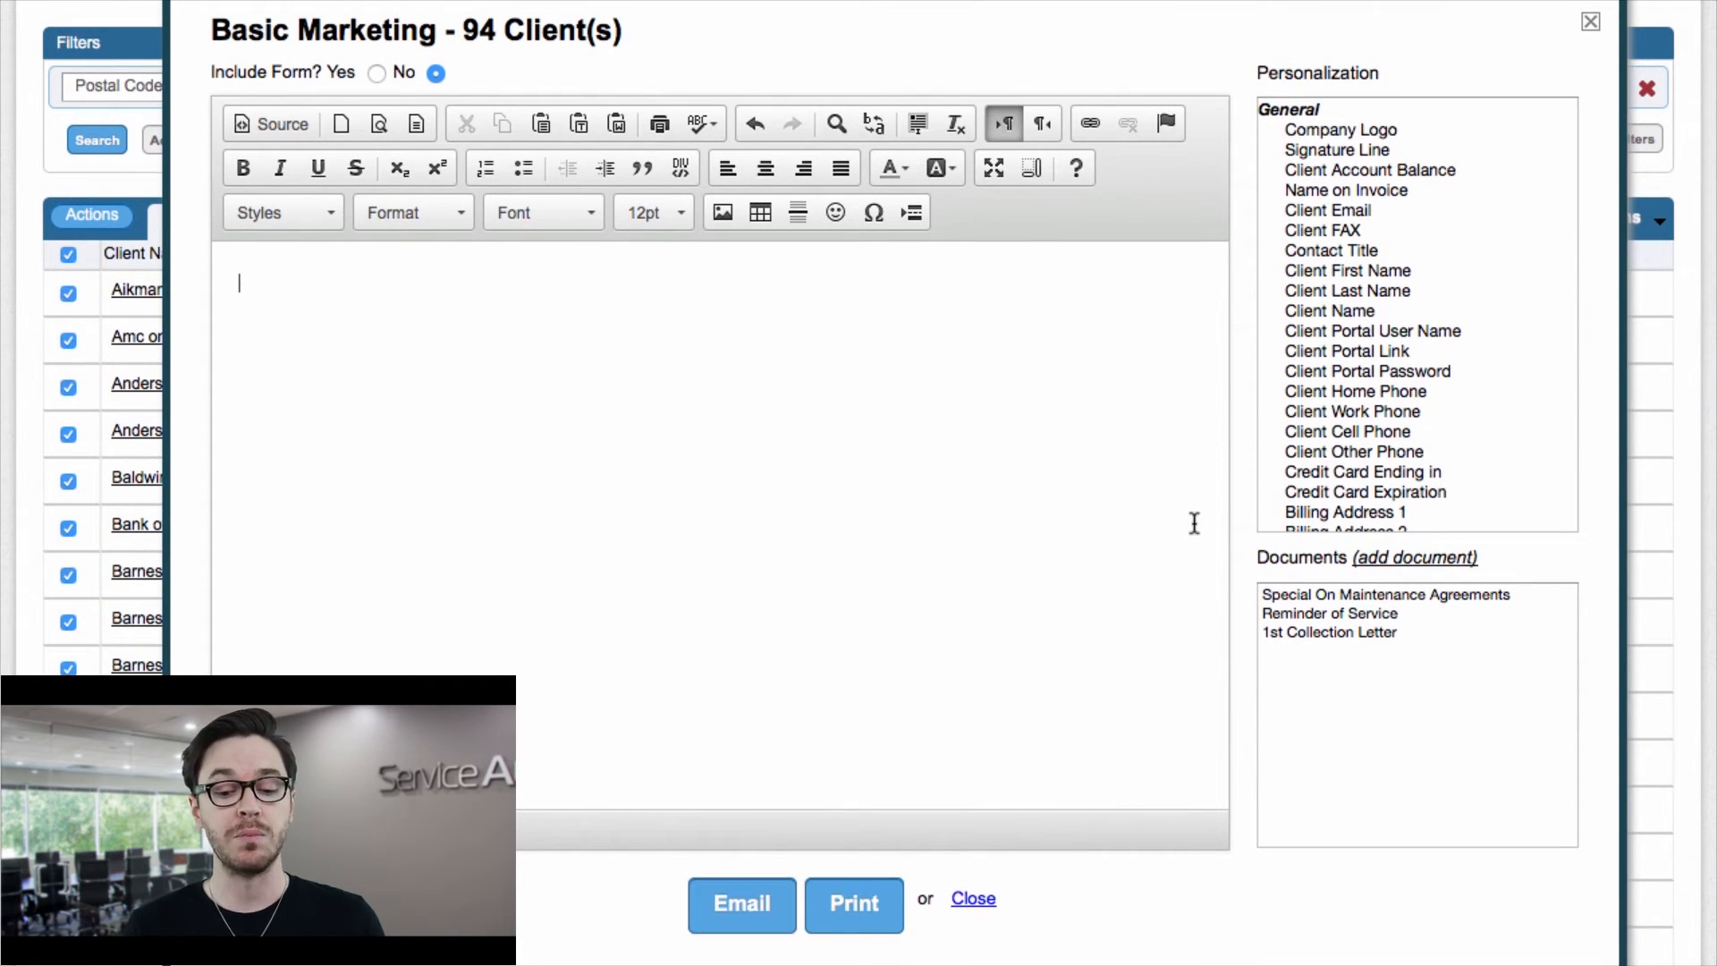
{"action": "left_click", "coordinate": [1589, 22]}
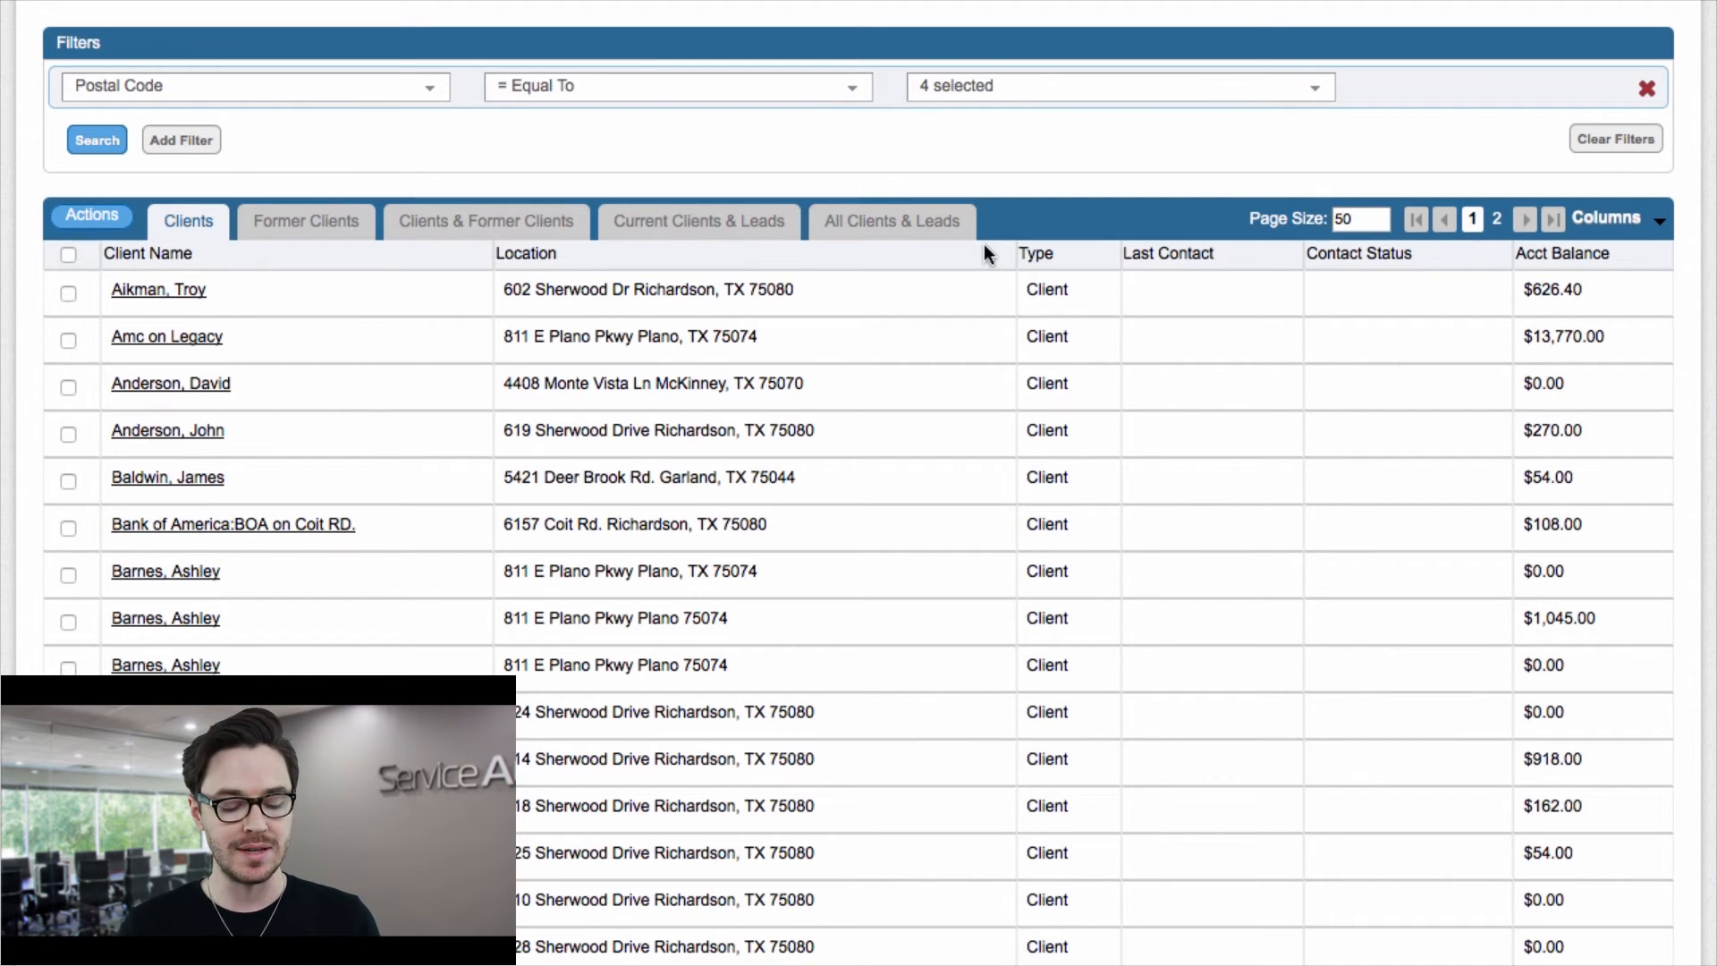
Step: Select all listed clients and open the Bulk Create to-do form
{"action": "left_click", "coordinate": [68, 256]}
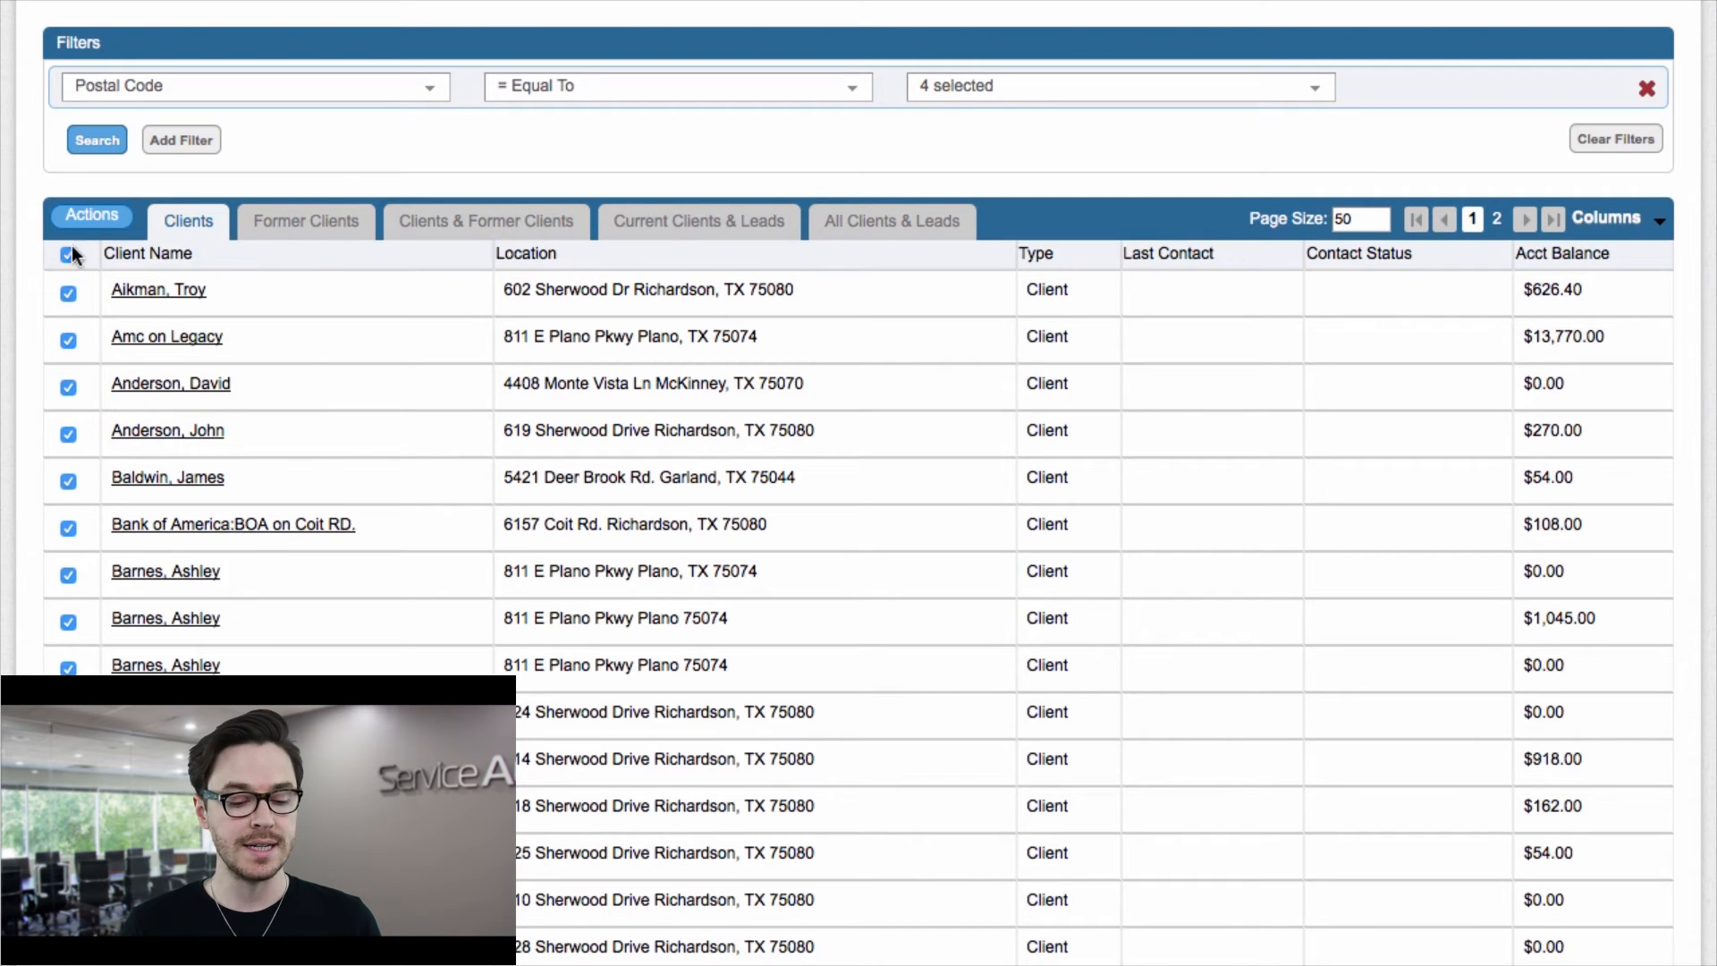
{"action": "left_click", "coordinate": [94, 221]}
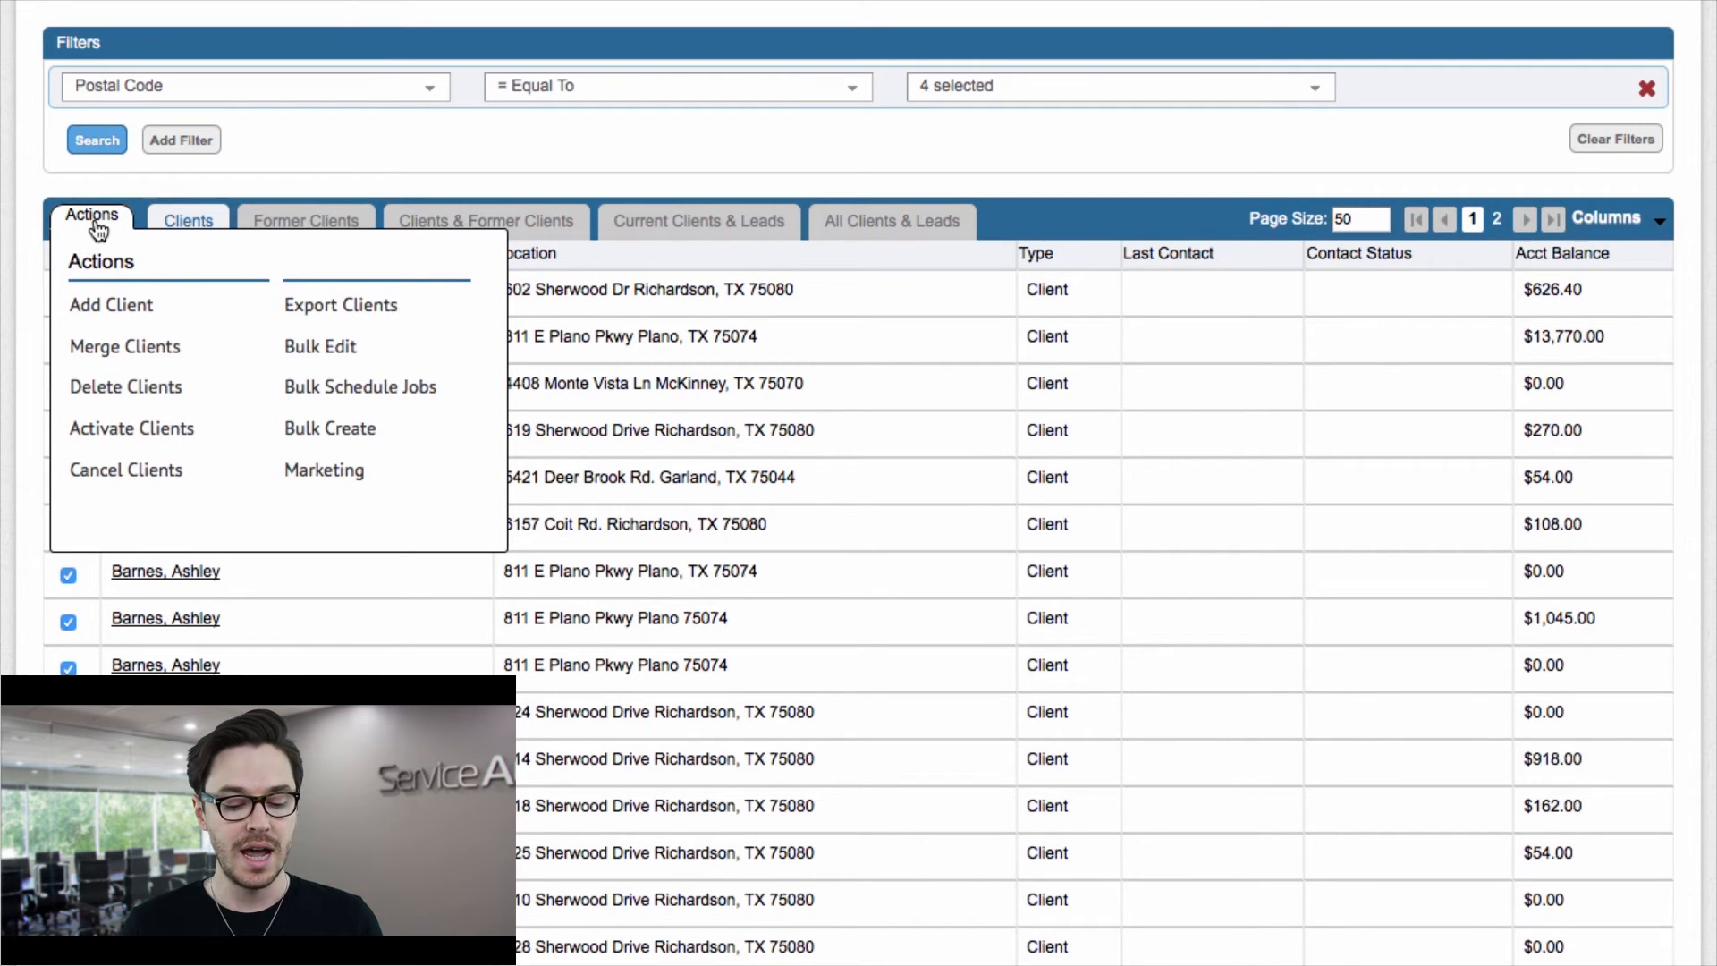
{"action": "left_click", "coordinate": [322, 427]}
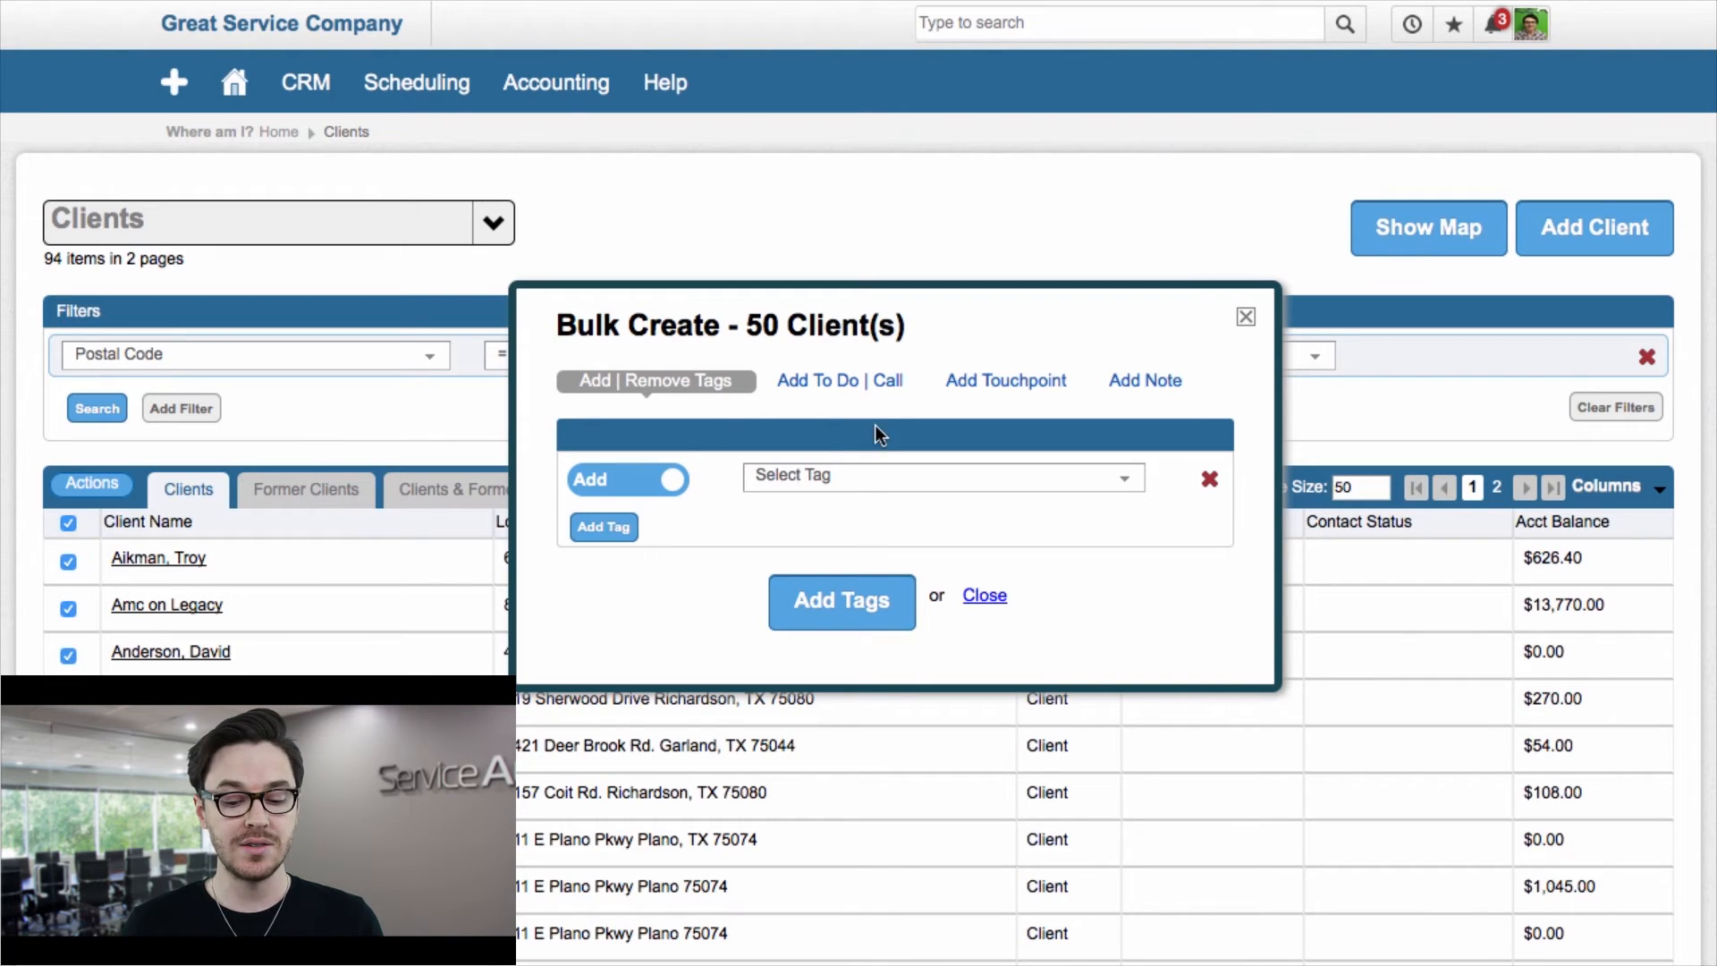
{"action": "left_click", "coordinate": [866, 383]}
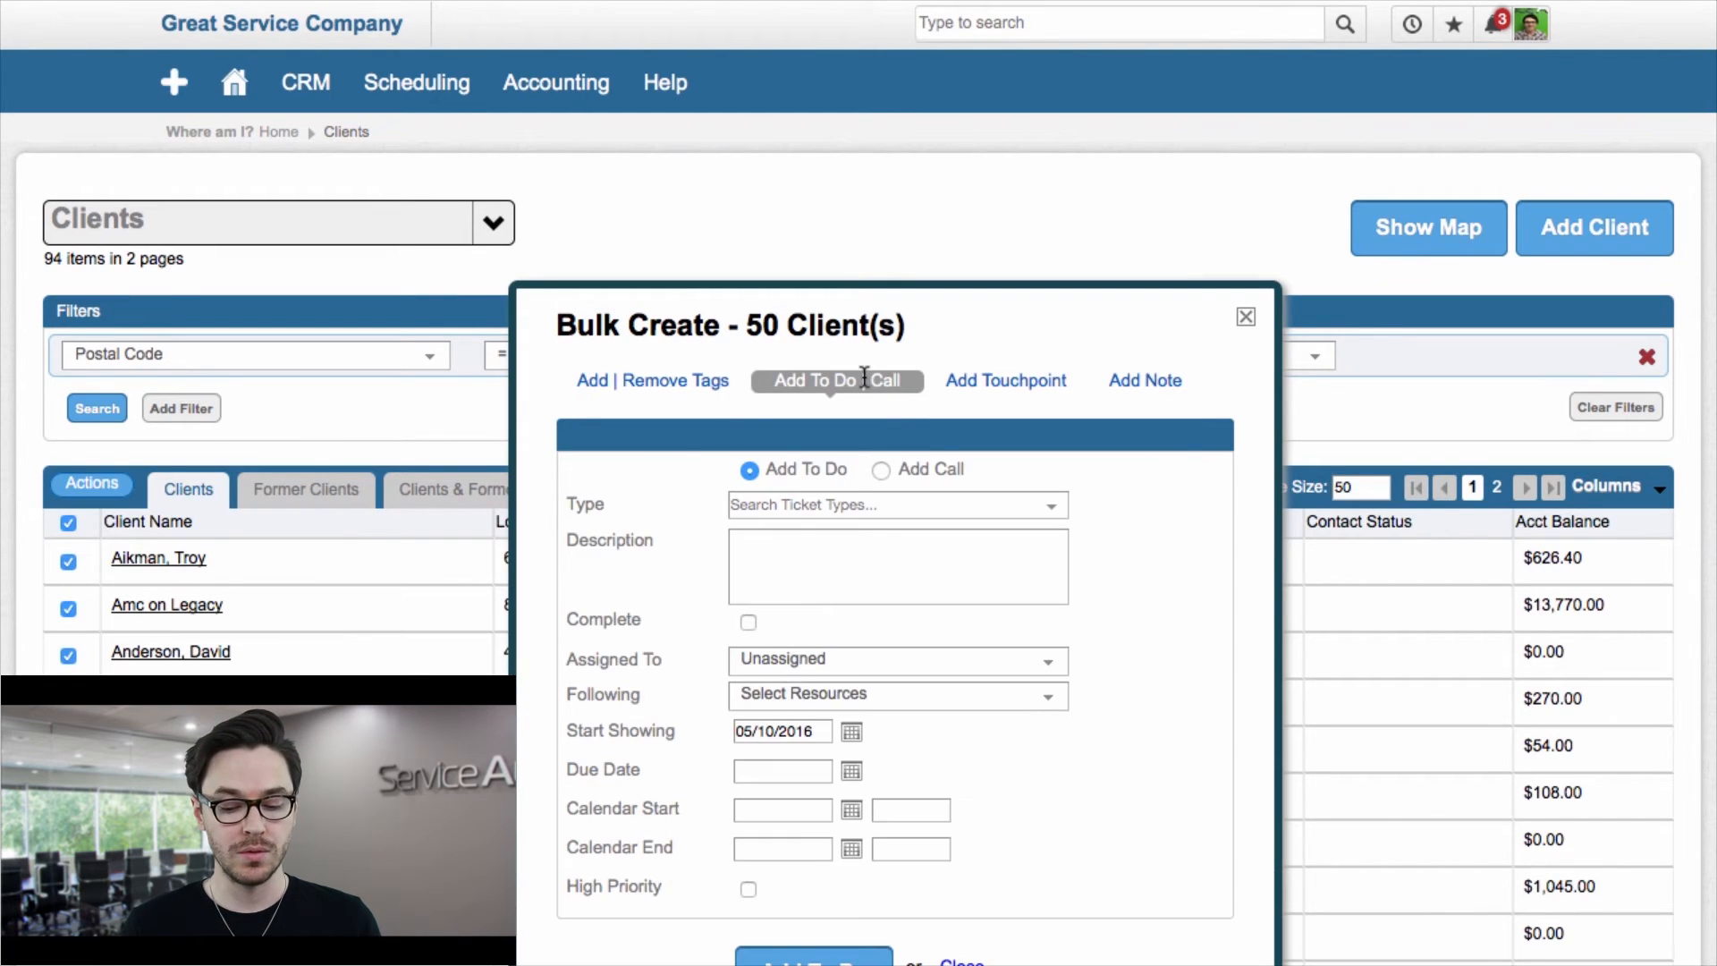
Step: Set the bulk to-do type to Marketing
{"action": "scroll", "coordinate": [1156, 651], "scroll_direction": "down", "scroll_amount": 2}
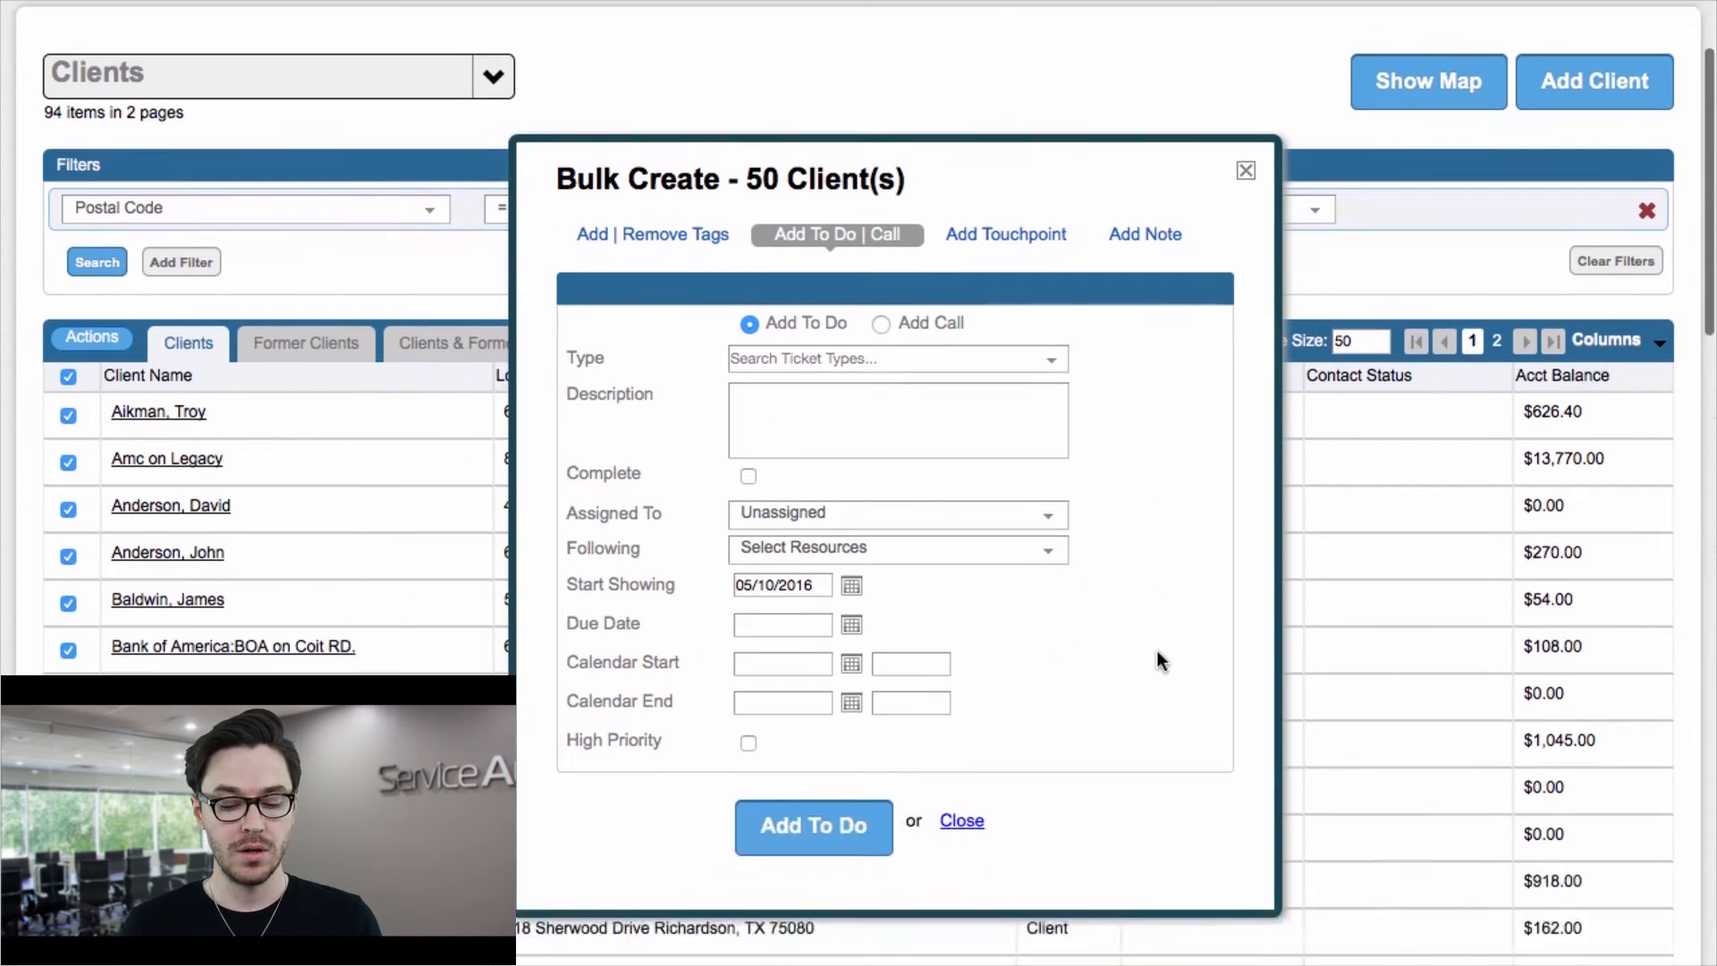
{"action": "left_click", "coordinate": [887, 357]}
{"action": "scroll", "coordinate": [873, 469], "scroll_direction": "down", "scroll_amount": 1}
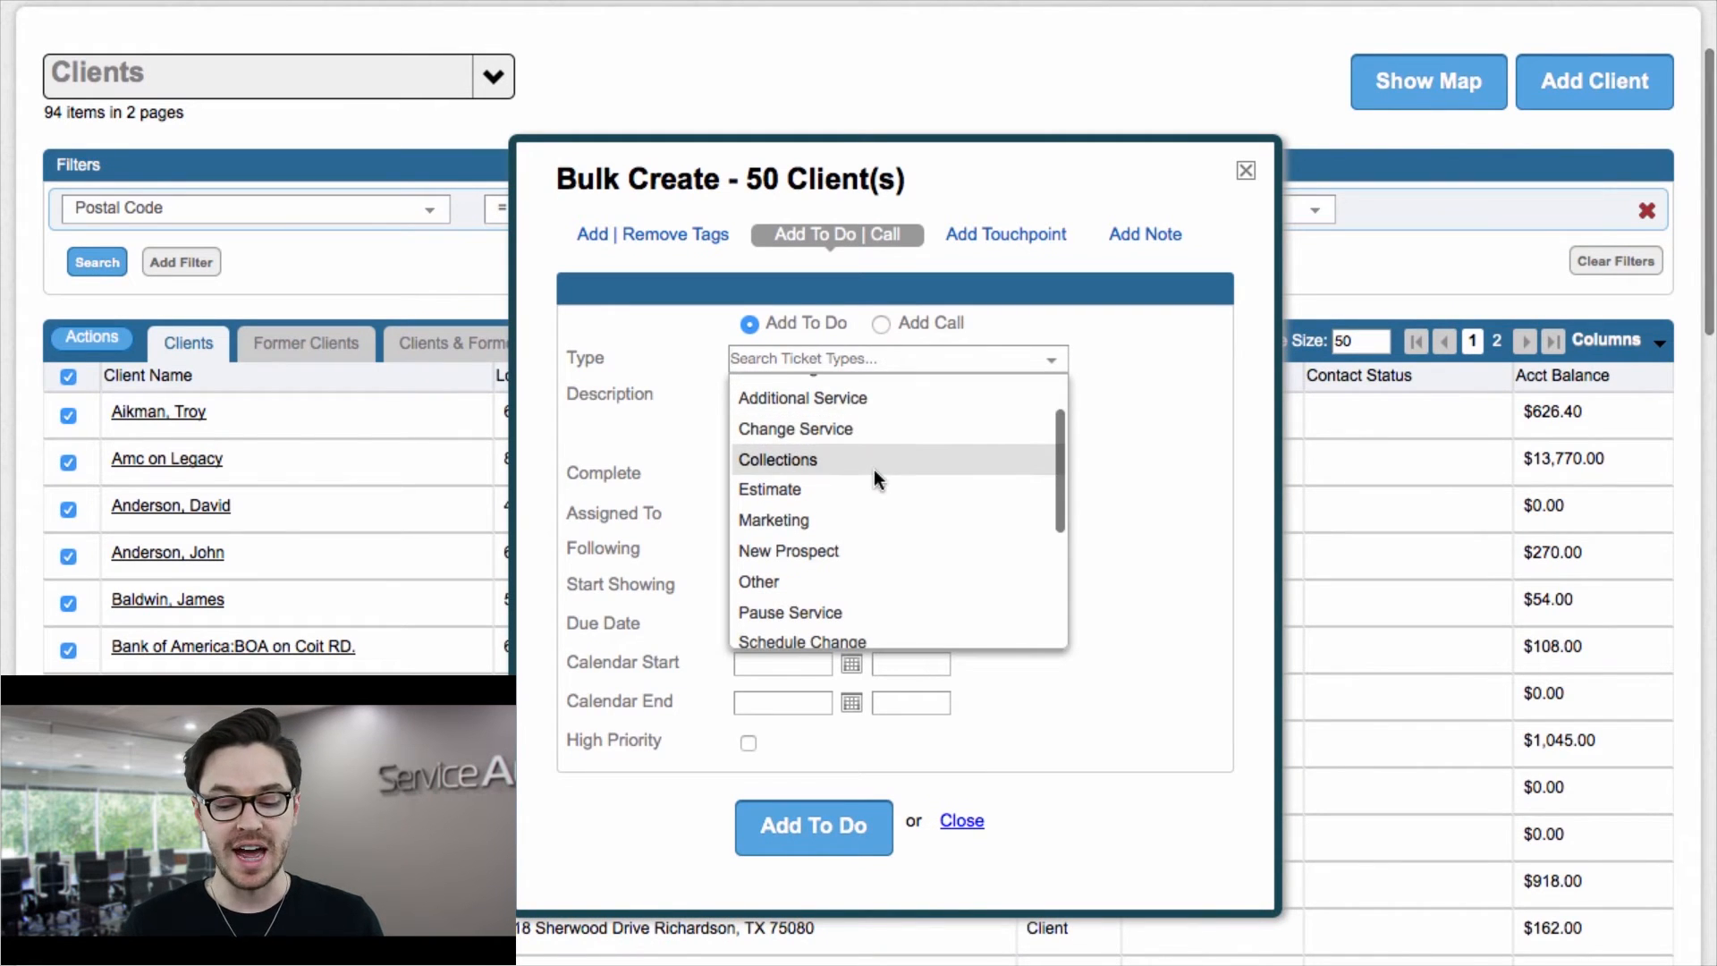
{"action": "left_click", "coordinate": [802, 524]}
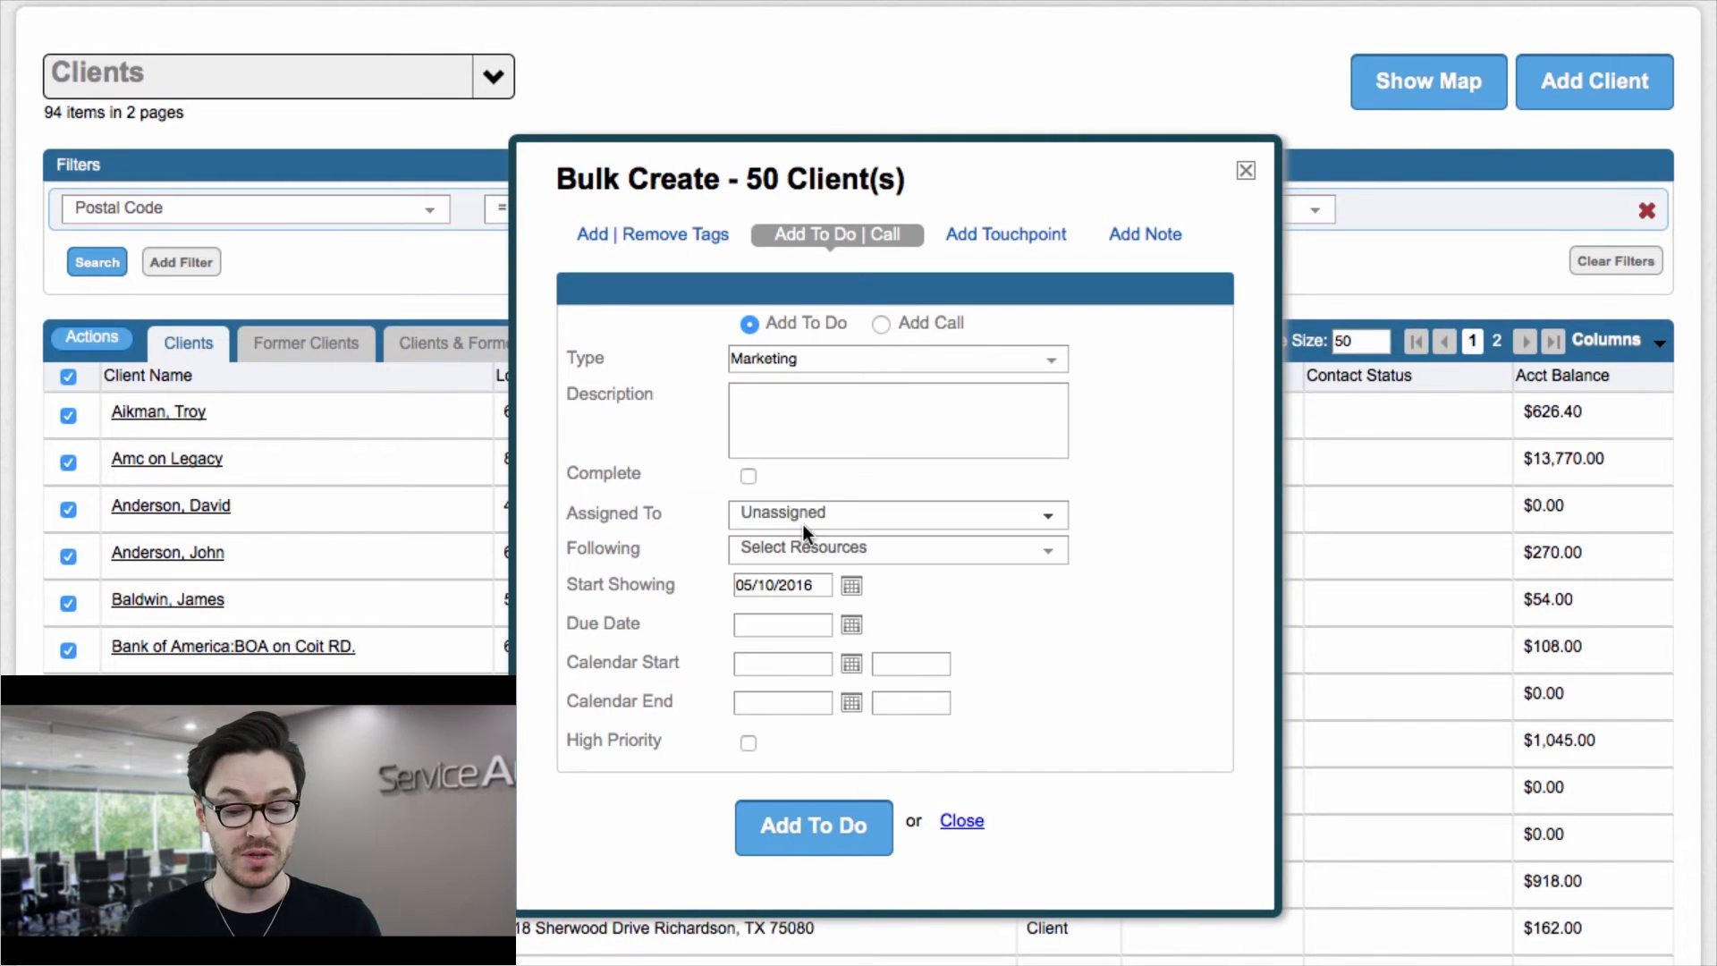
Step: Enter the bulk to-do description 'Follow Up with Customer on Email blast'
{"action": "left_click", "coordinate": [798, 428]}
{"action": "type", "text": "Follow Up "}
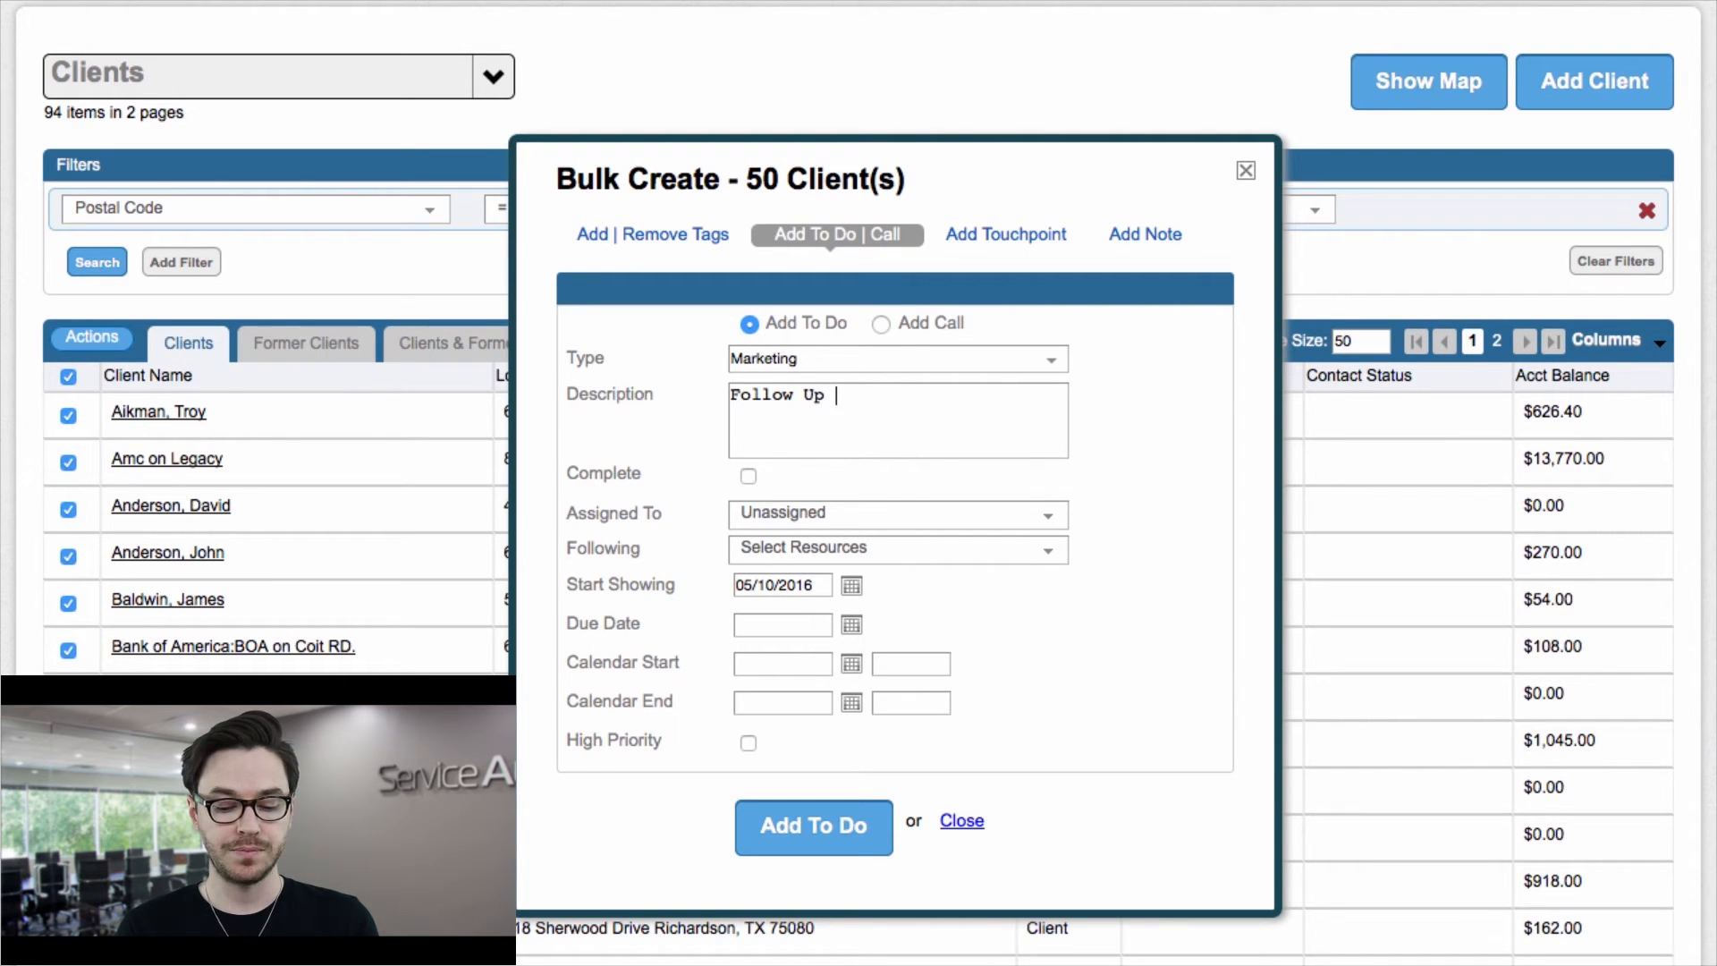
{"action": "type", "text": "with Customer on"}
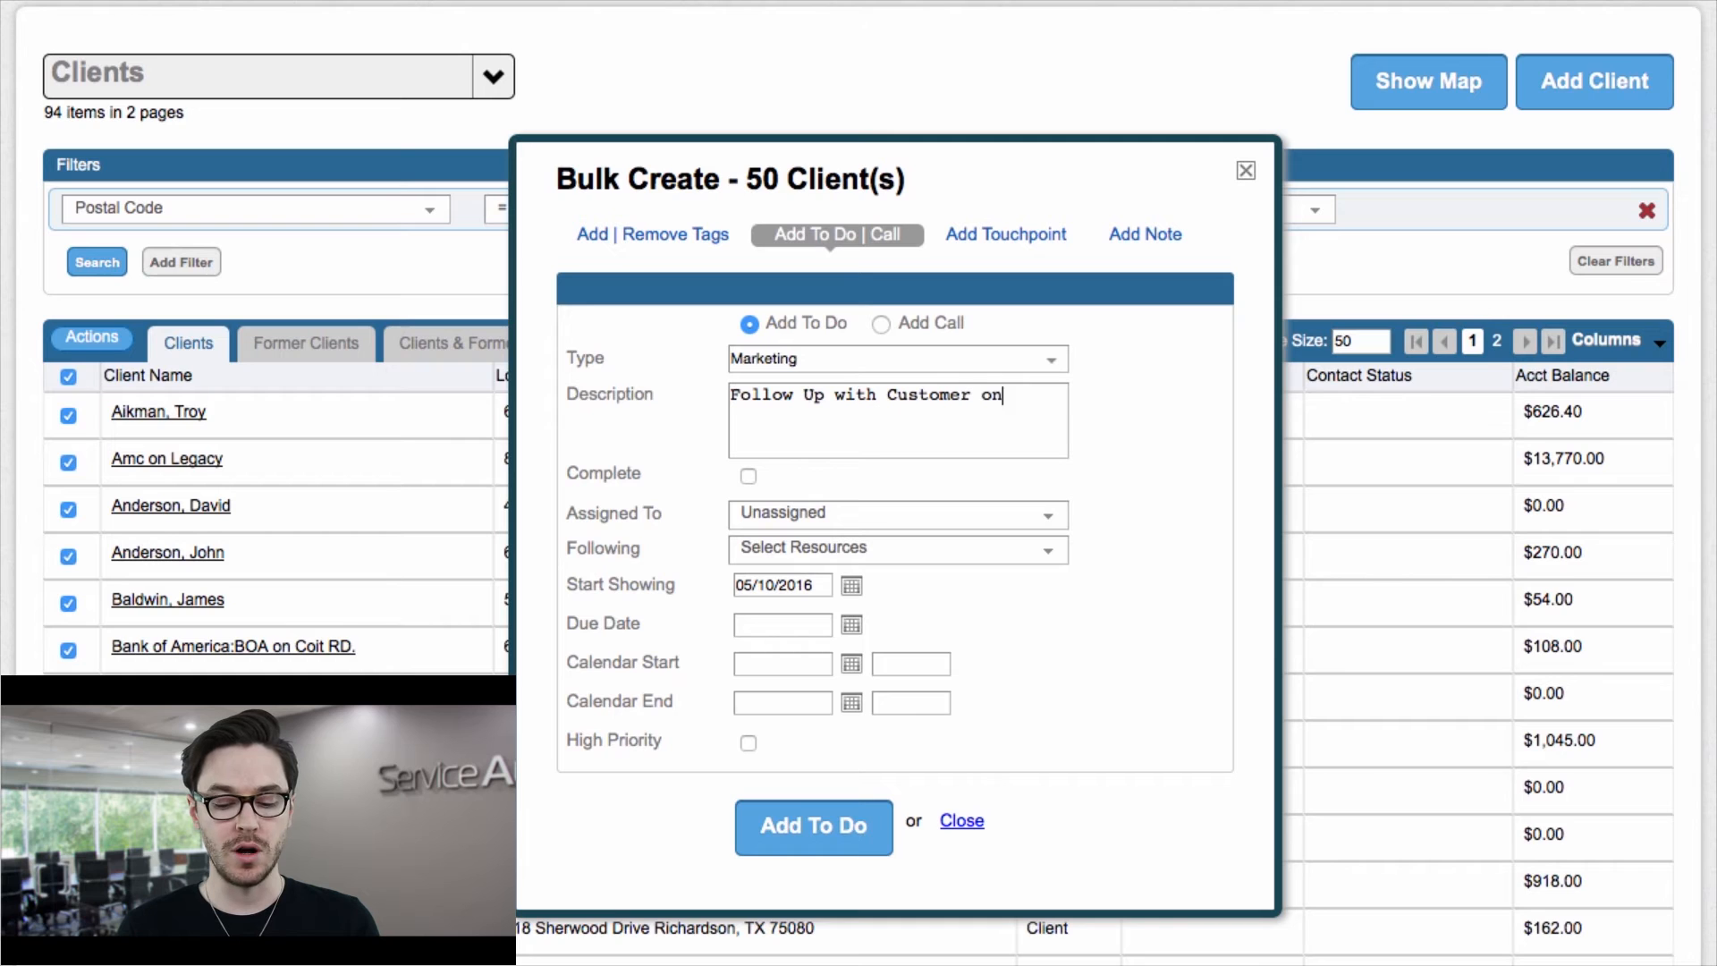
{"action": "type", "text": " Email blast"}
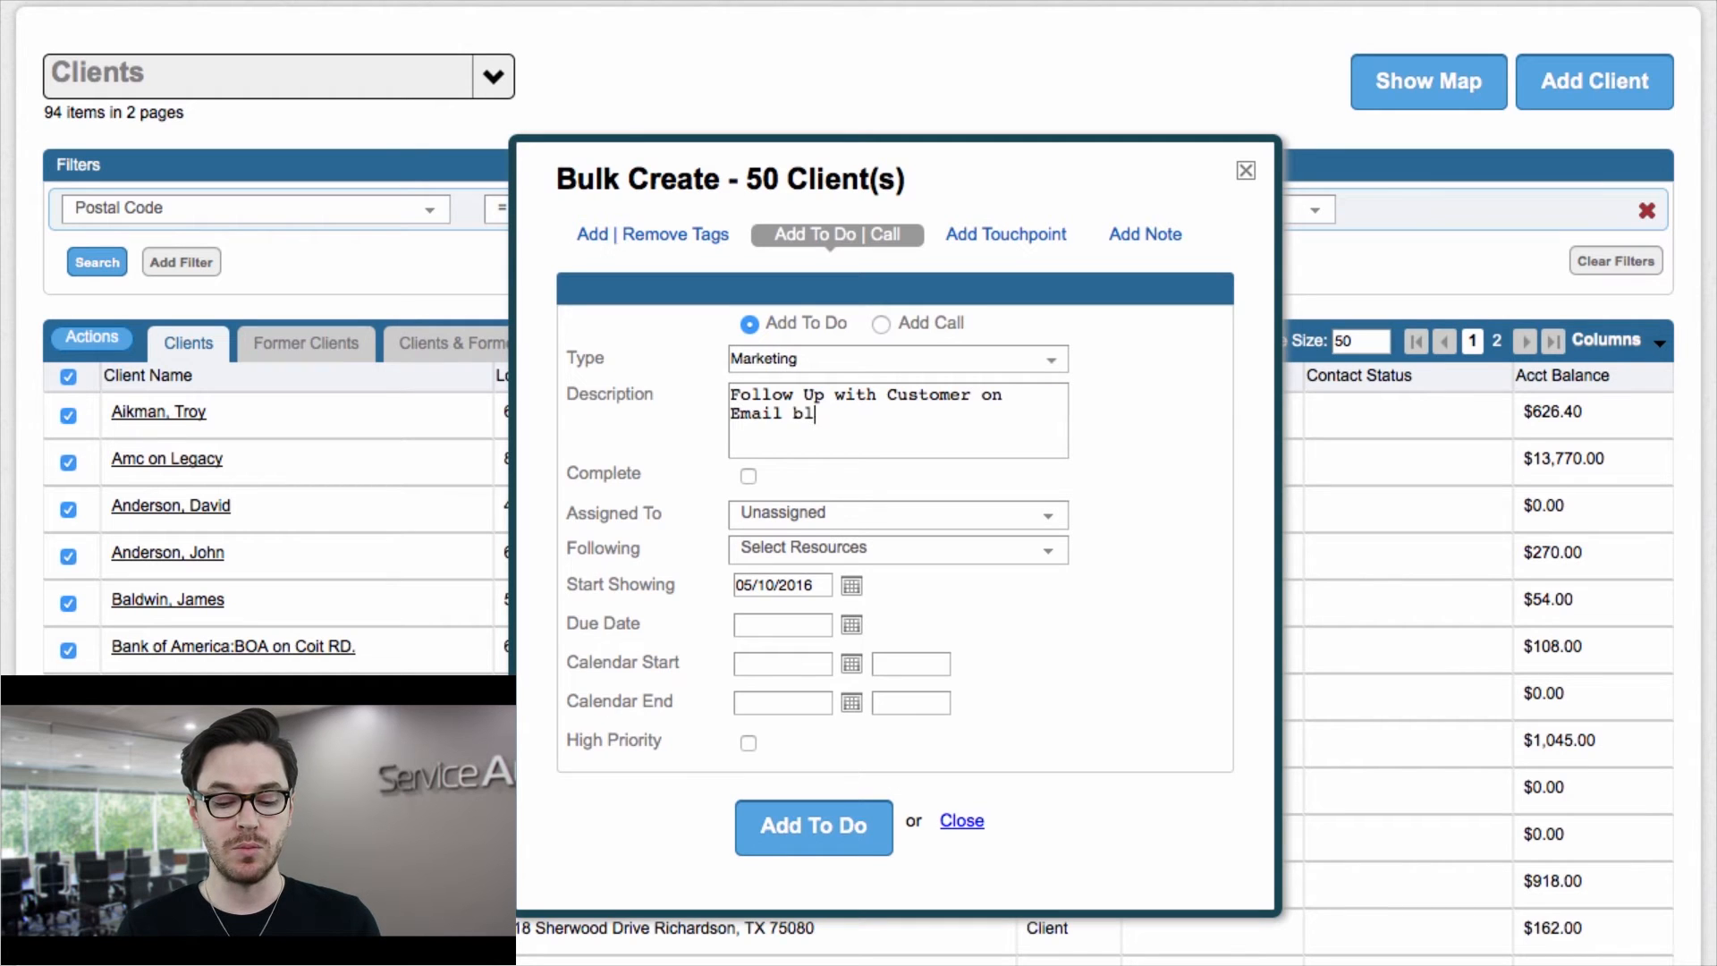
Step: Assign the bulk to-do to the CEO resource and set its due date to 06/07/2016
{"action": "left_click", "coordinate": [879, 514]}
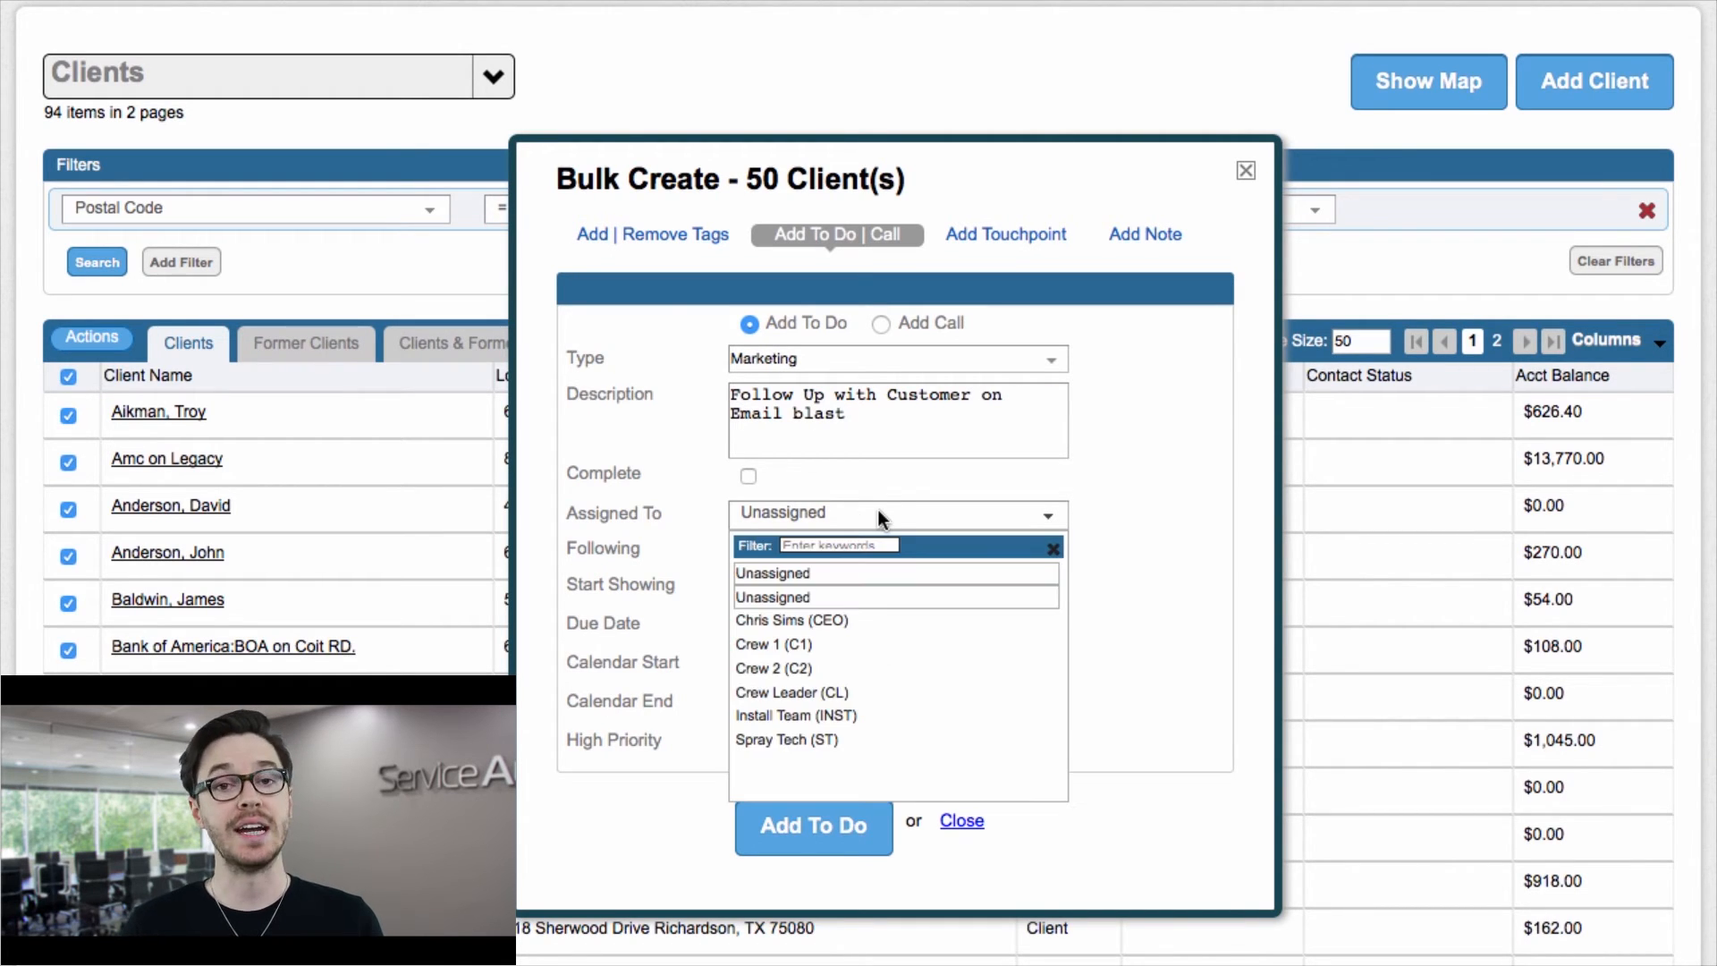
{"action": "left_click", "coordinate": [817, 622]}
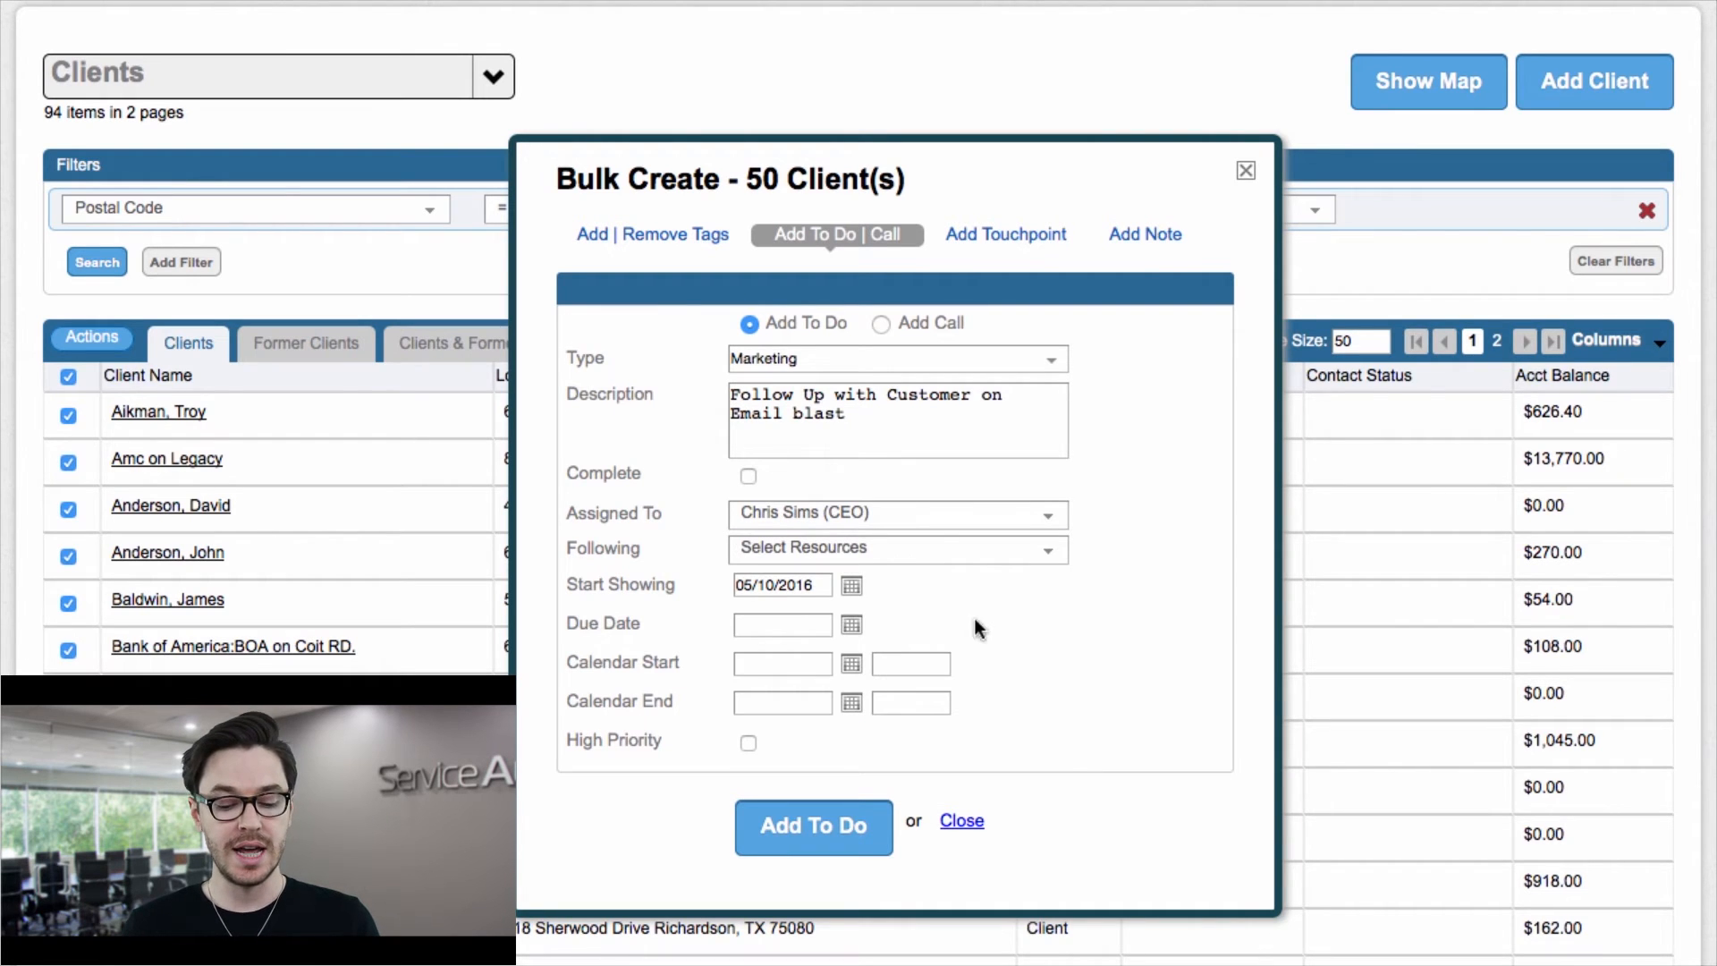
{"action": "left_click", "coordinate": [852, 625]}
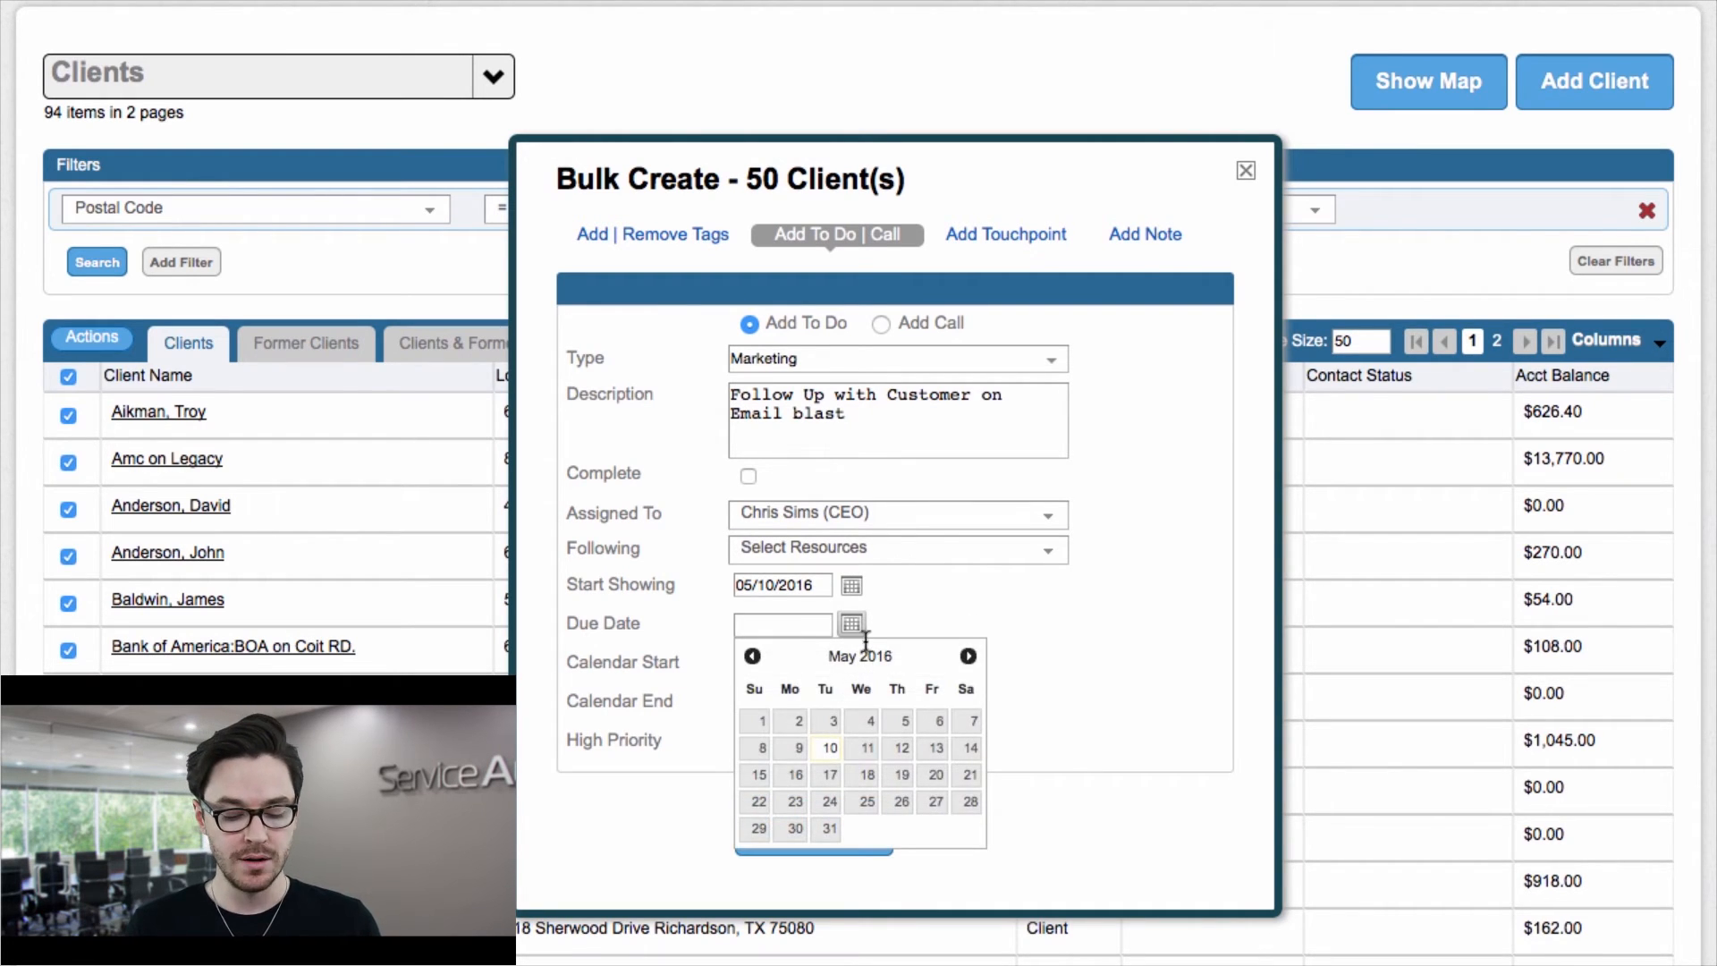
{"action": "left_click", "coordinate": [969, 653]}
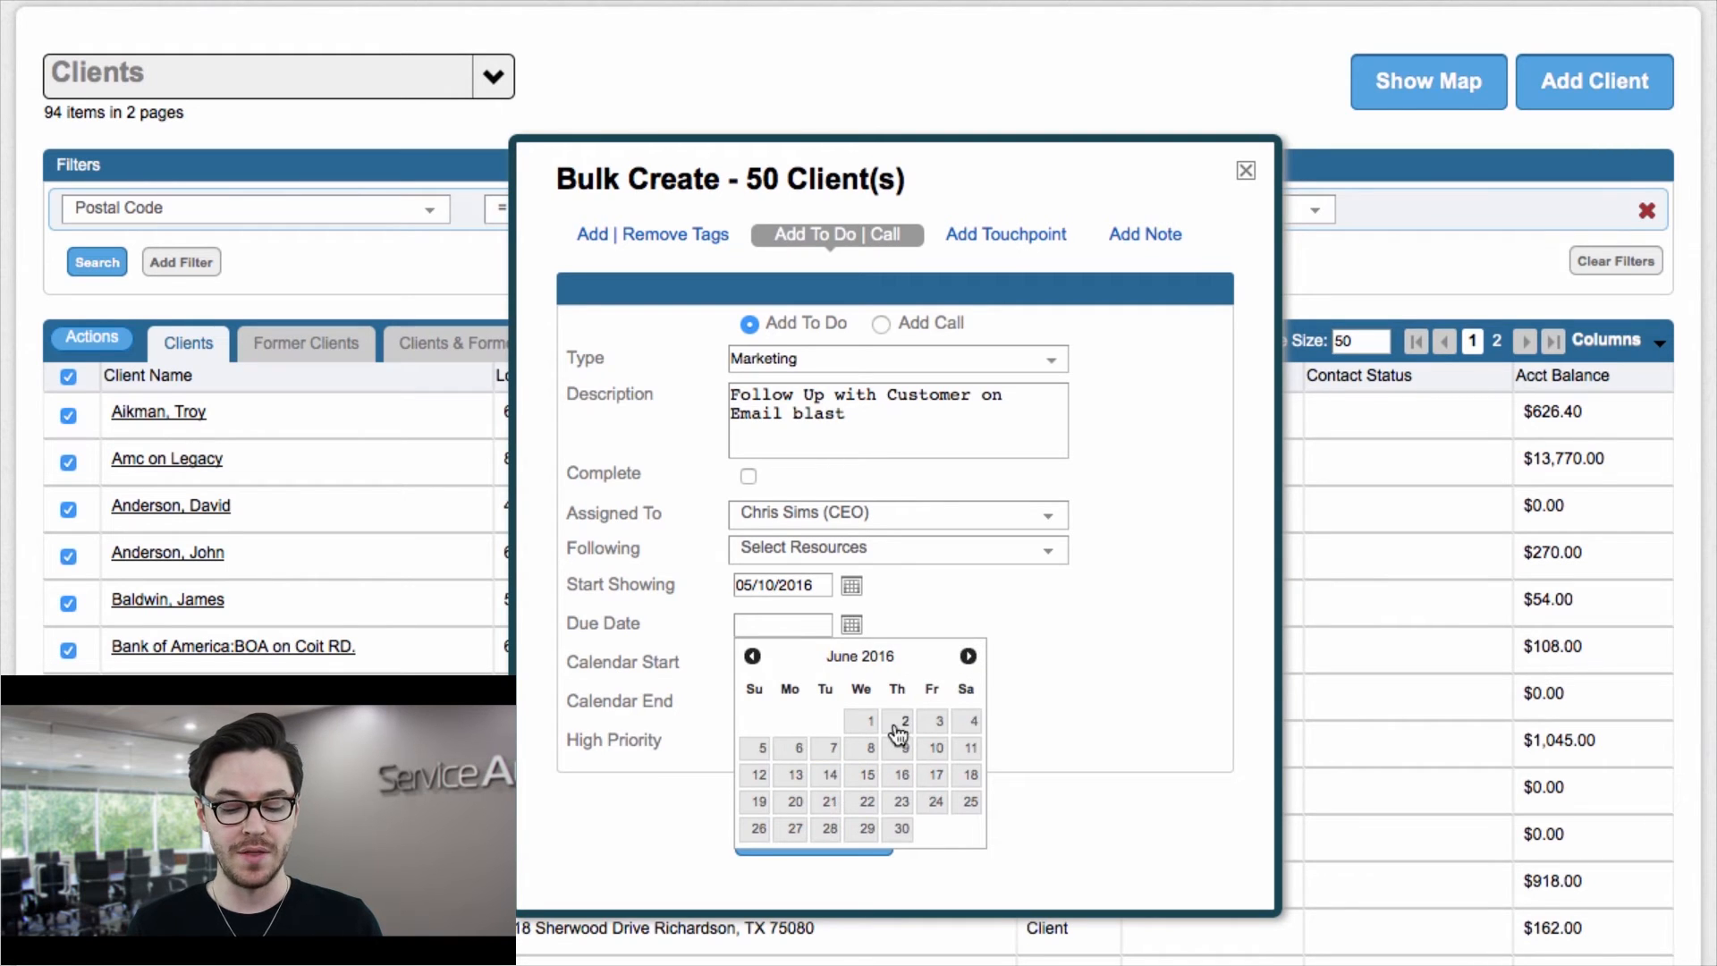
{"action": "left_click", "coordinate": [833, 751]}
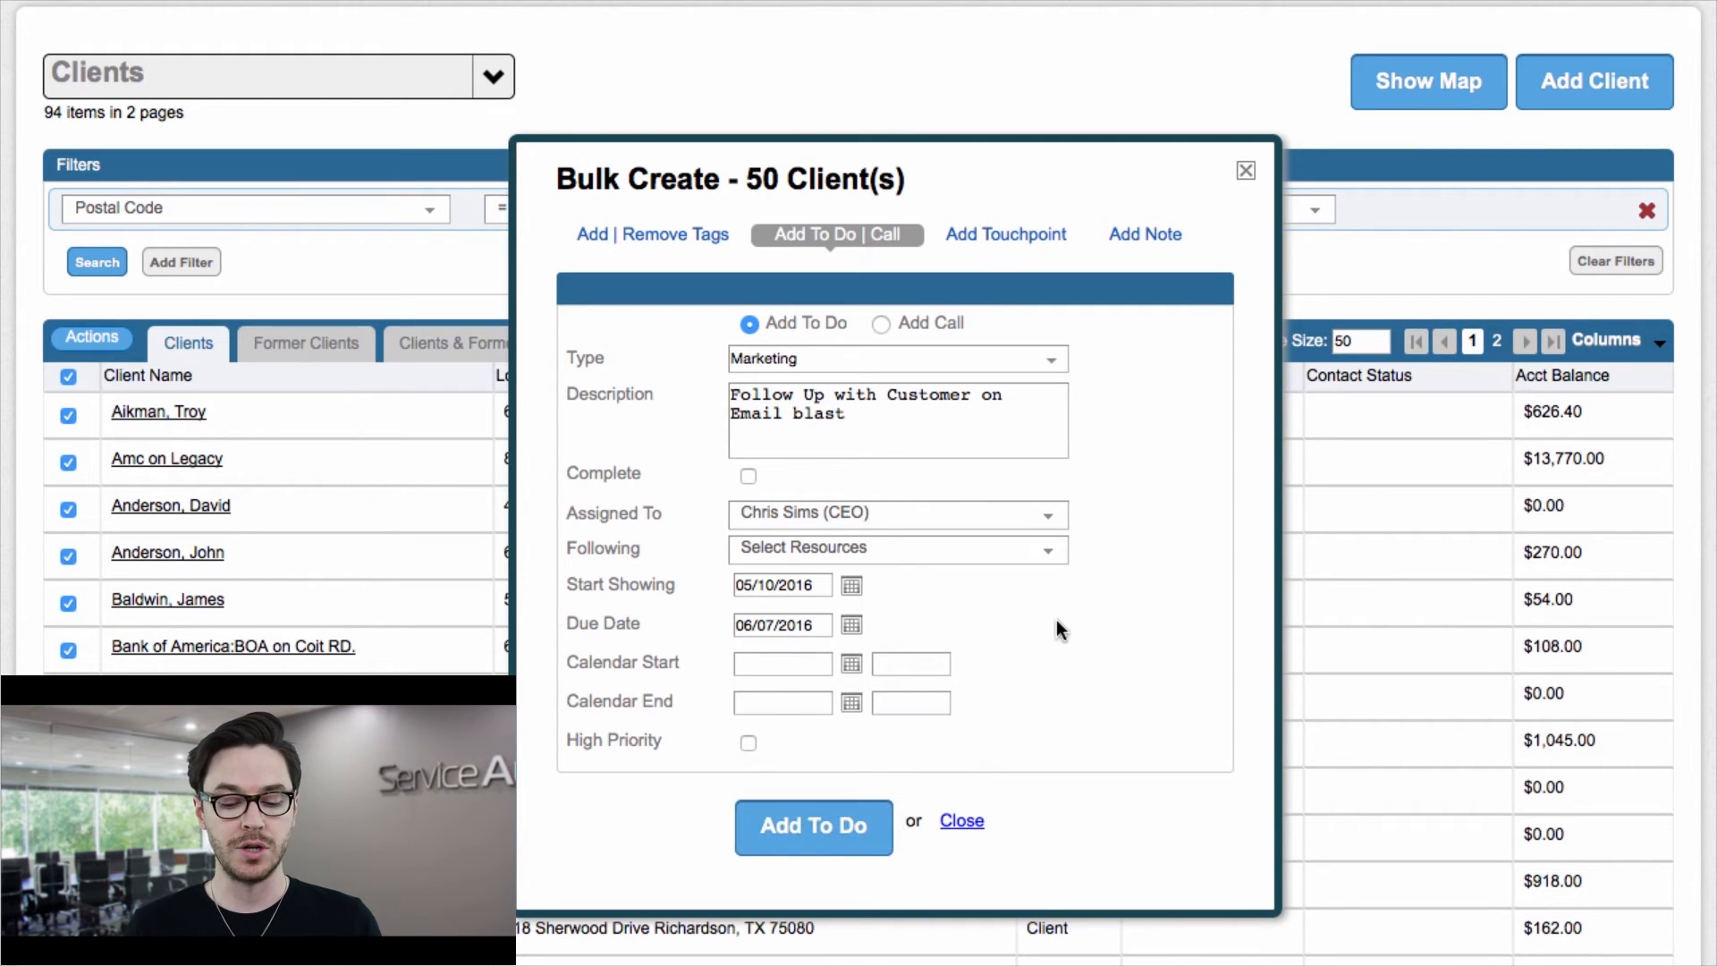
Step: Add the to-do for all selected clients and close the Bulk Create form
{"action": "scroll", "coordinate": [1058, 652], "scroll_direction": "down", "scroll_amount": 1}
{"action": "left_click", "coordinate": [803, 774]}
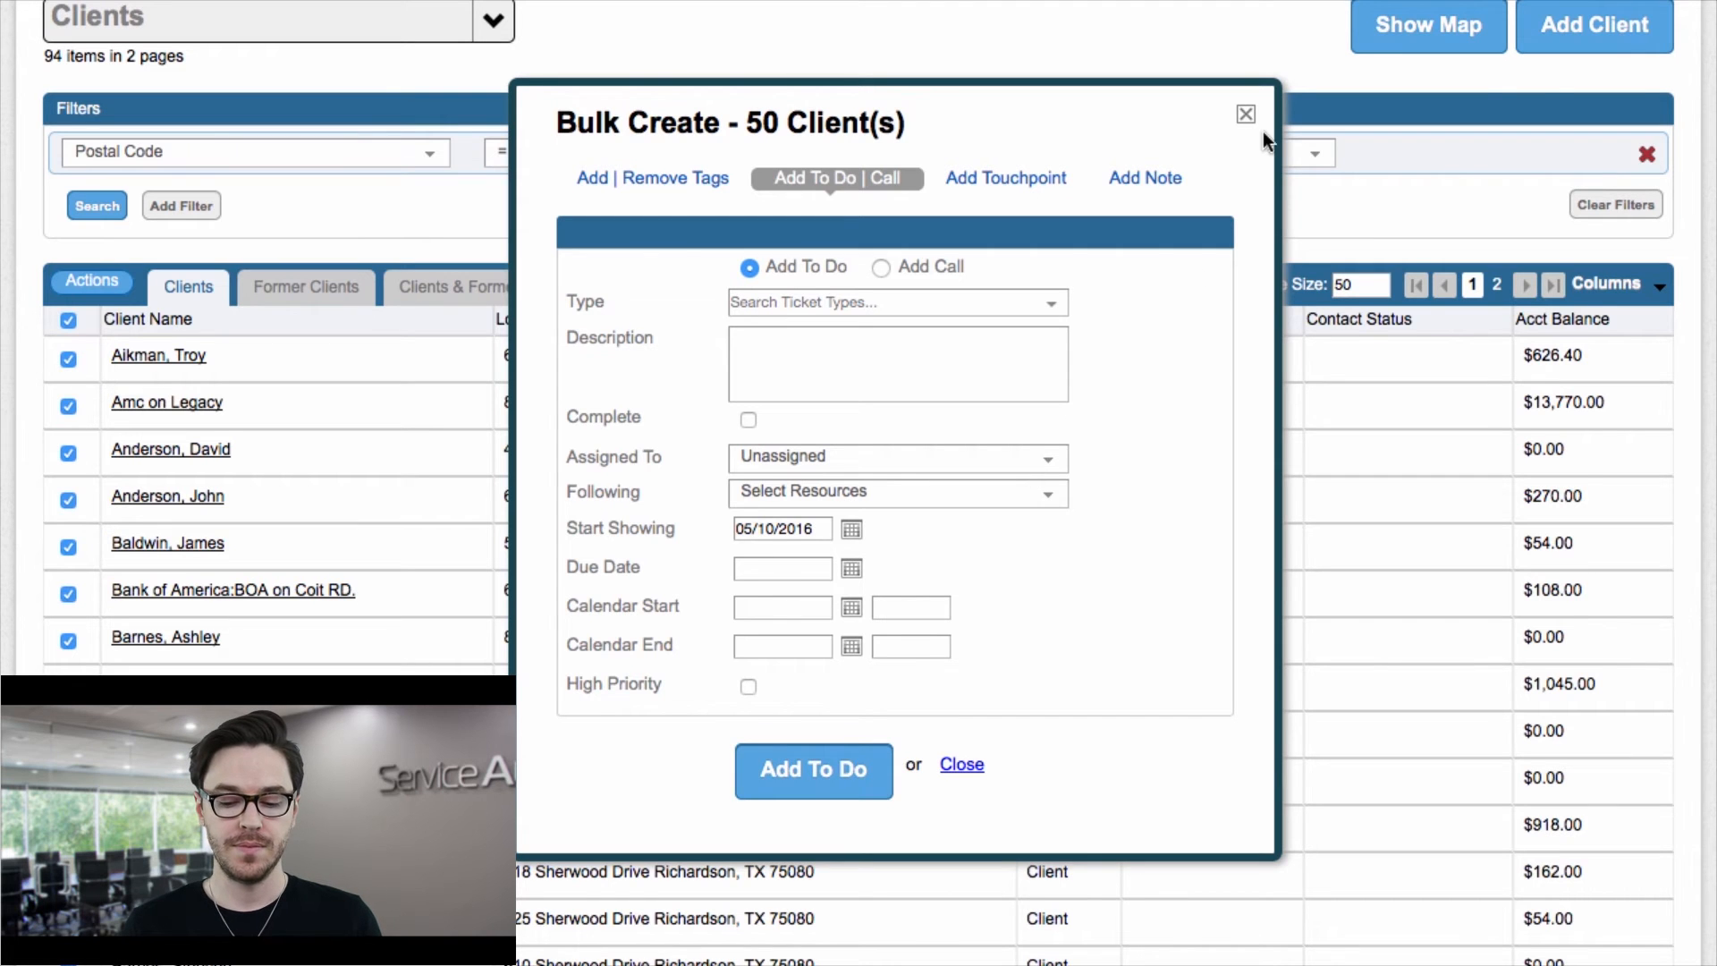
{"action": "left_click", "coordinate": [1245, 117]}
{"action": "scroll", "coordinate": [1097, 116], "scroll_direction": "up", "scroll_amount": 3}
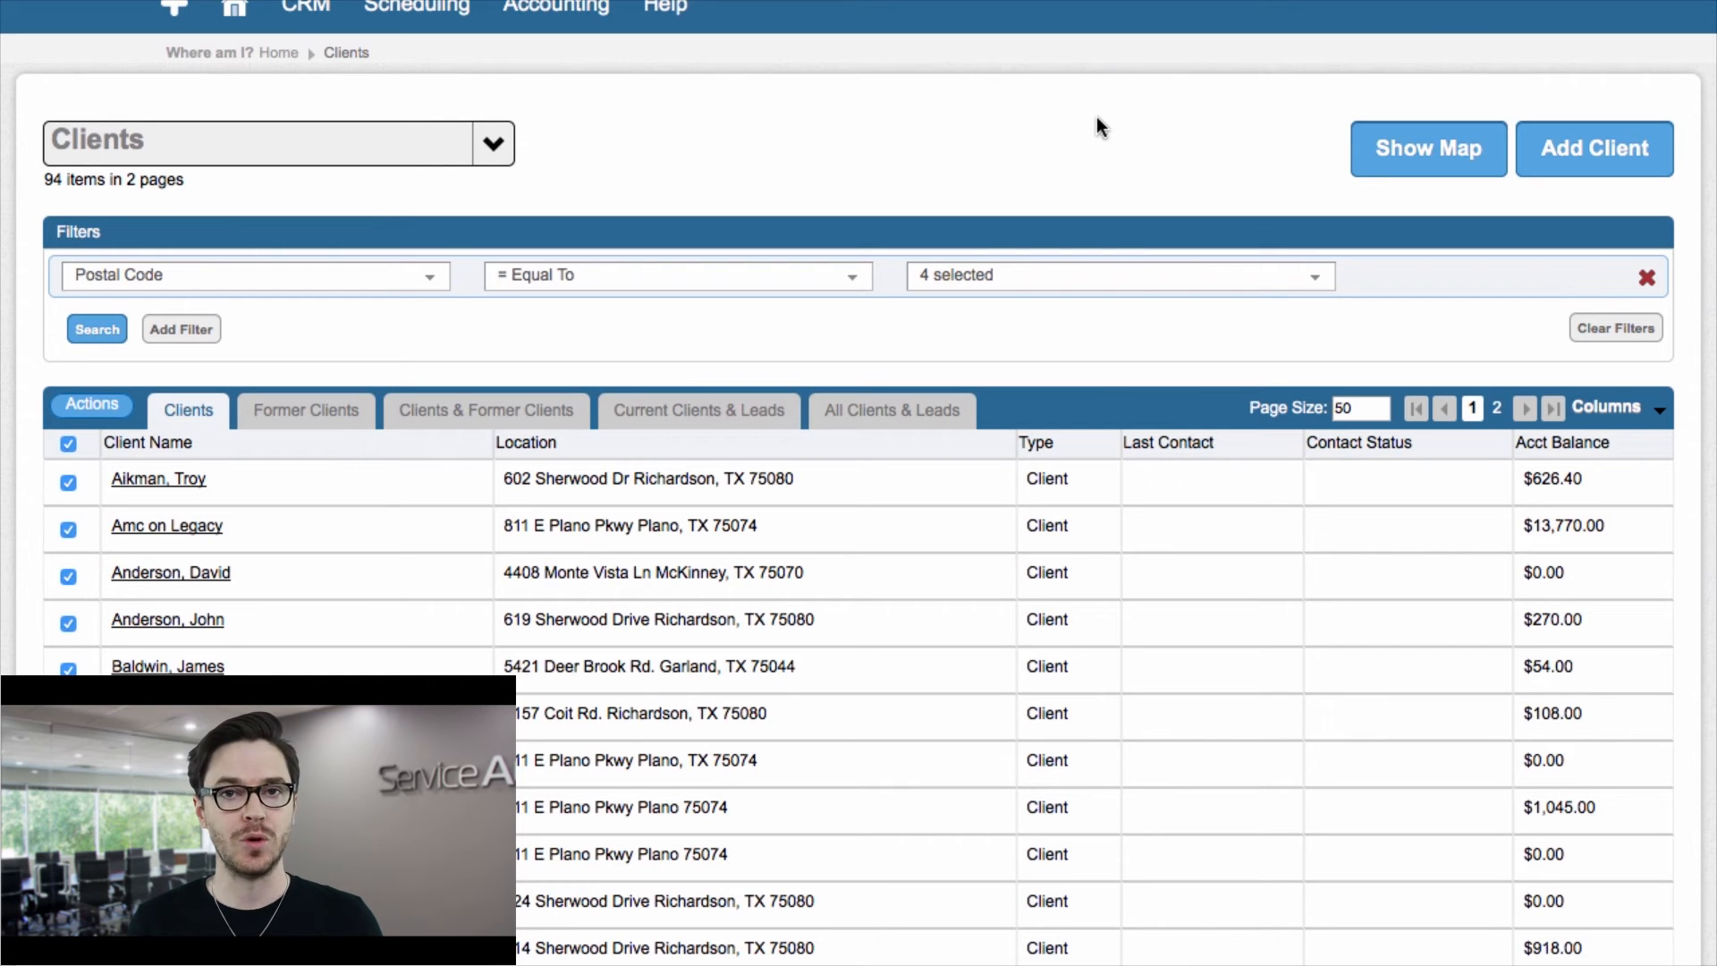
{"action": "scroll", "coordinate": [1016, 131], "scroll_direction": "up", "scroll_amount": 1}
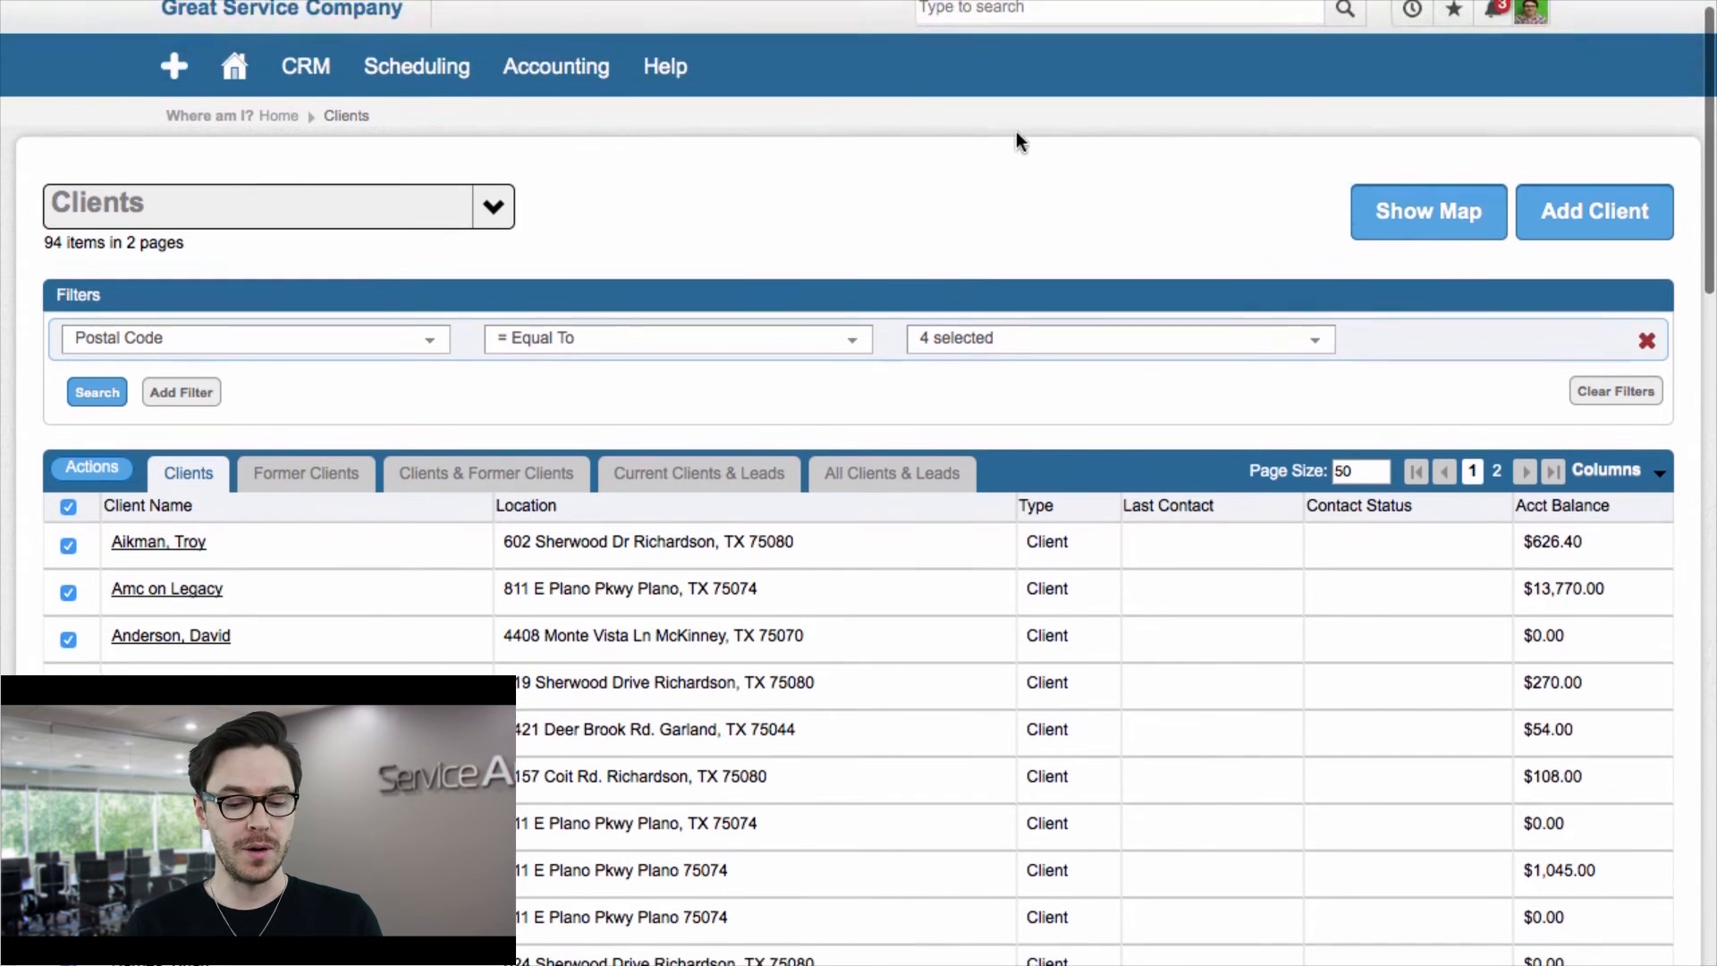
Step: Open the Dispatch Board and limit its date range to 05/10/2016
{"action": "left_click", "coordinate": [367, 82]}
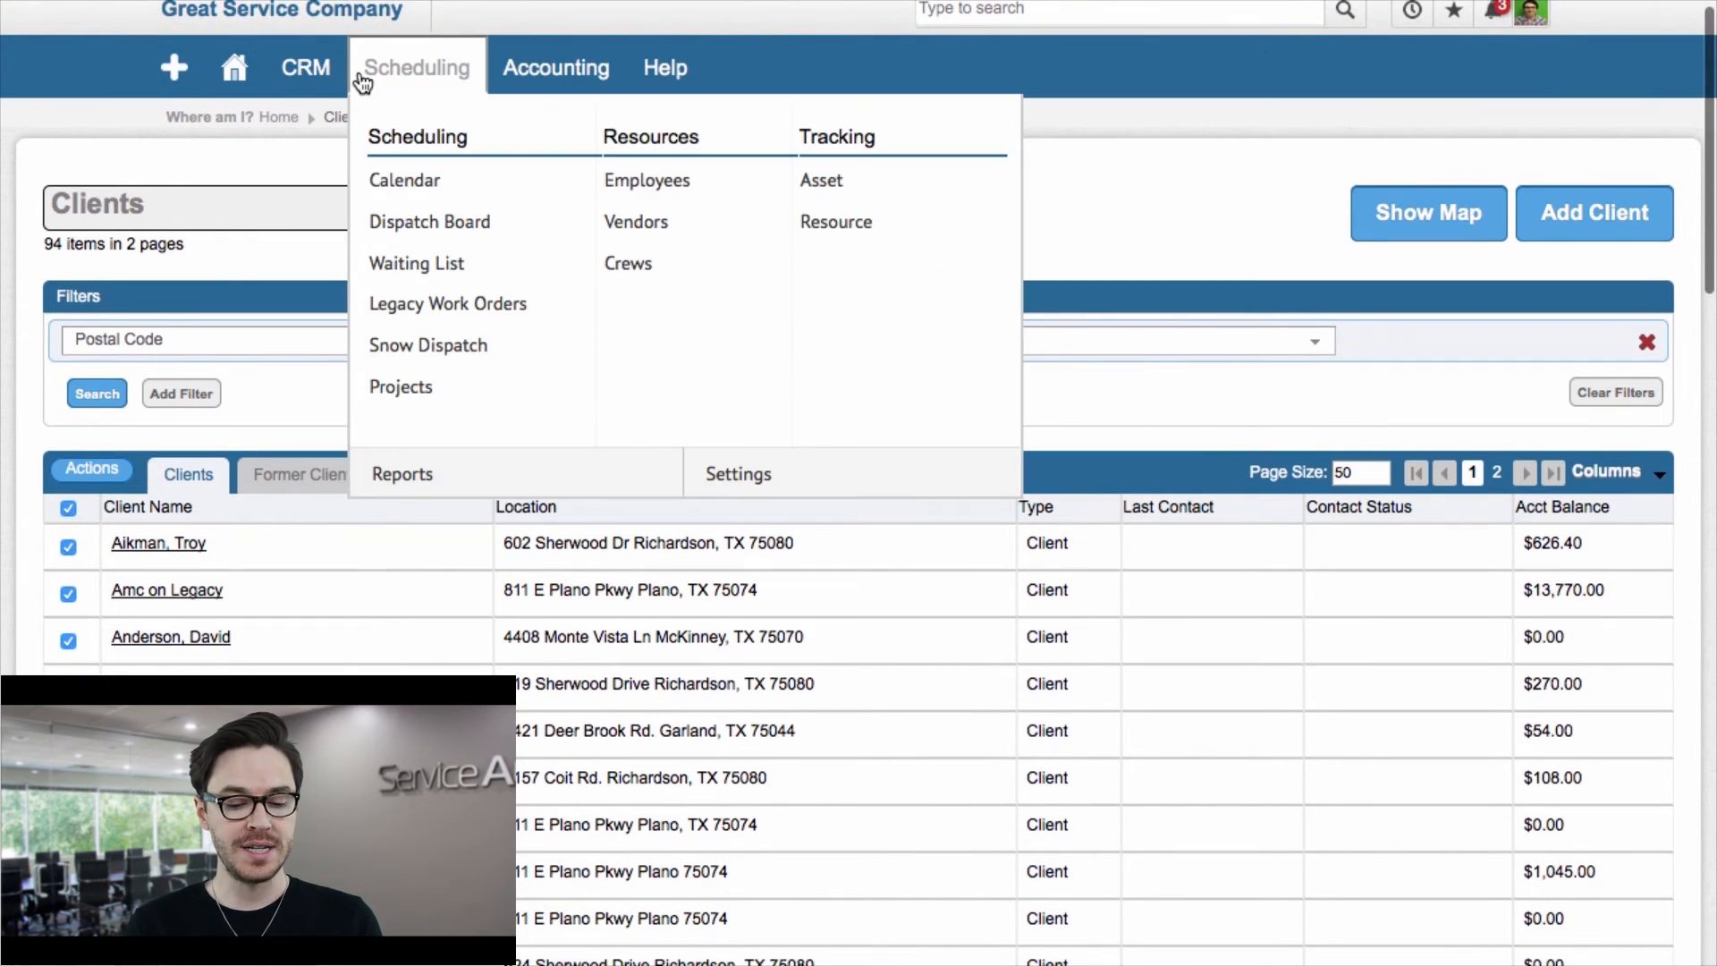
{"action": "left_click", "coordinate": [424, 223]}
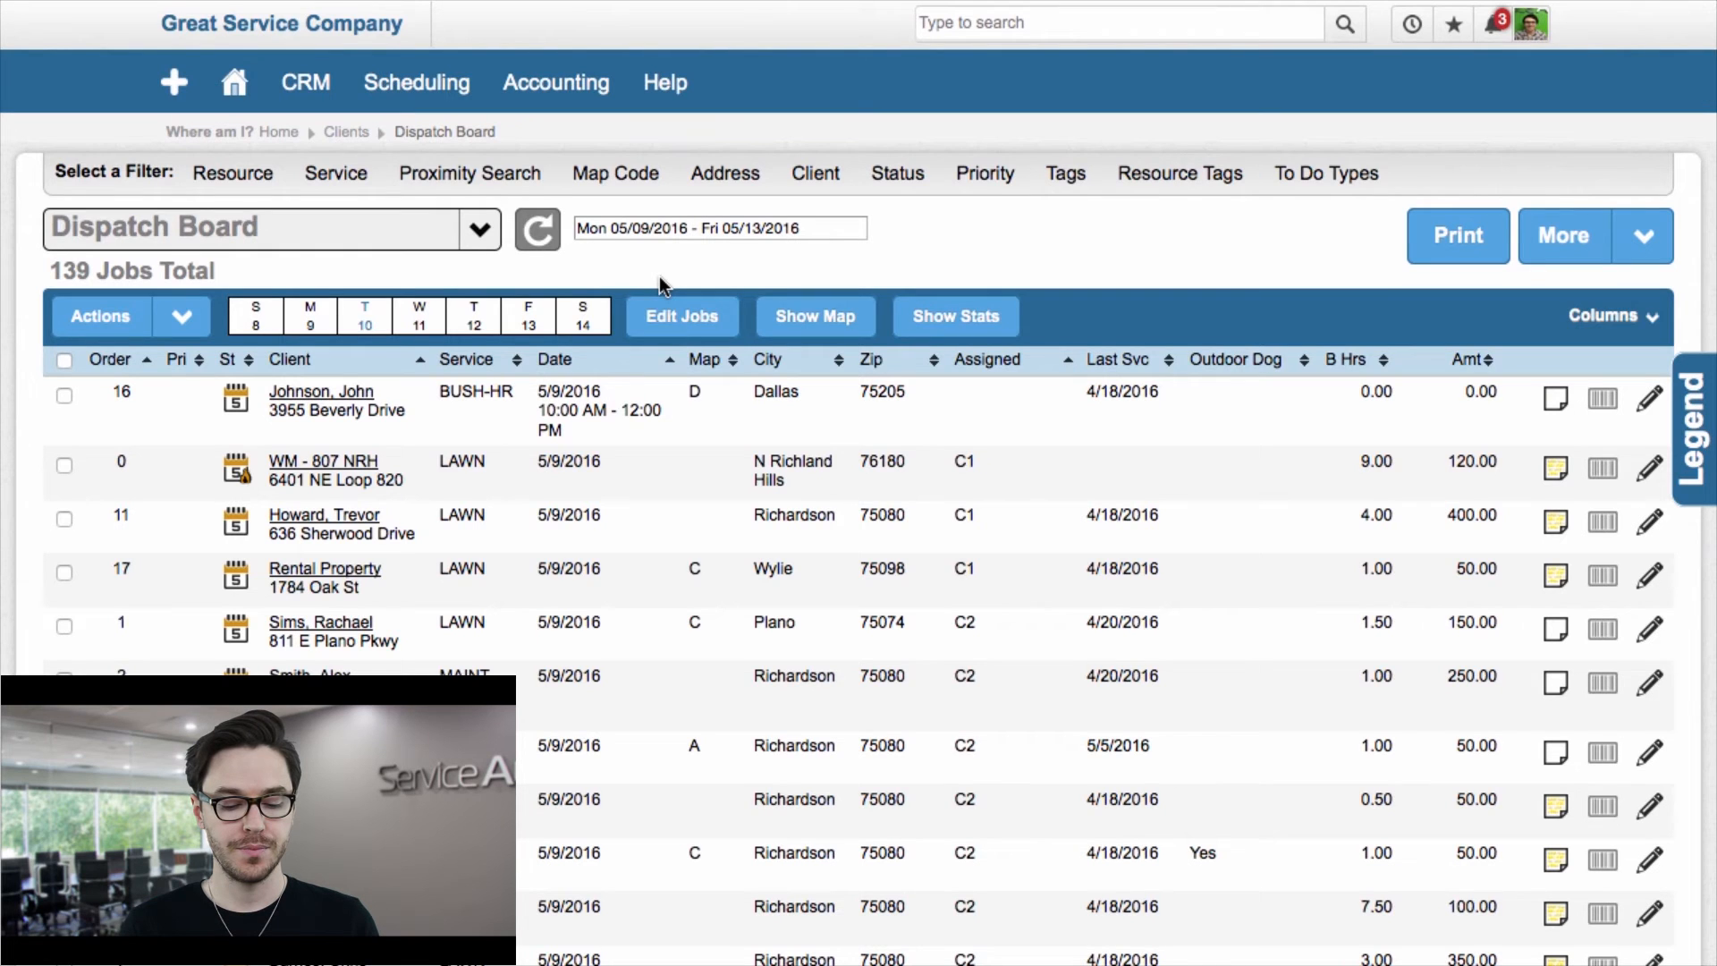
{"action": "left_click", "coordinate": [711, 228]}
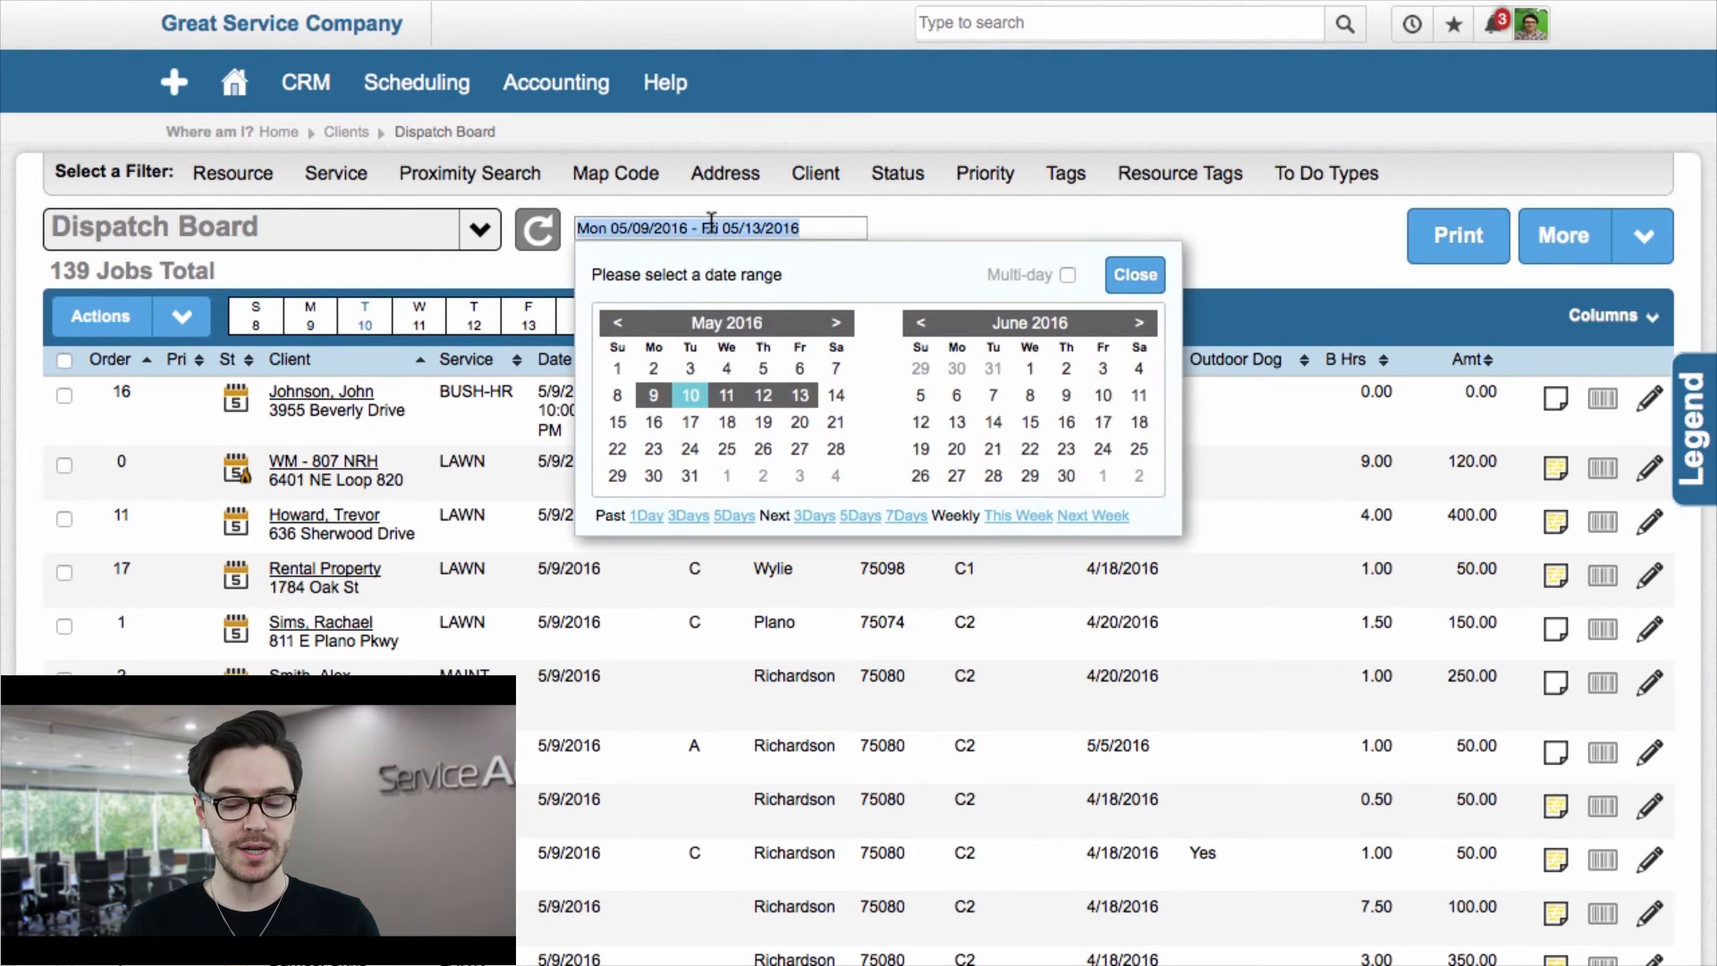
{"action": "left_click", "coordinate": [690, 398]}
{"action": "left_click", "coordinate": [689, 398]}
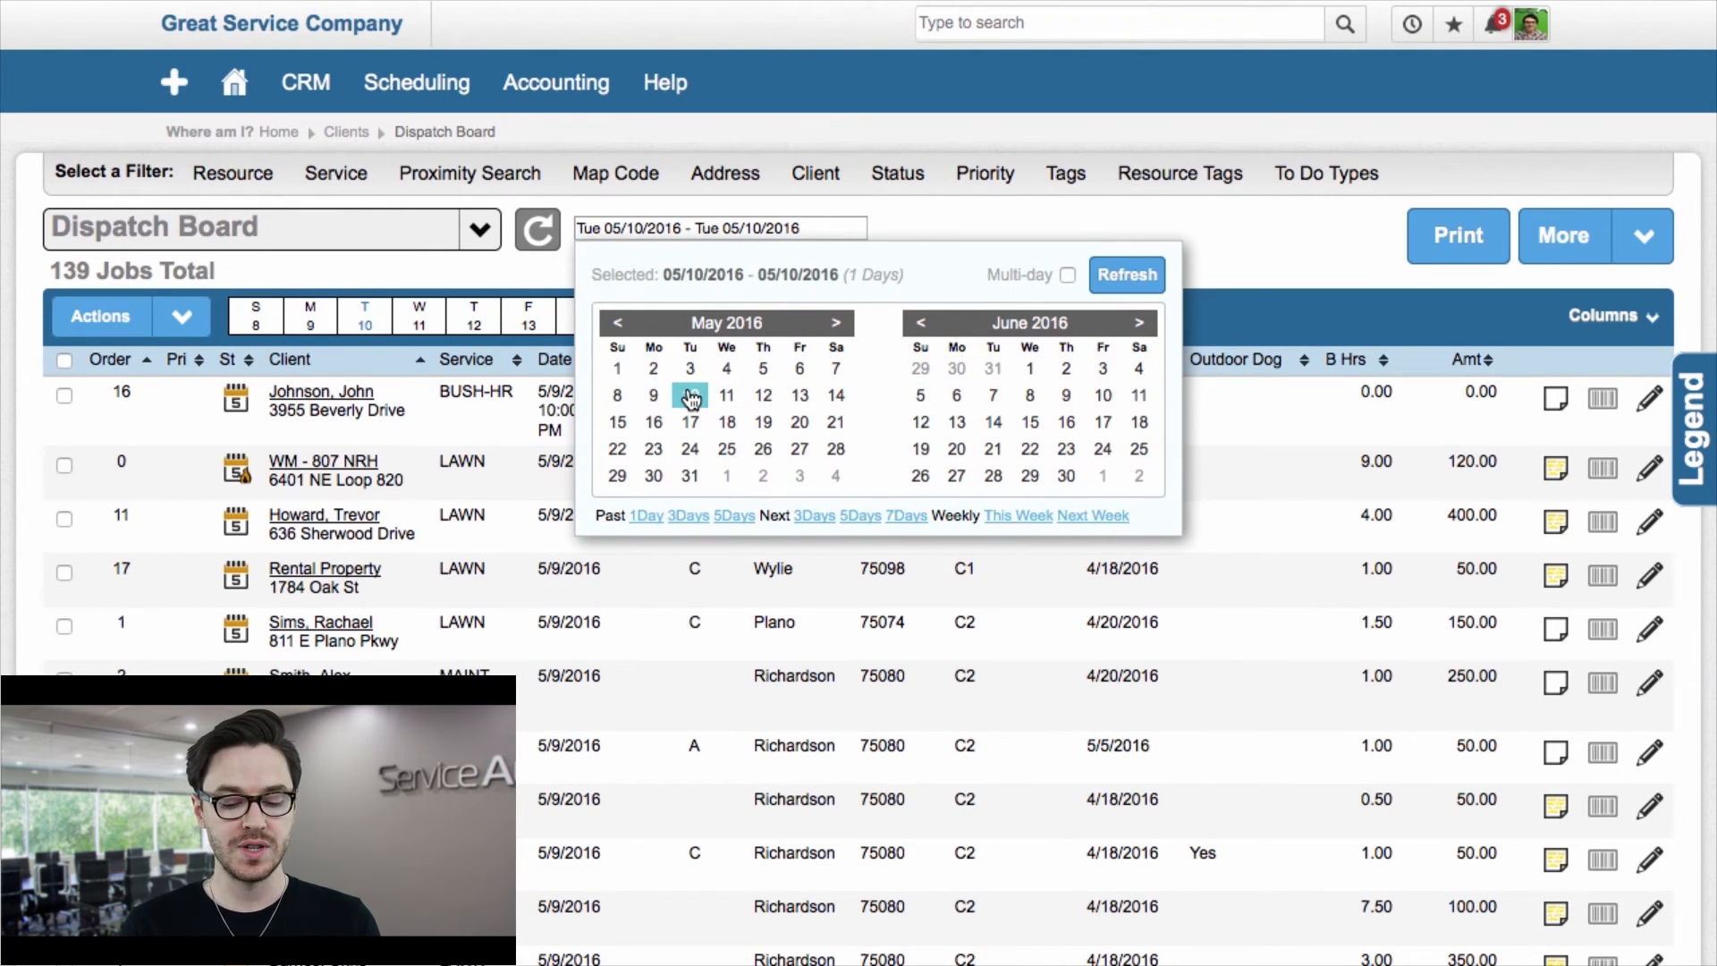
{"action": "left_click", "coordinate": [1137, 285]}
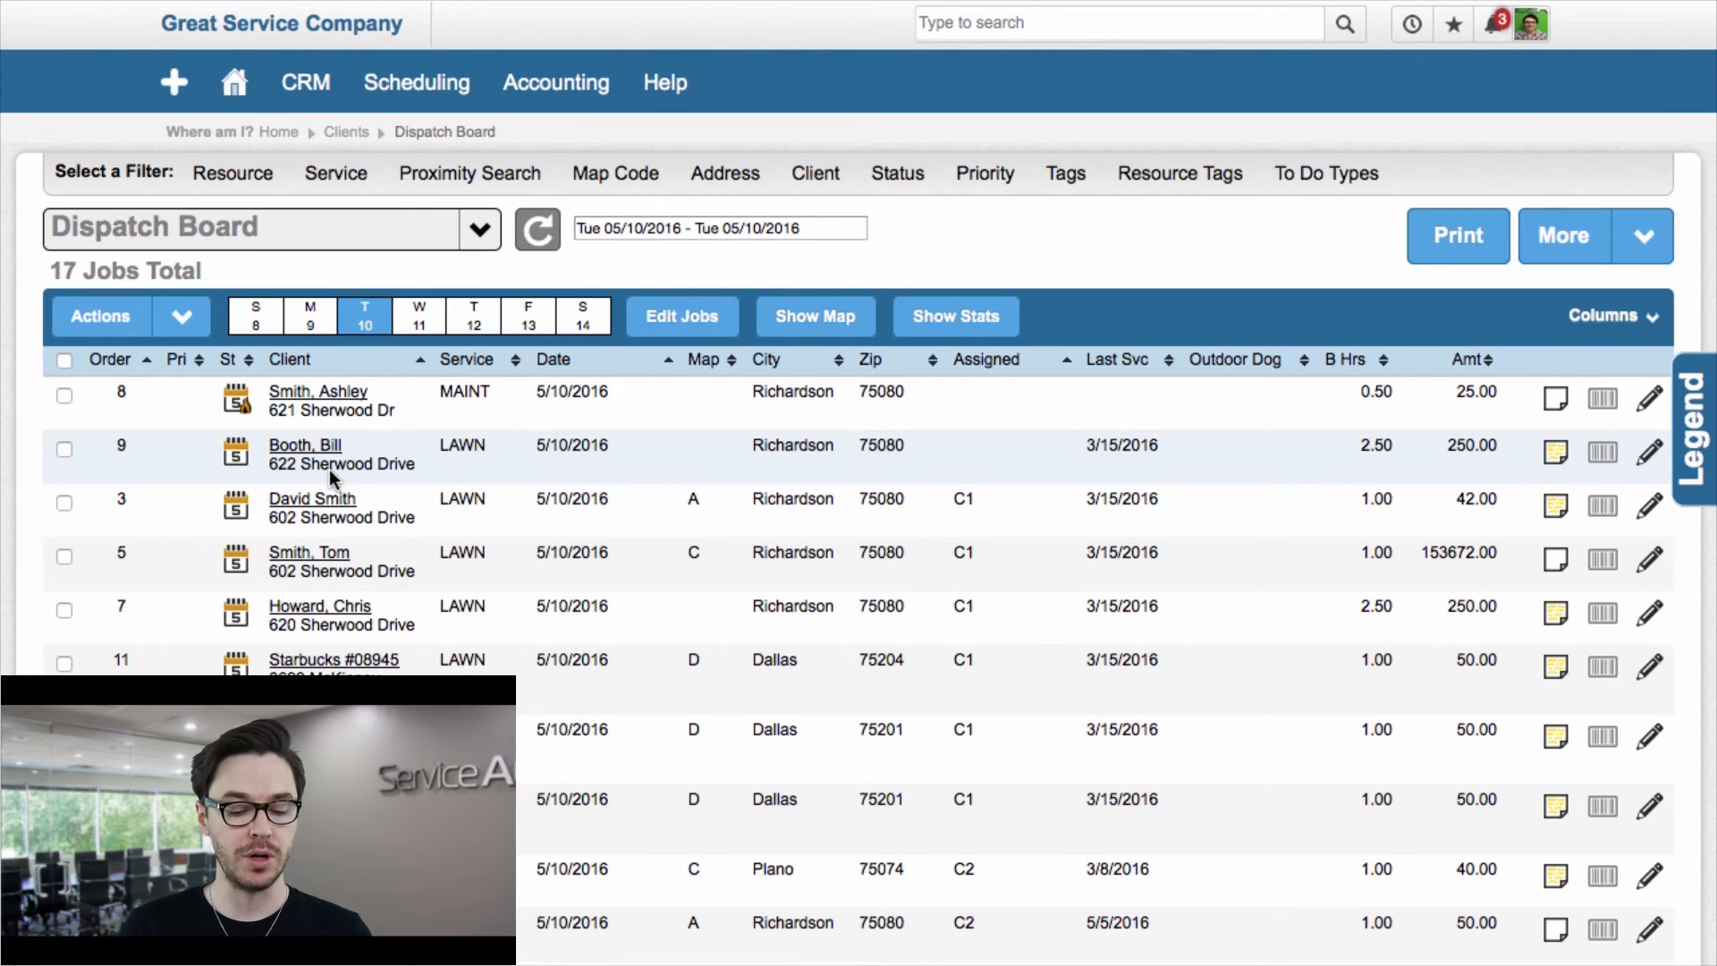
Step: Start a new to-do, assign it to the CEO resource and set its type to Other
{"action": "left_click", "coordinate": [172, 78]}
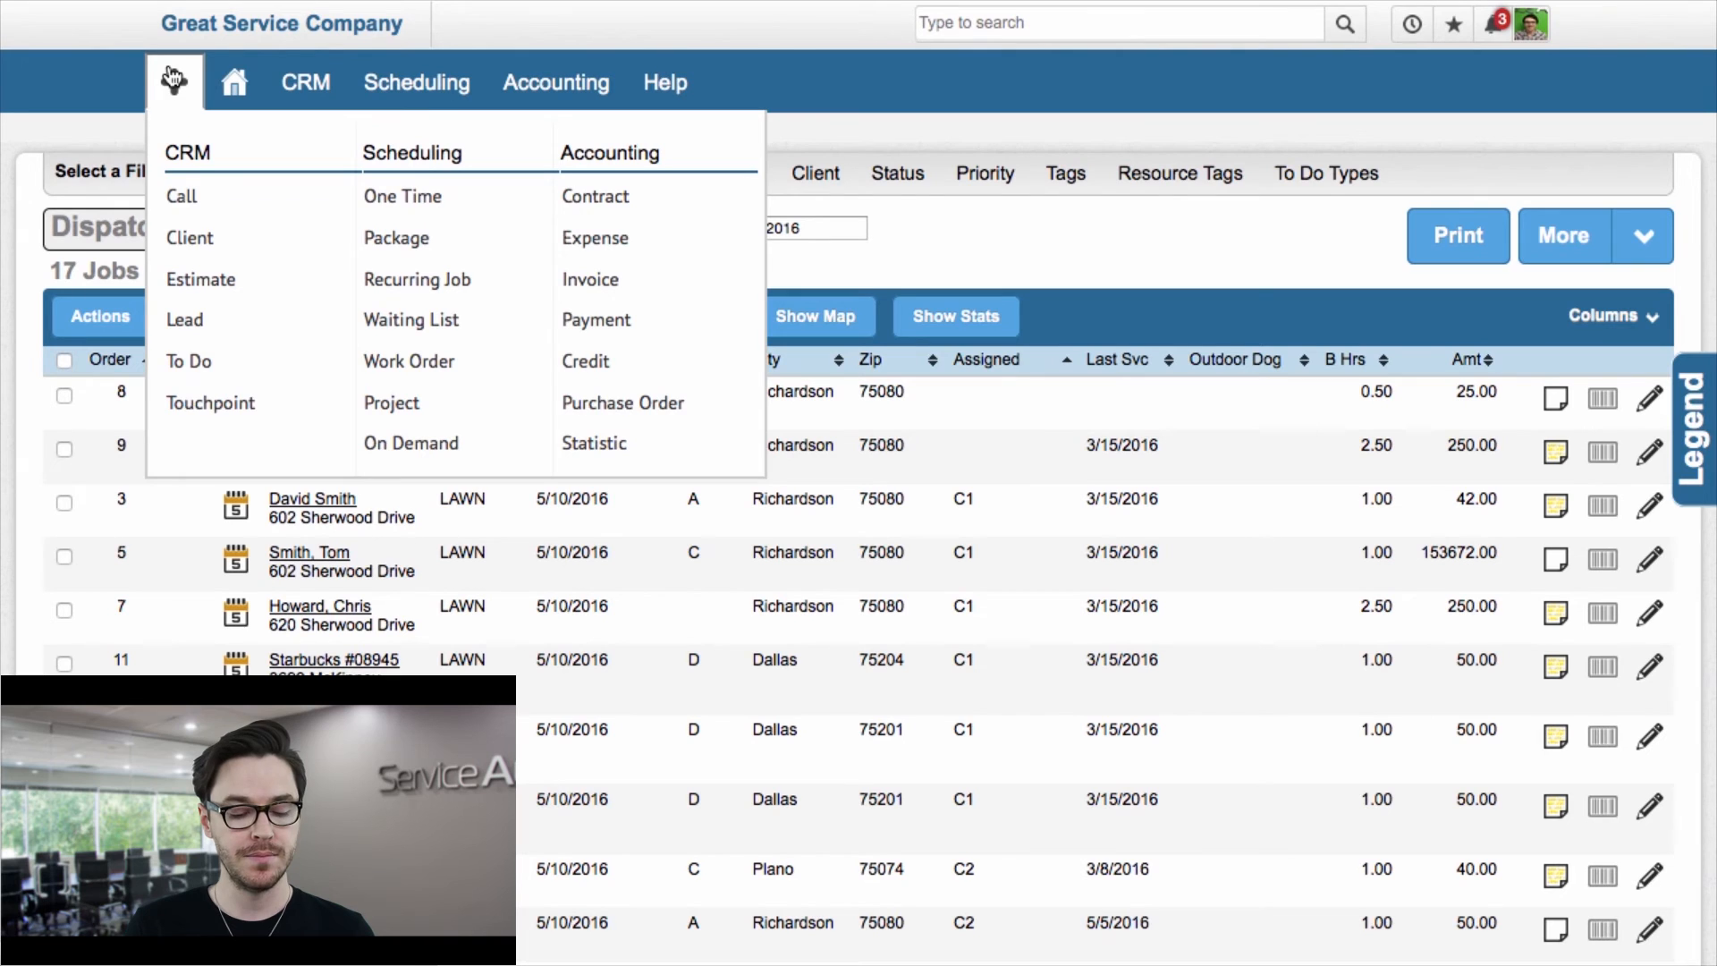
{"action": "left_click", "coordinate": [192, 359]}
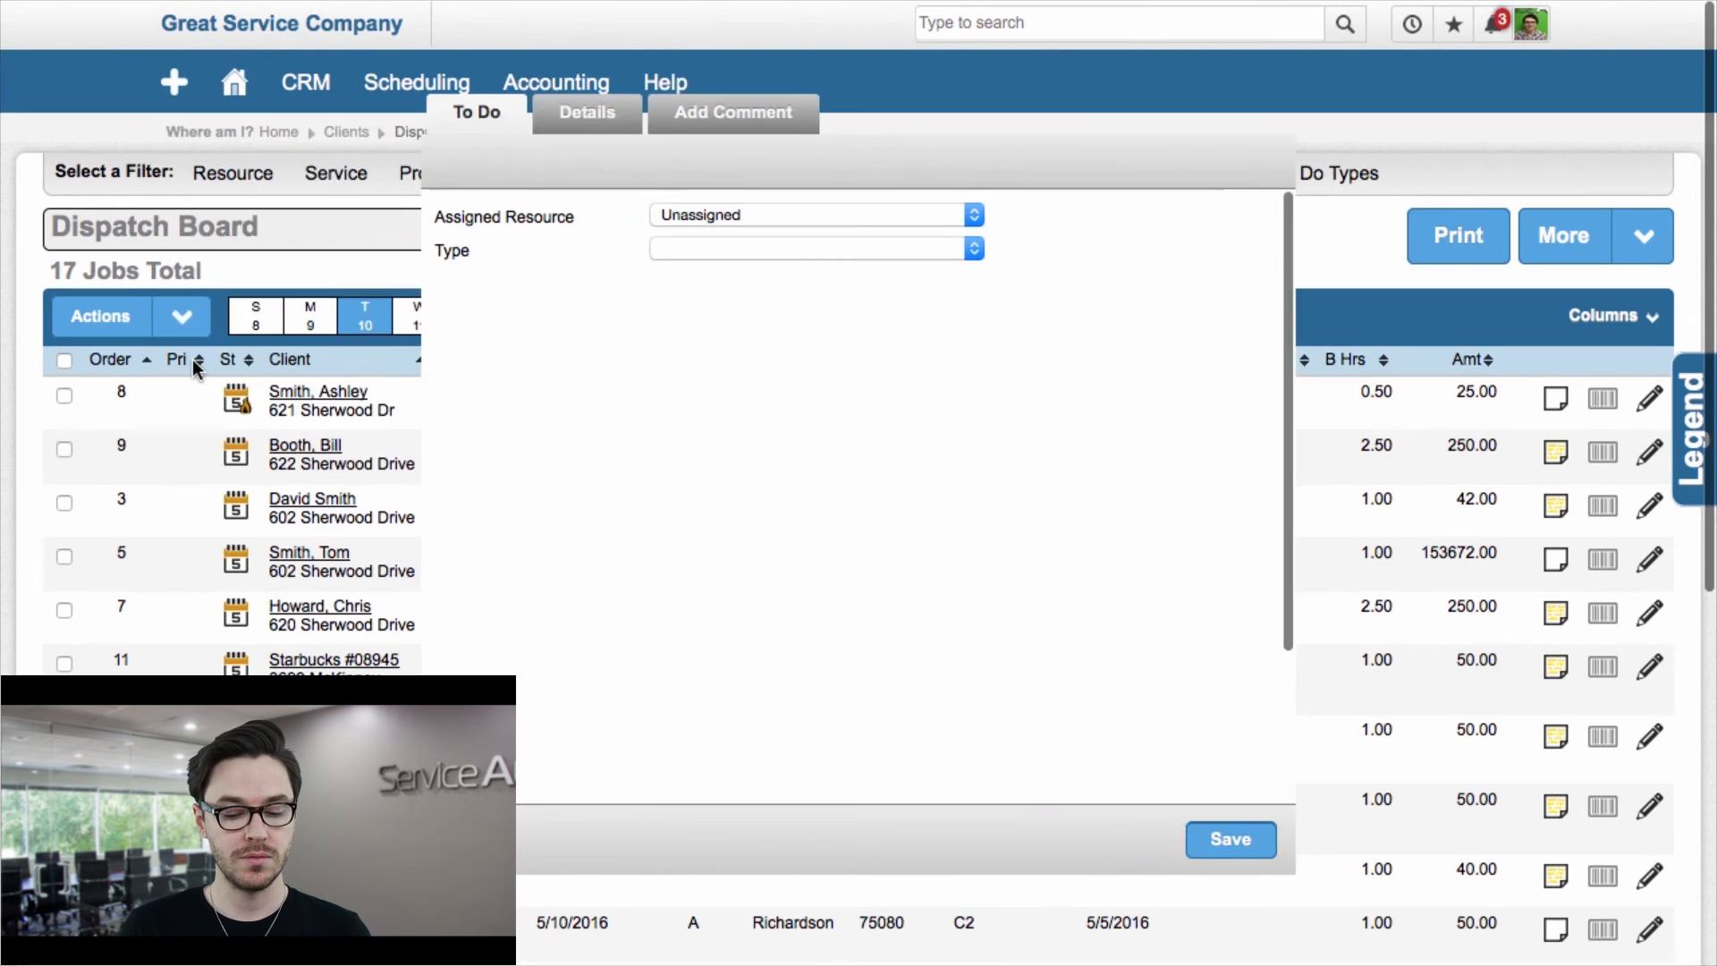
{"action": "left_click", "coordinate": [888, 215]}
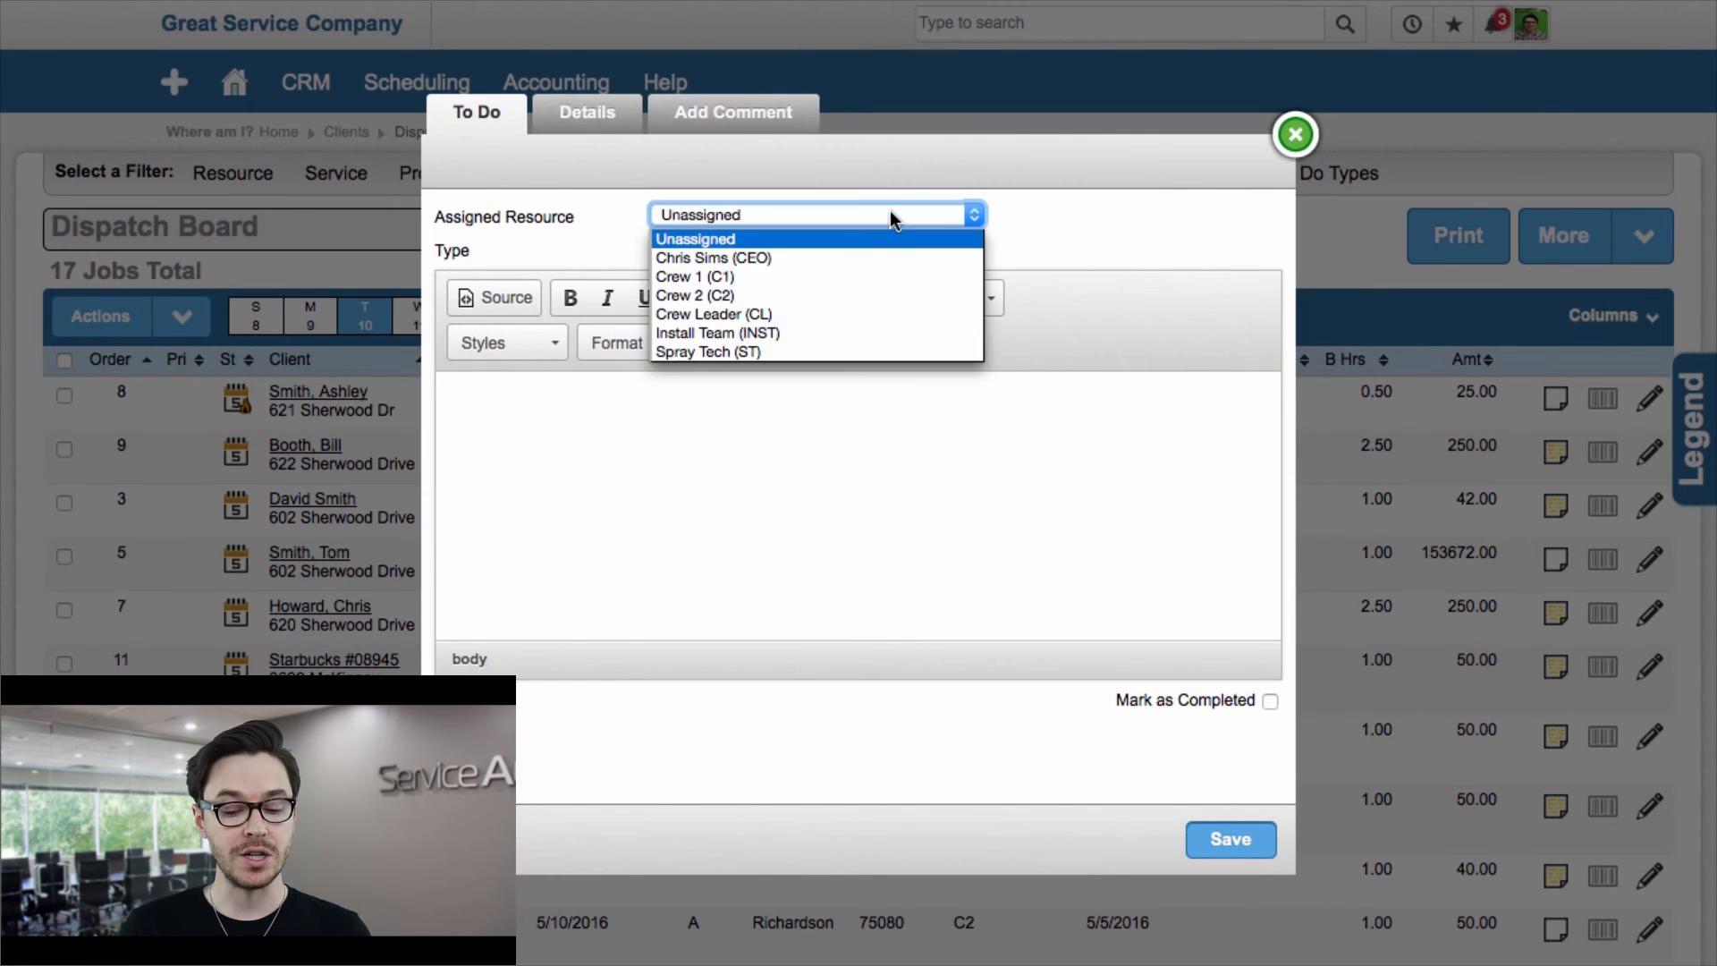
{"action": "left_click", "coordinate": [791, 257]}
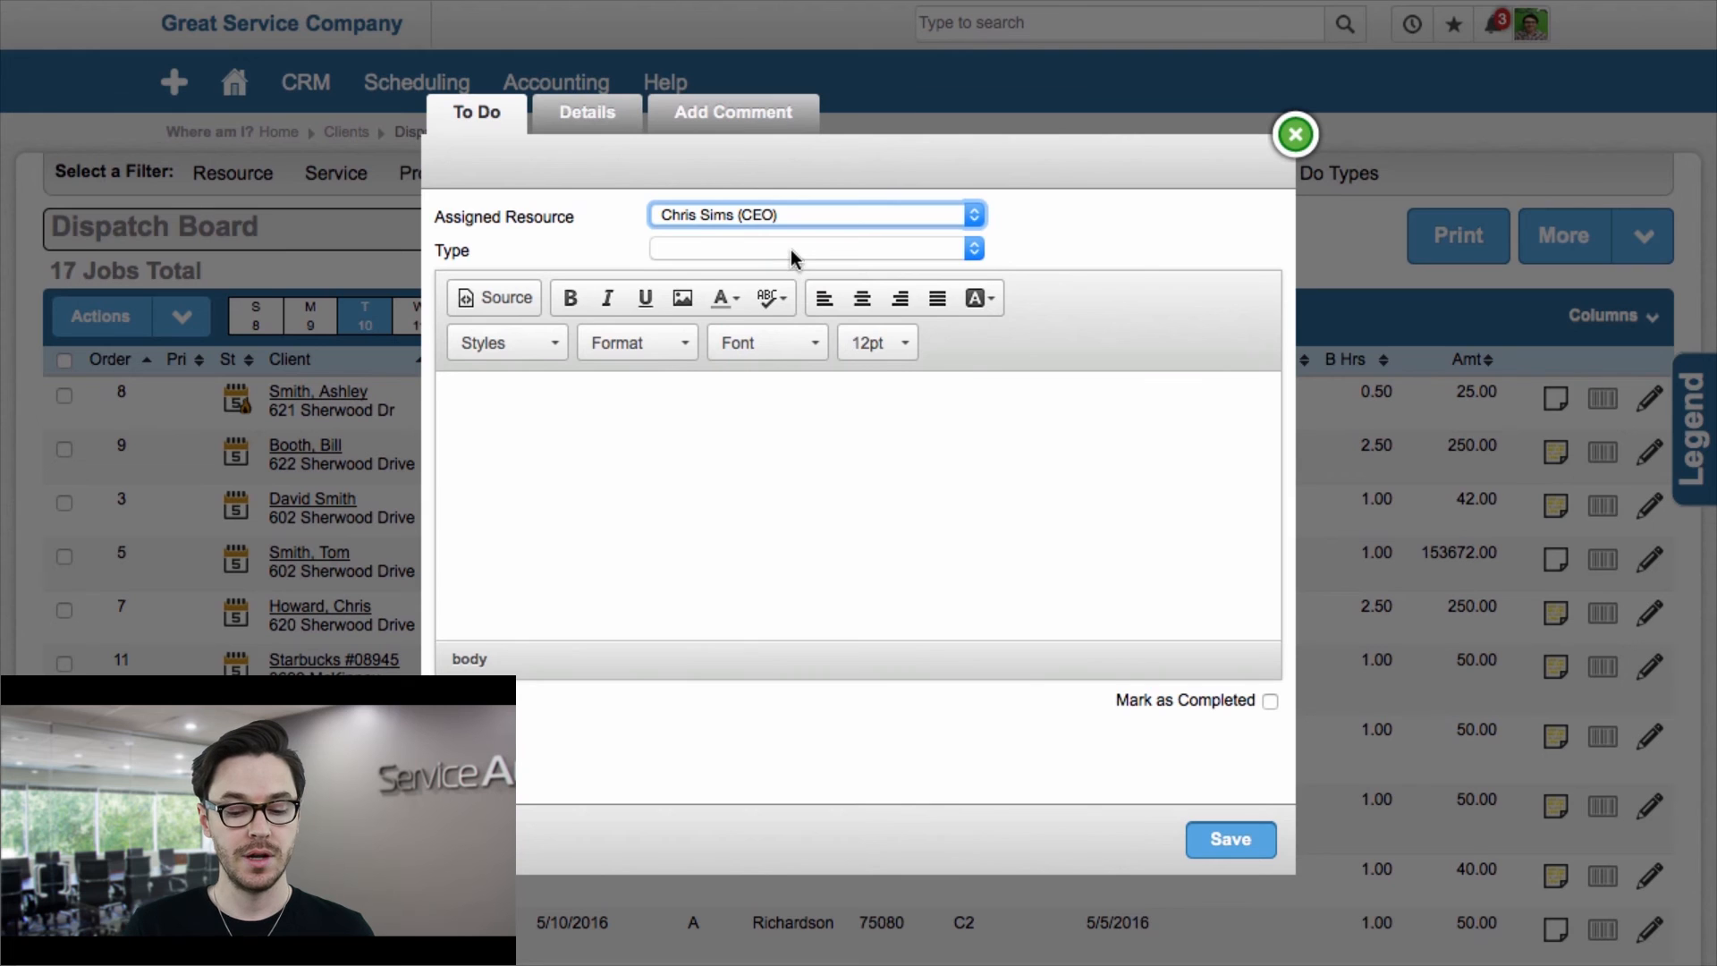
{"action": "left_click", "coordinate": [790, 250]}
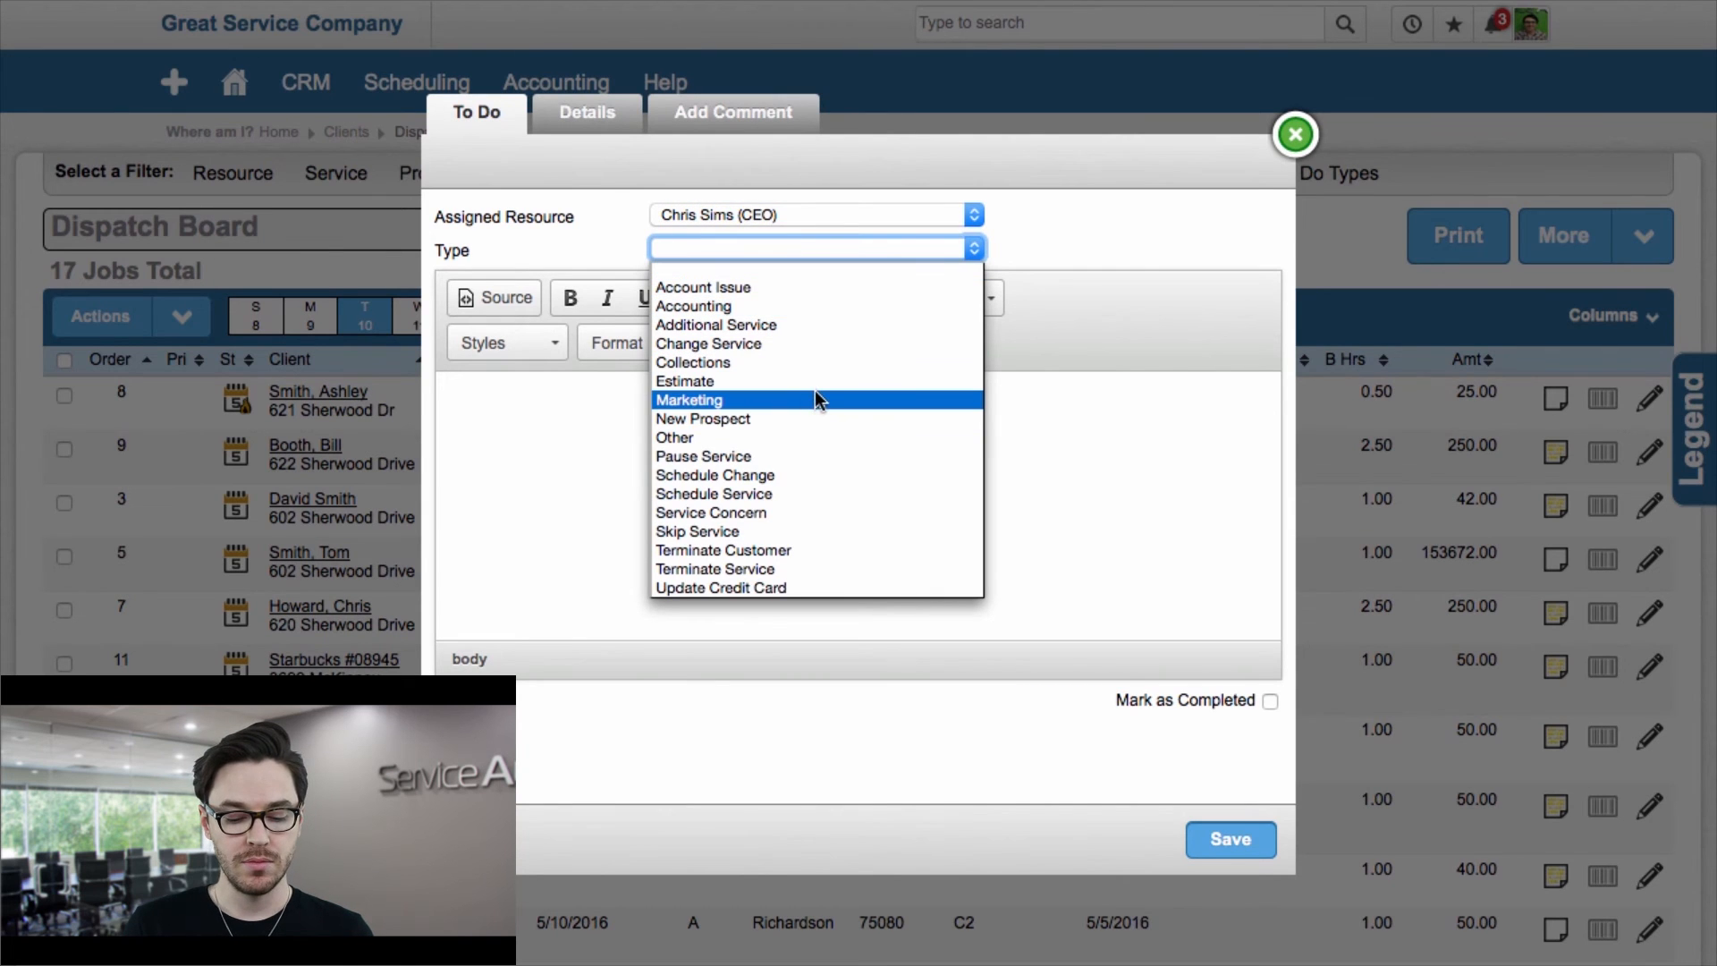
{"action": "left_click", "coordinate": [693, 436]}
{"action": "left_click", "coordinate": [693, 432]}
Step: Enter the to-do description 'Visit the property to inspect quality of work.'
{"action": "type", "text": "Visit the property to inspect quality of work"}
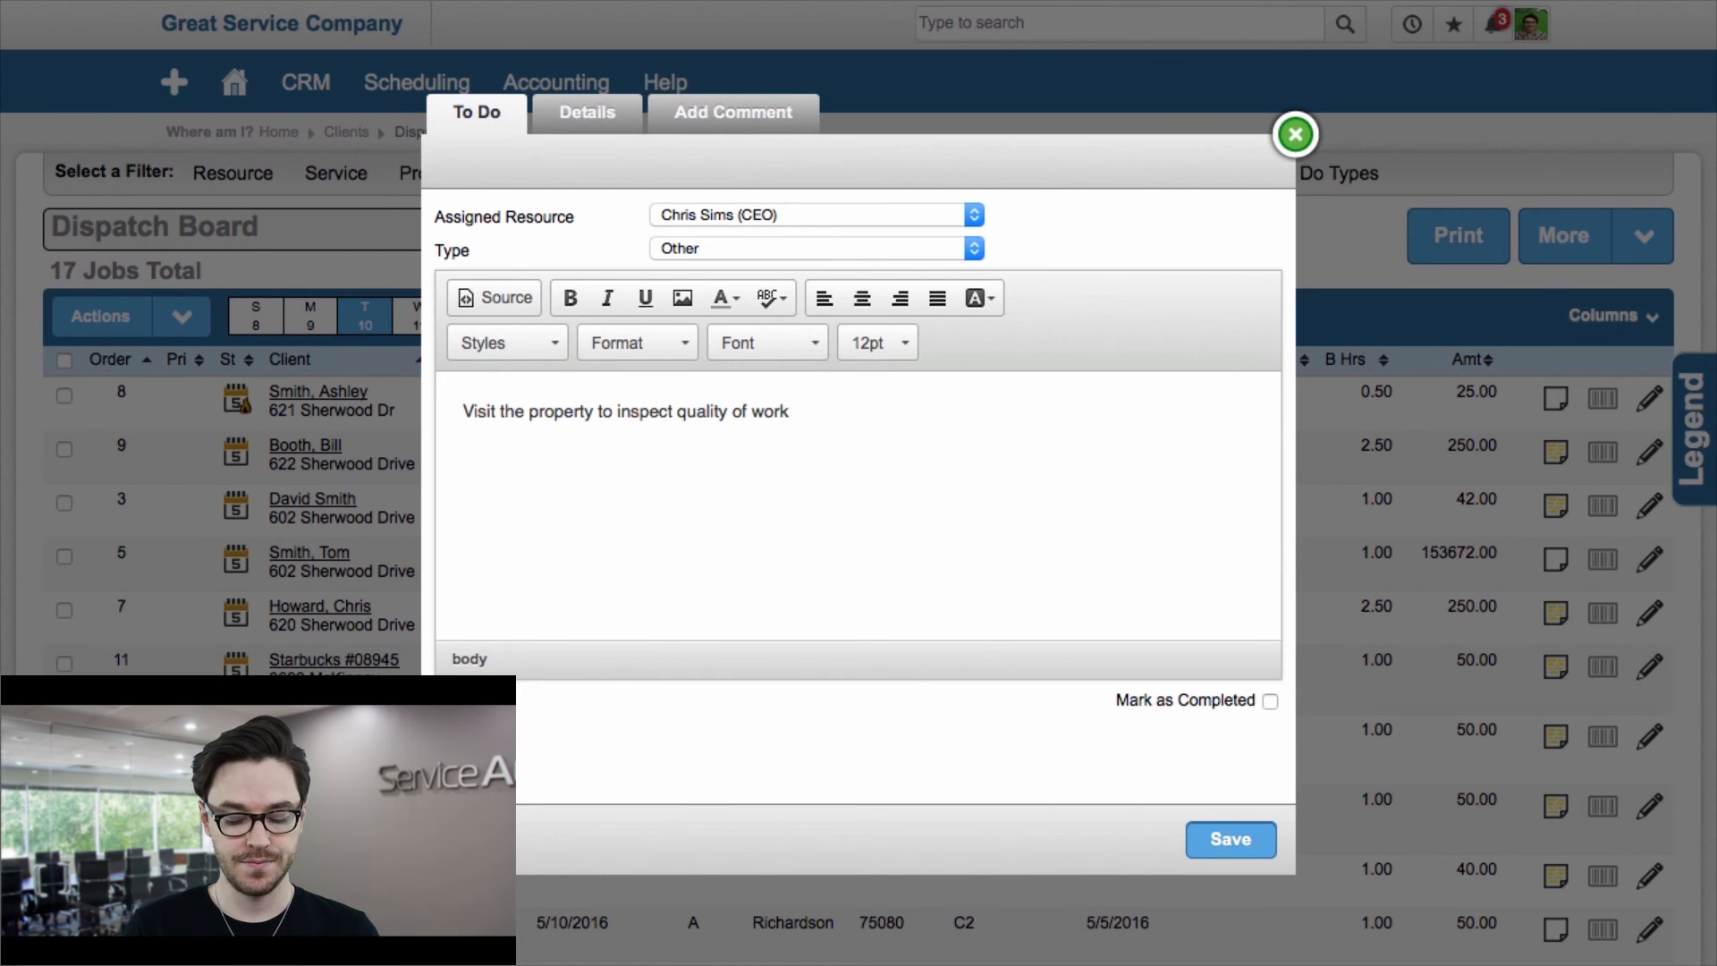
{"action": "type", "text": "."}
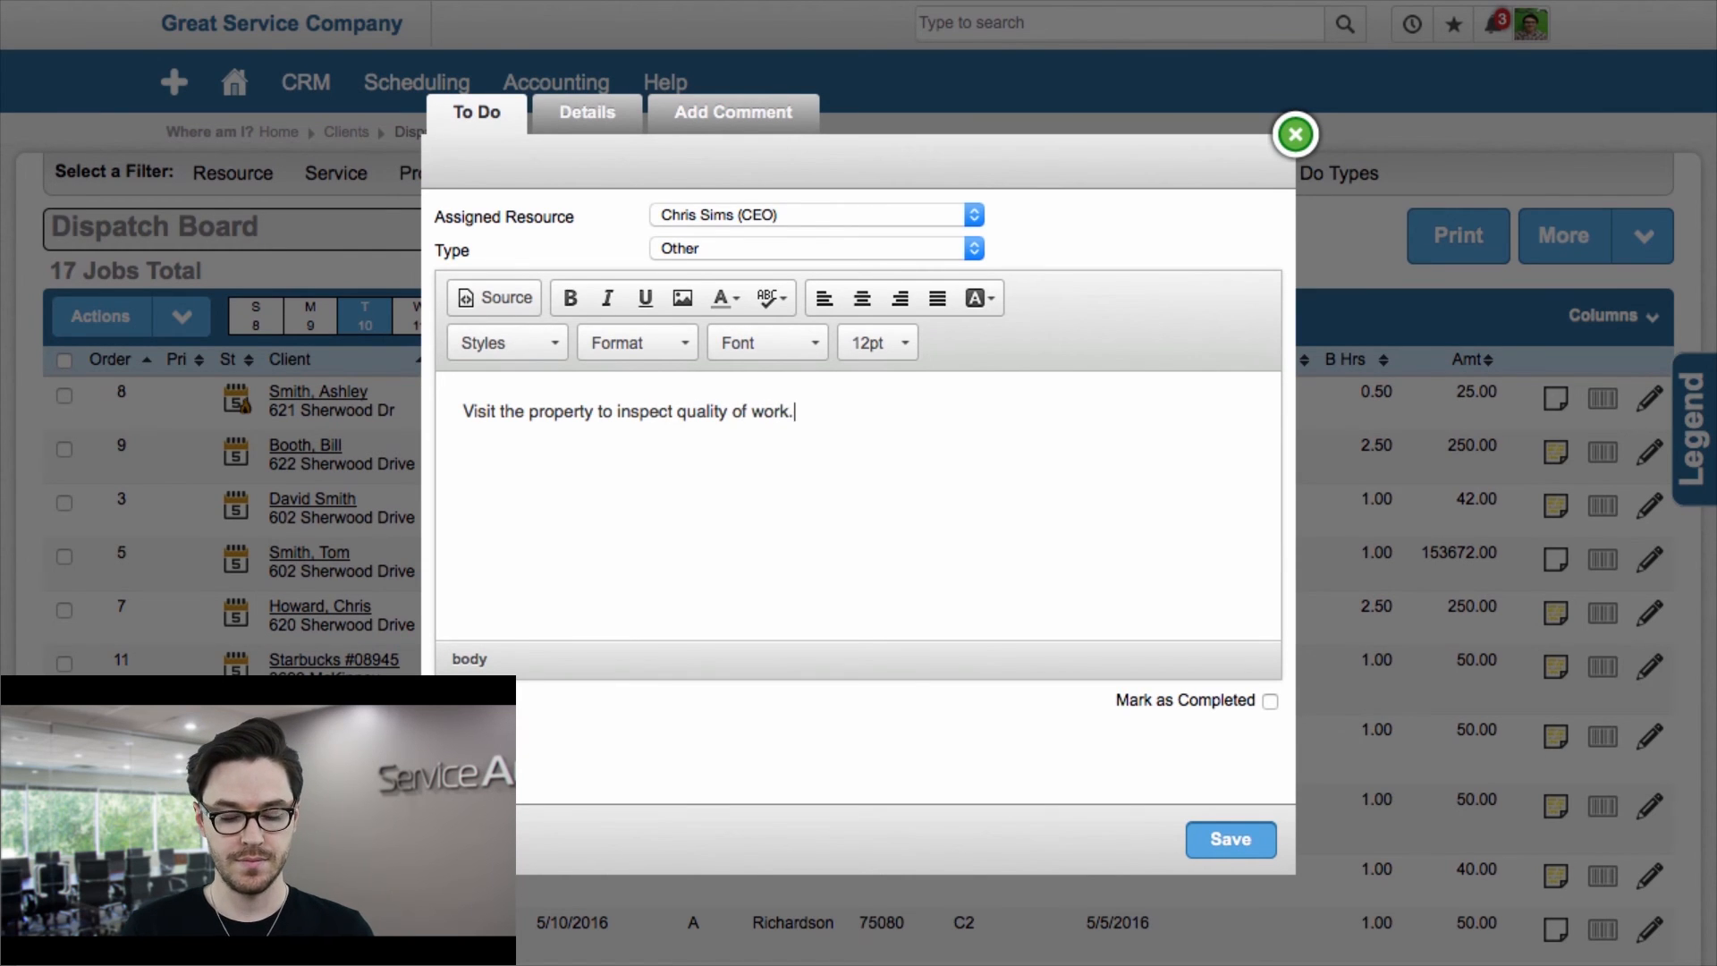
Step: Set the to-do's calendar start to 5/10/2016 08:00 AM and its type to Client
{"action": "left_click", "coordinate": [604, 128]}
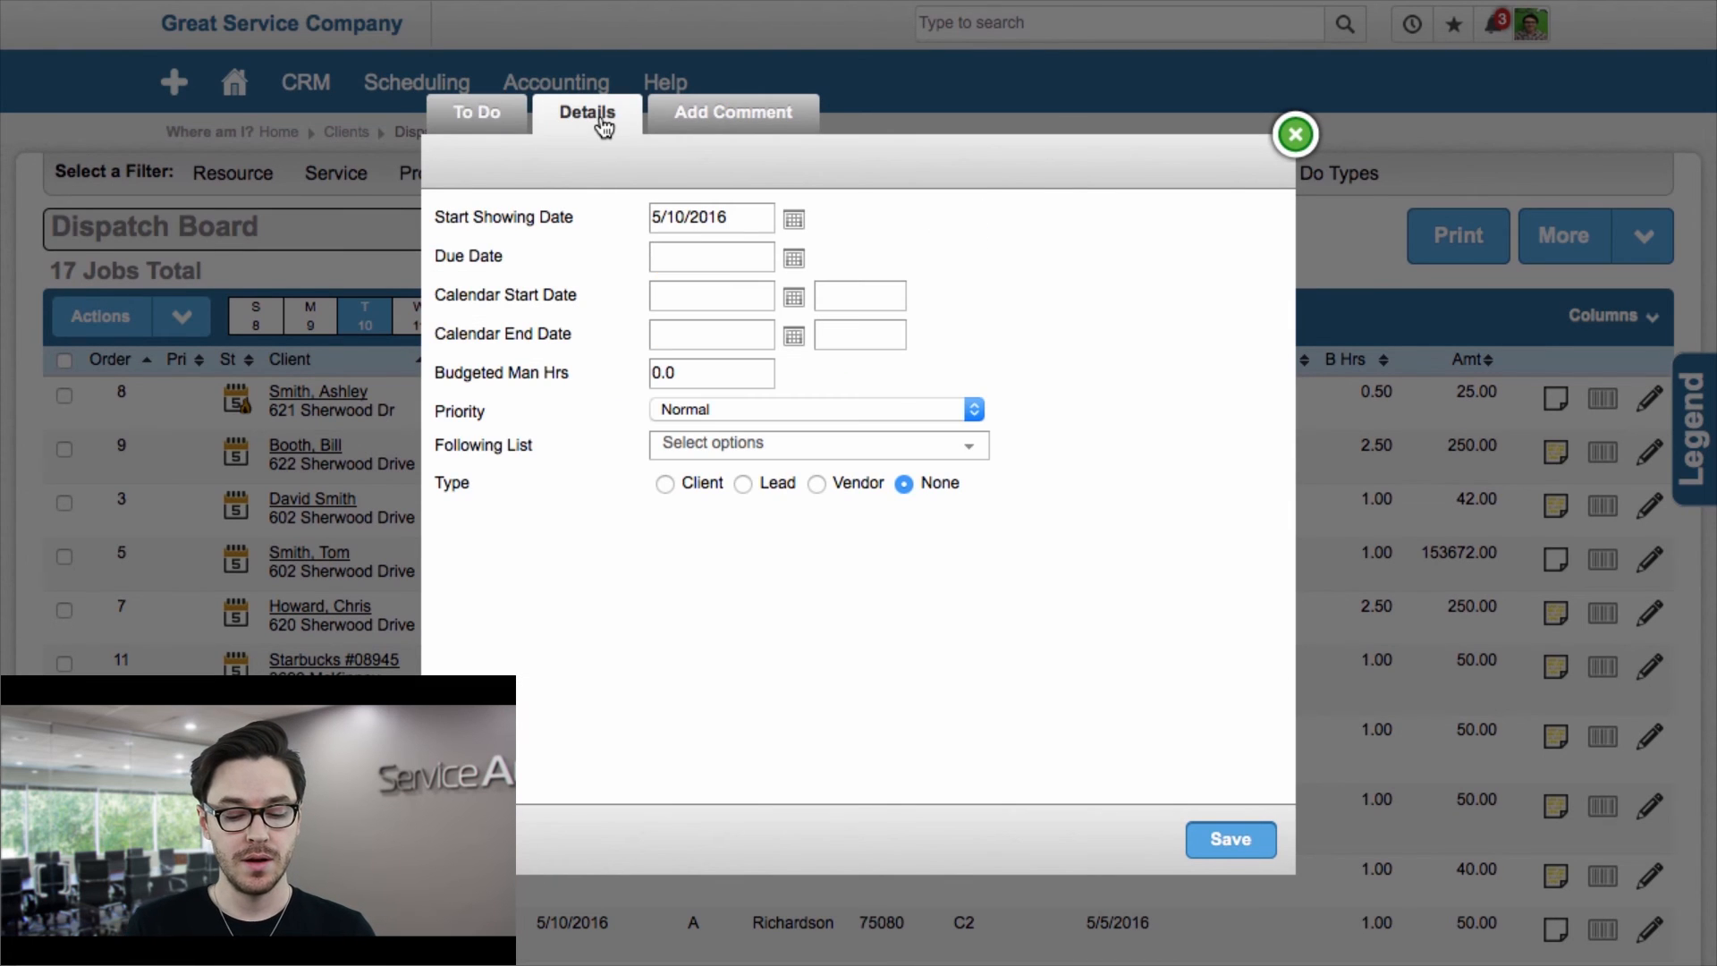
{"action": "left_click", "coordinate": [793, 297]}
{"action": "left_click", "coordinate": [741, 424]}
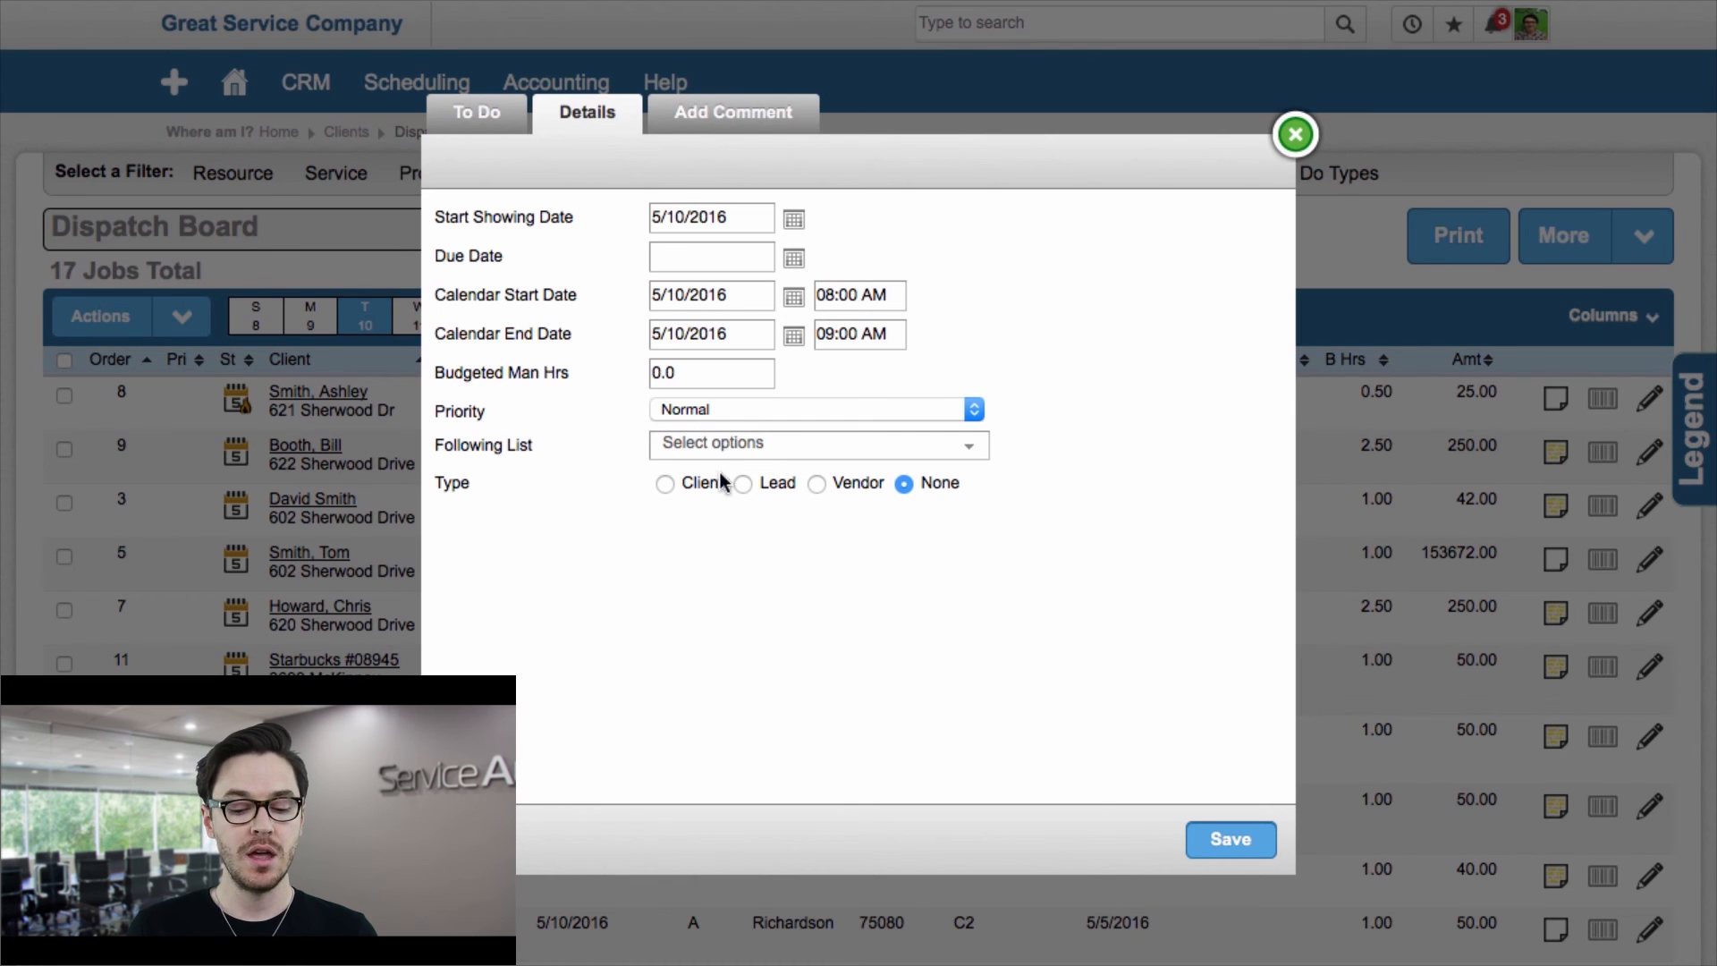
{"action": "left_click", "coordinate": [663, 482]}
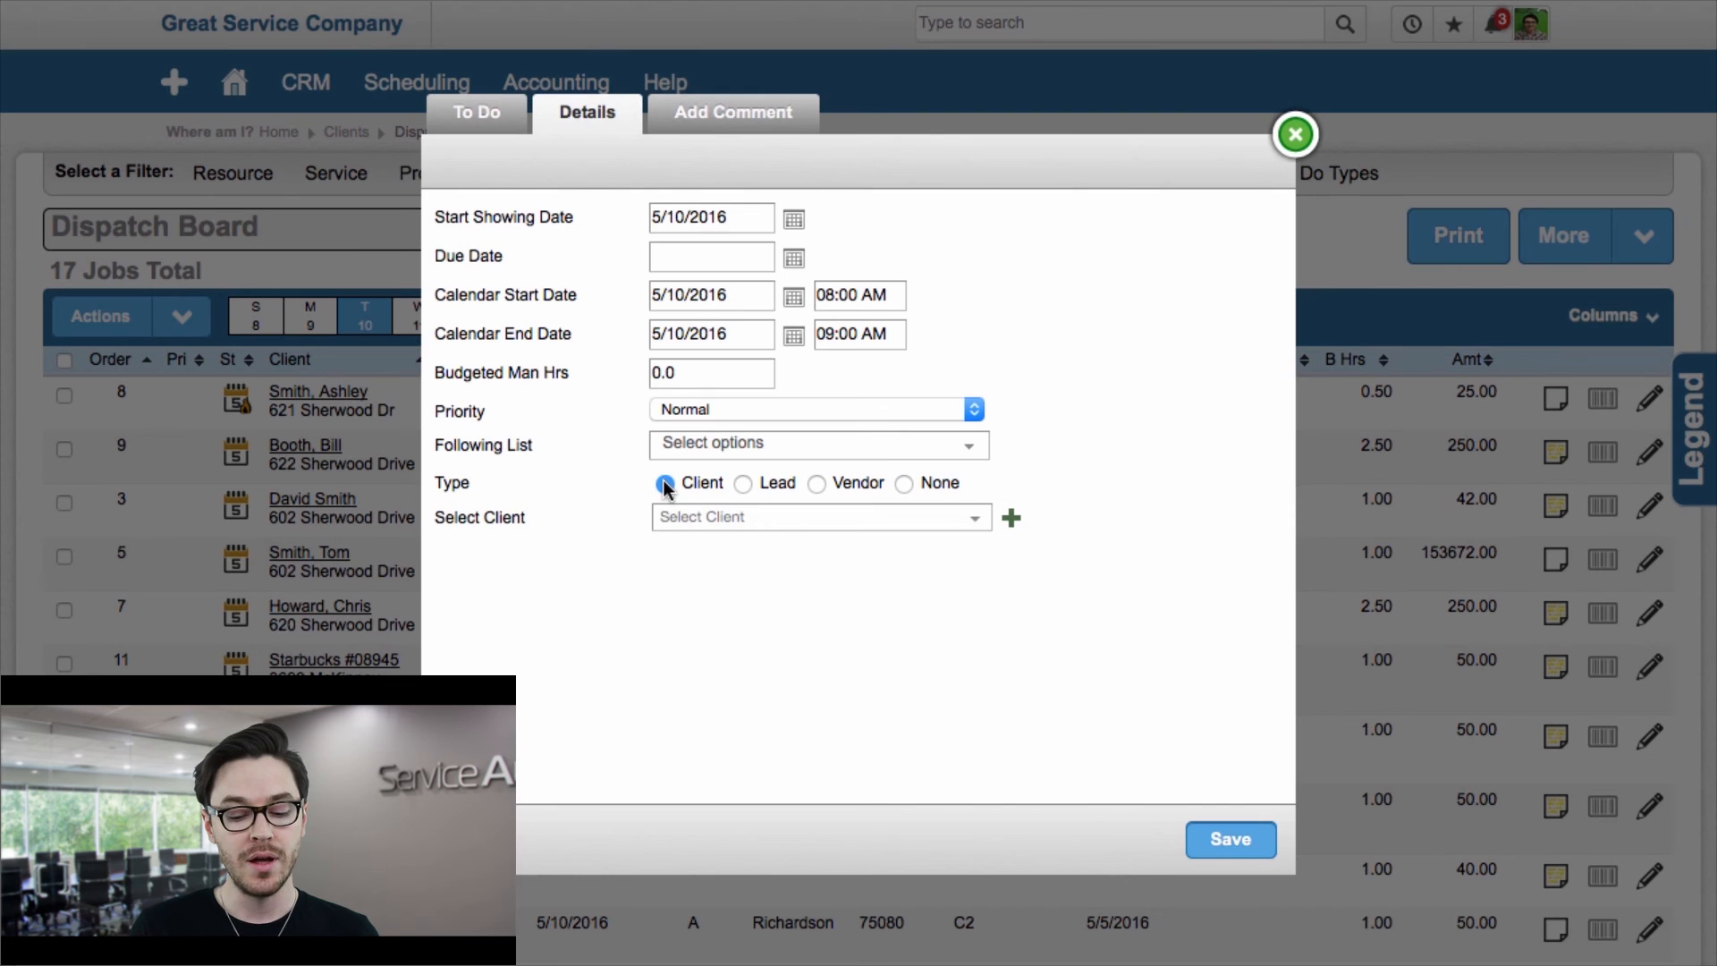
Step: Search the client list for 'boo', pick the matching client, and save the to-do
{"action": "left_click", "coordinate": [692, 519]}
{"action": "type", "text": "boo"}
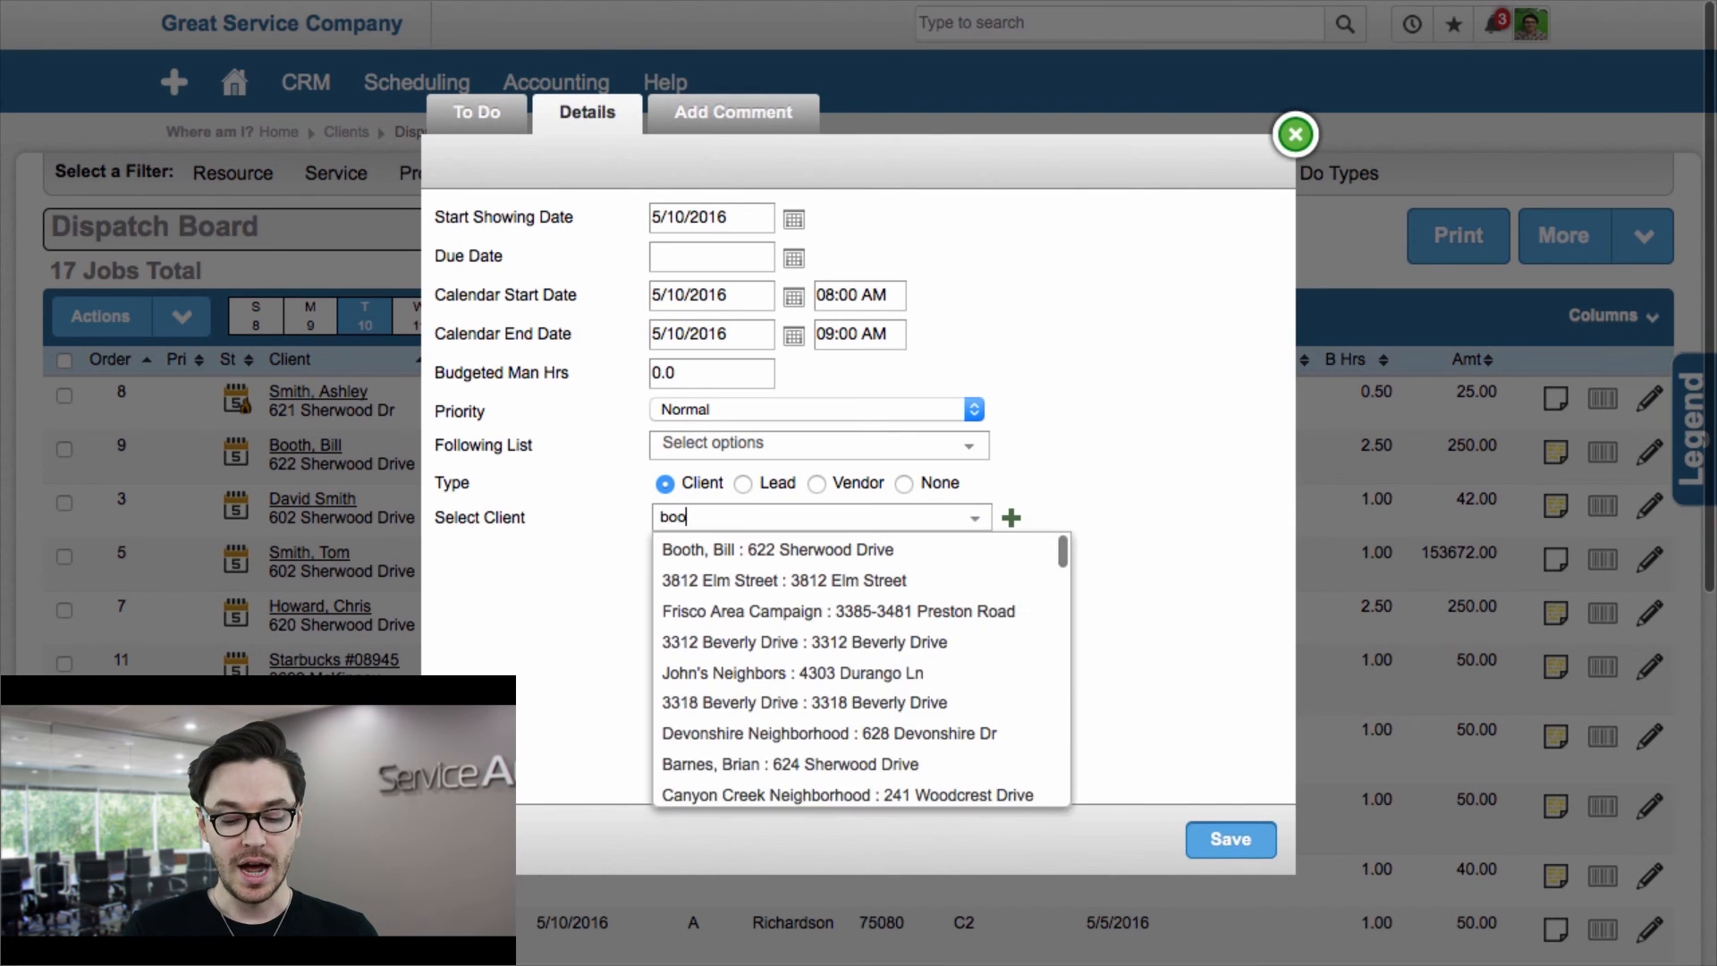
{"action": "left_click", "coordinate": [702, 550]}
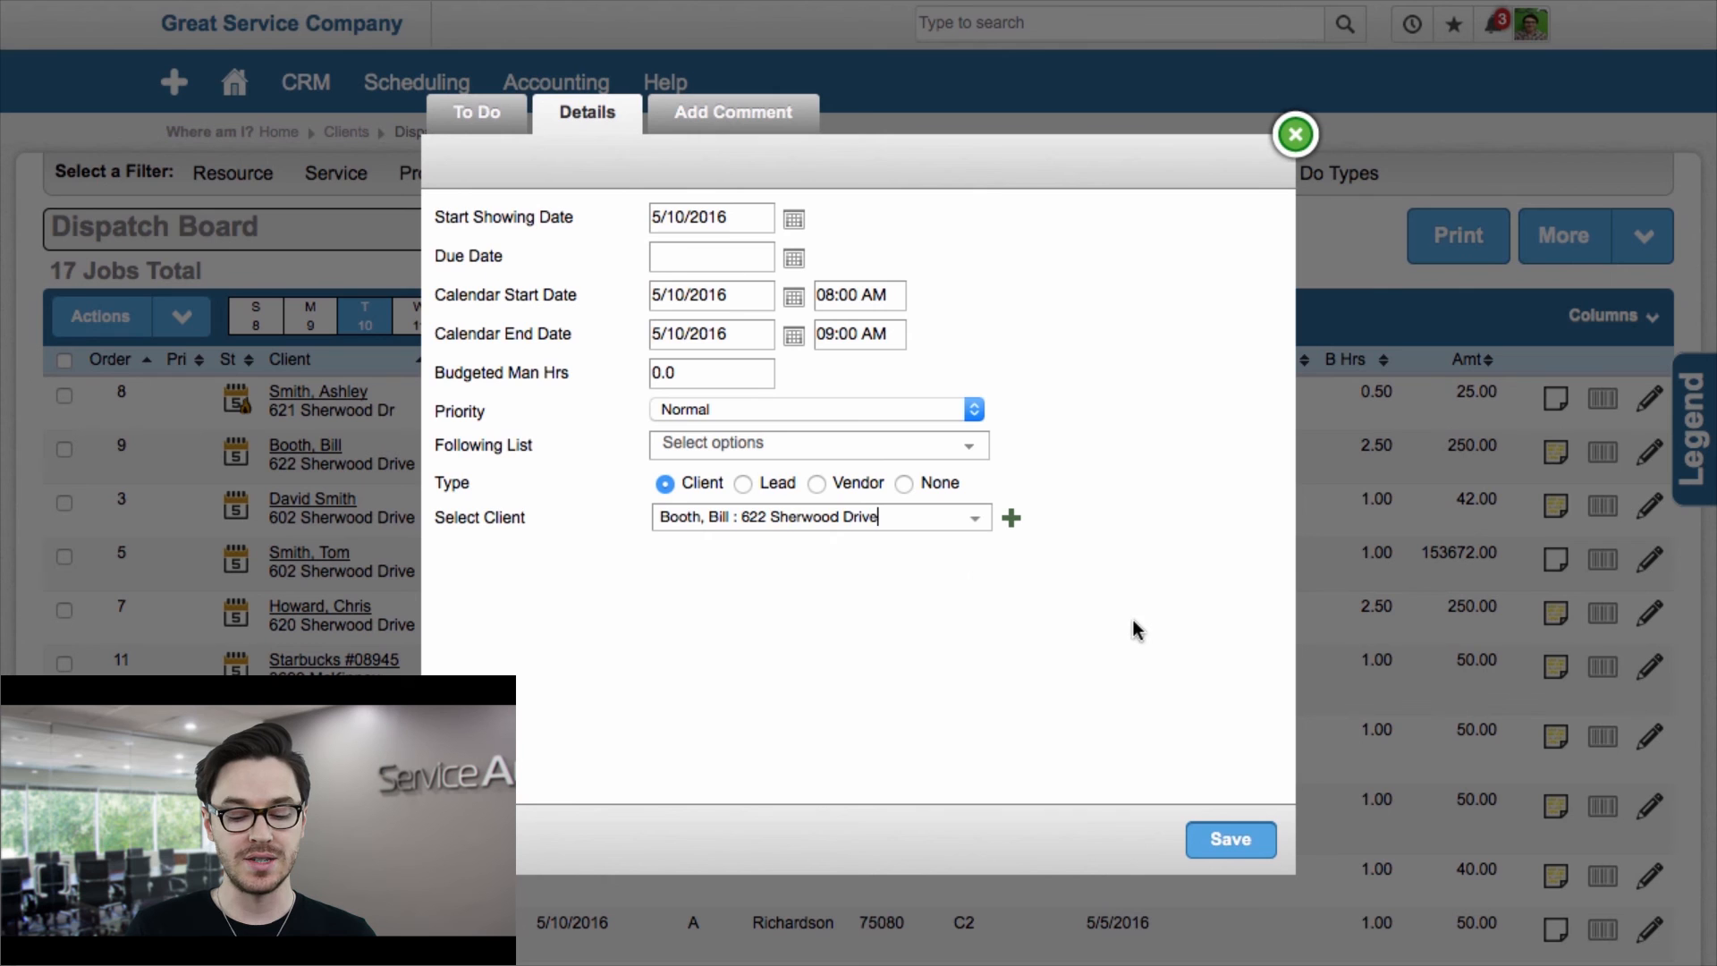
{"action": "left_click", "coordinate": [1230, 838]}
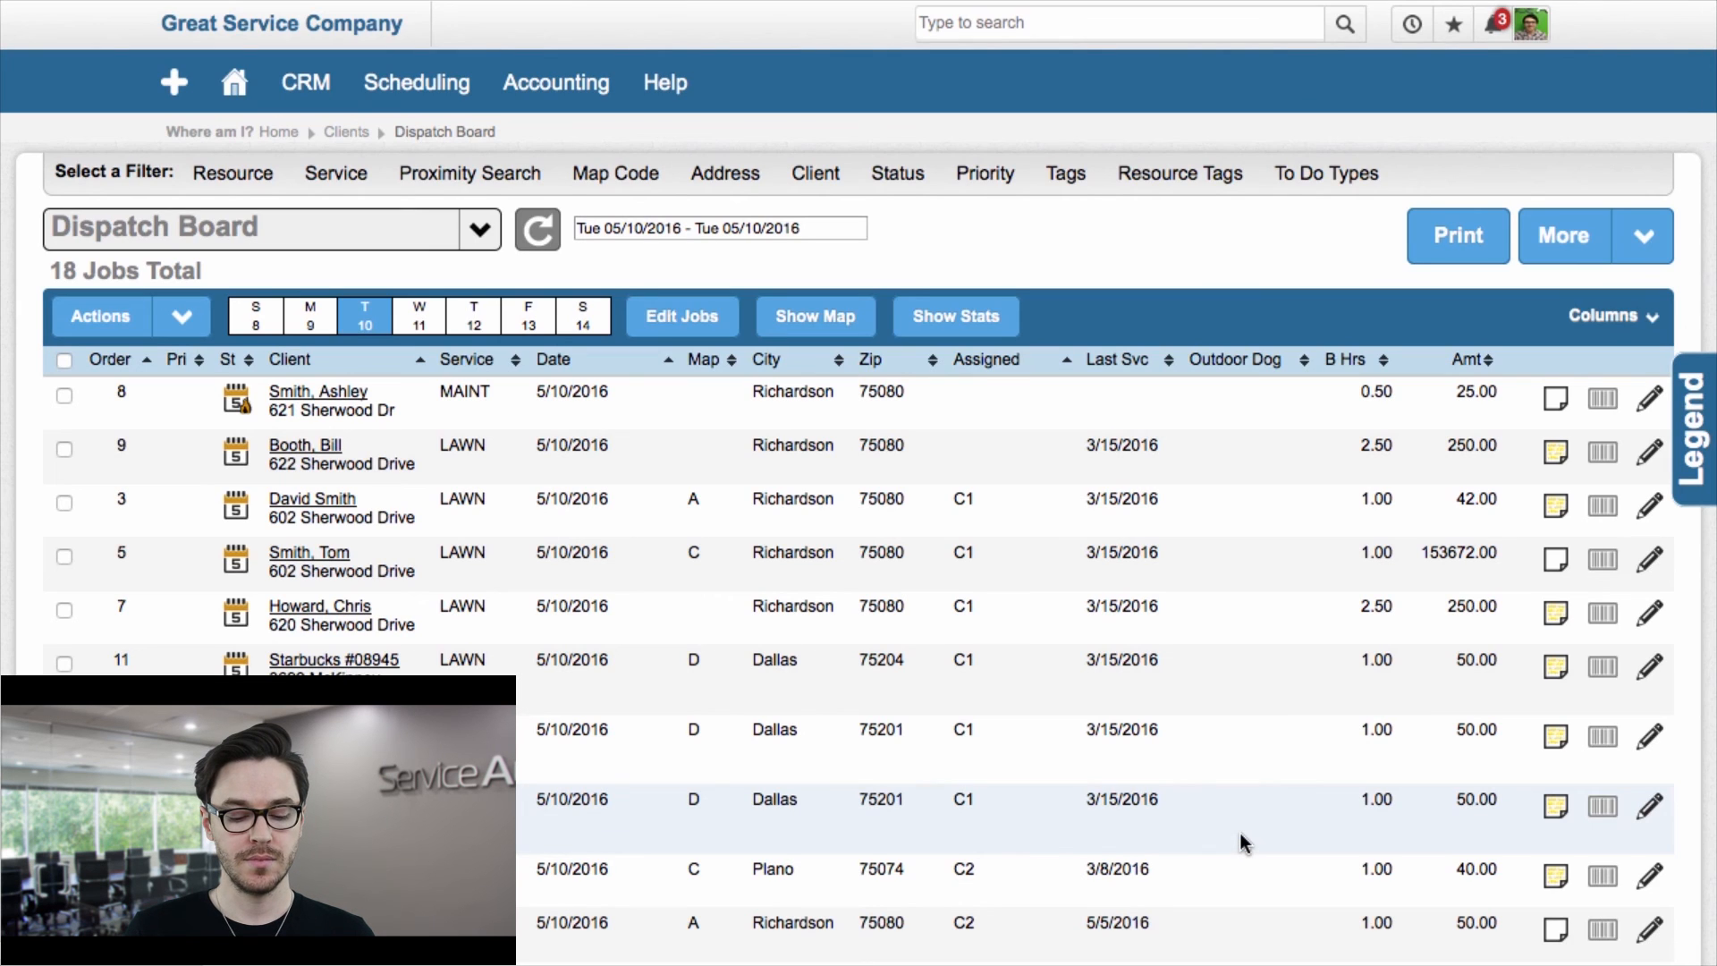
Step: Filter the Dispatch Board by the CEO resource
{"action": "left_click", "coordinate": [235, 173]}
{"action": "left_click", "coordinate": [368, 209]}
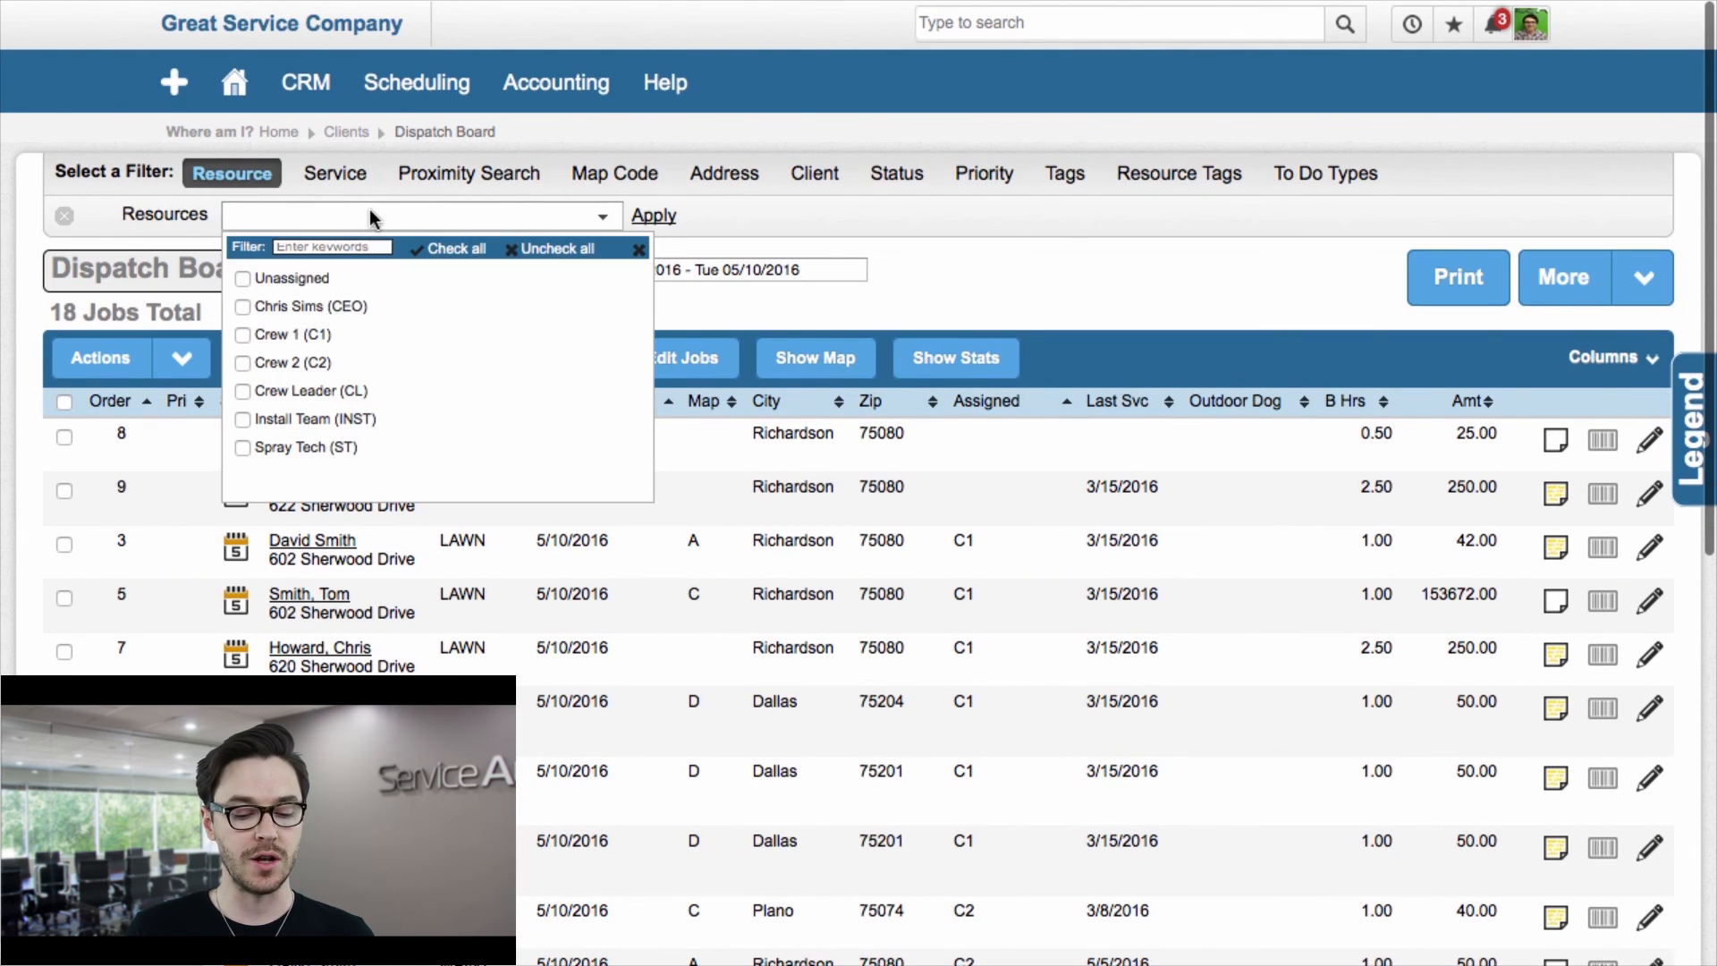
{"action": "left_click", "coordinate": [242, 306]}
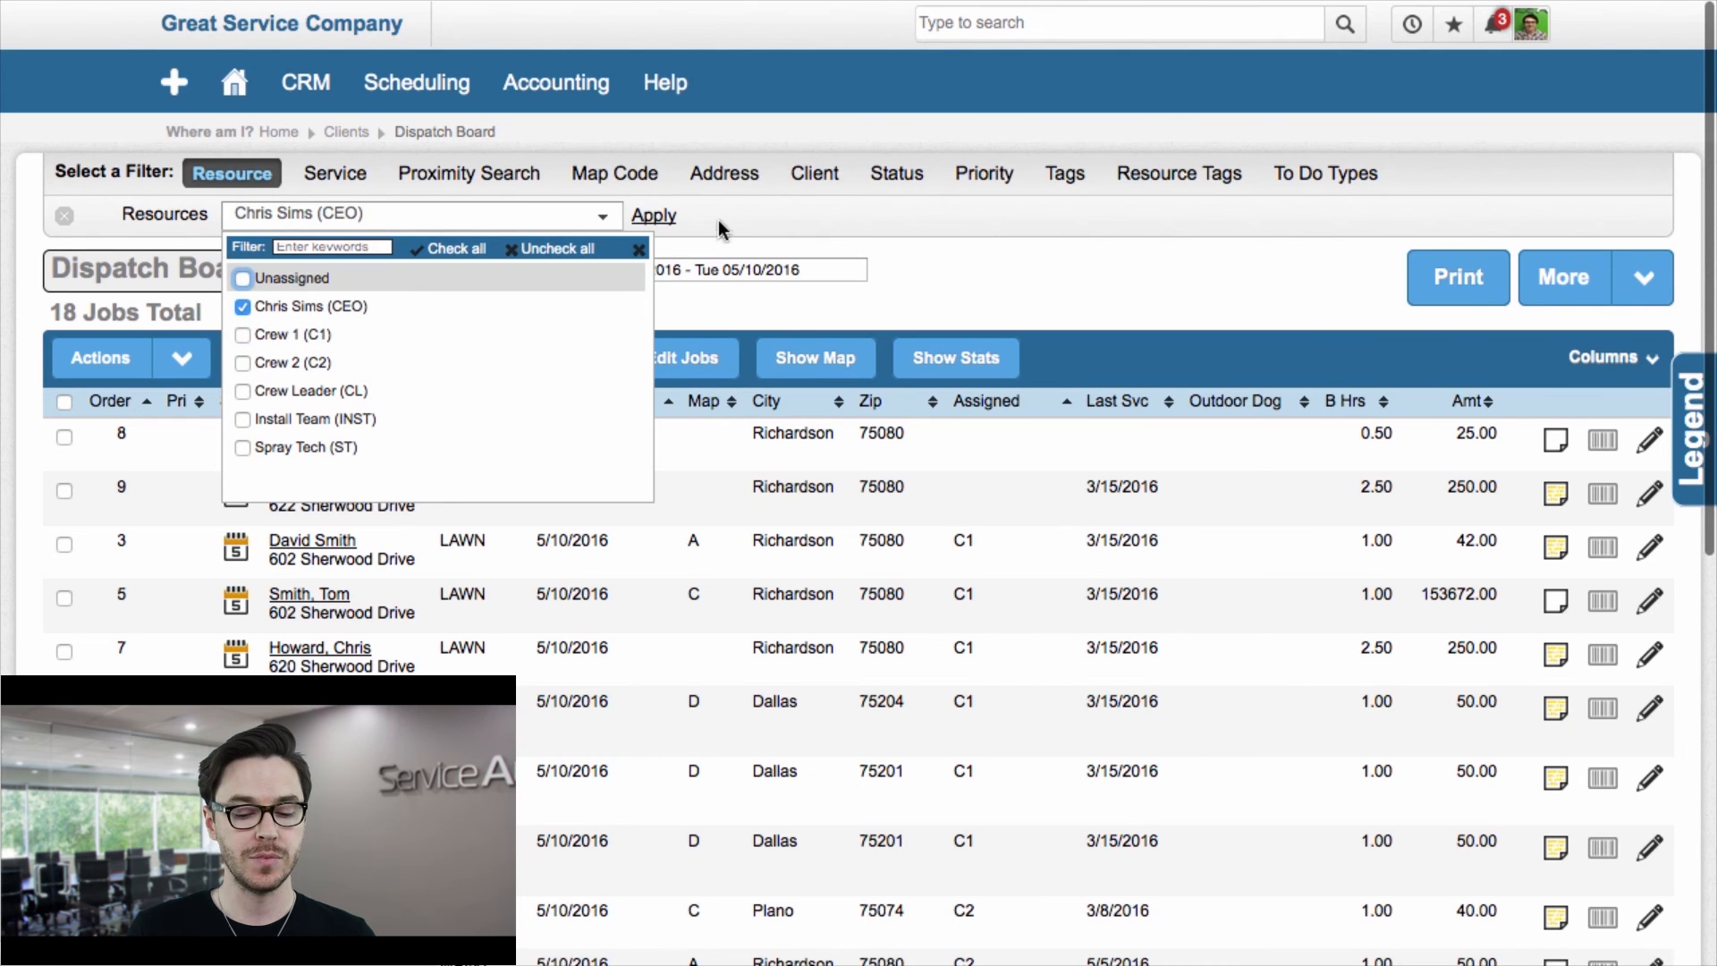
{"action": "left_click", "coordinate": [652, 218]}
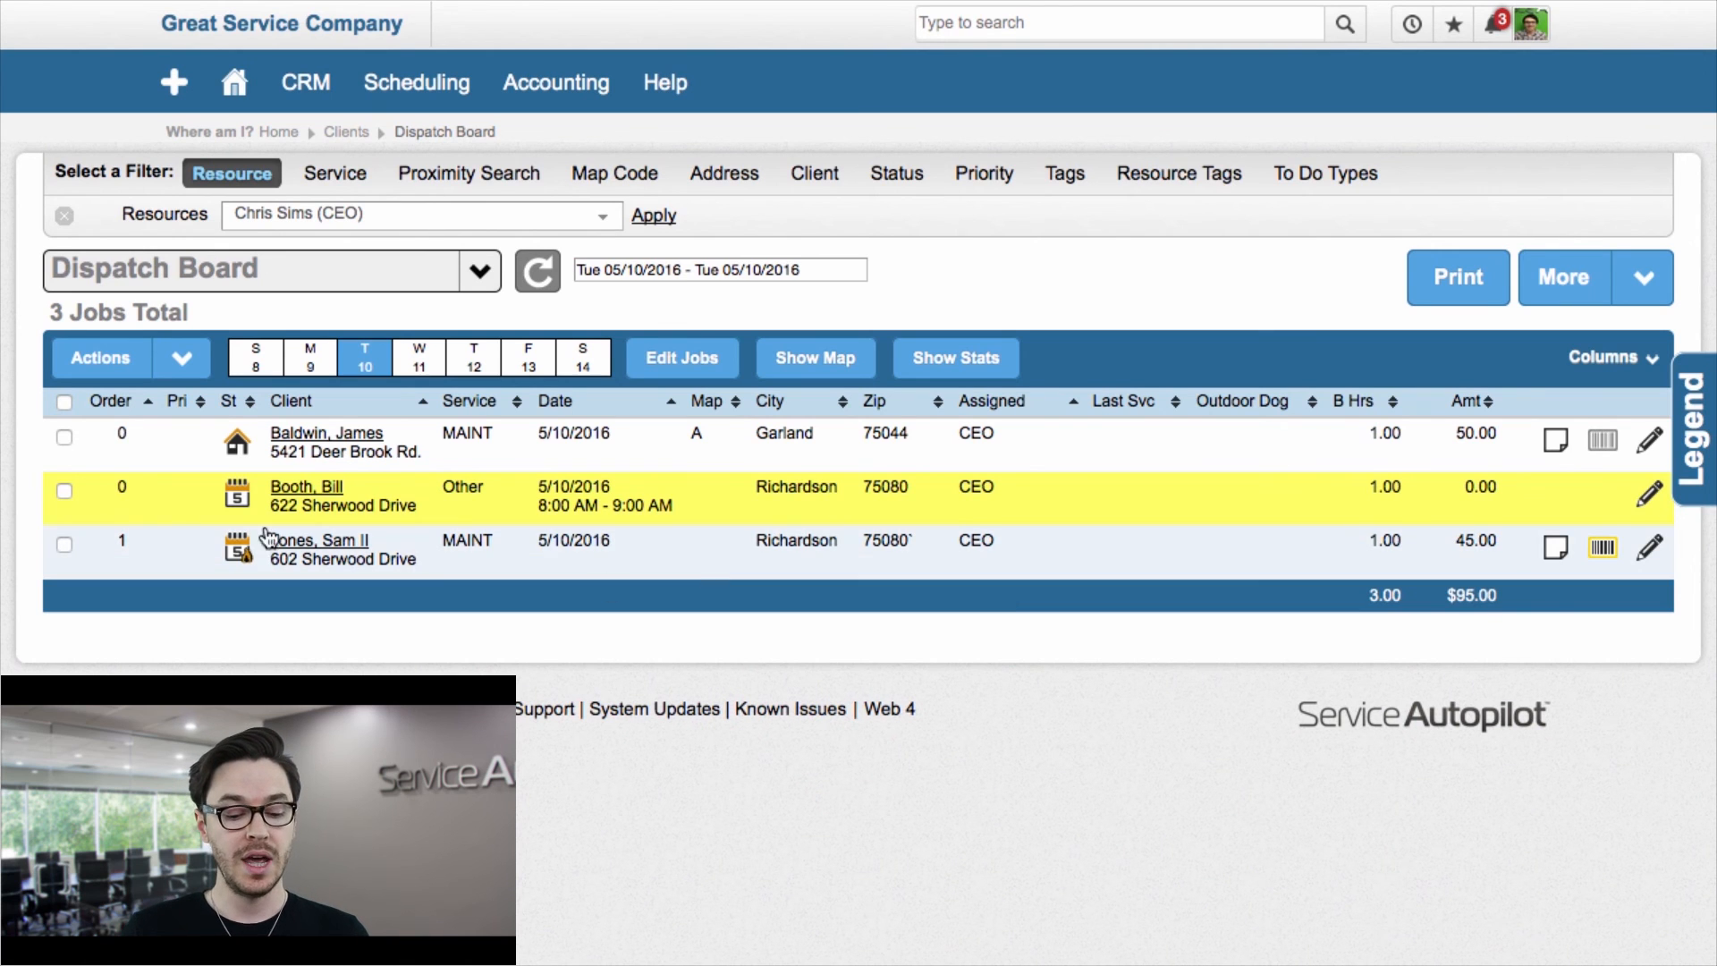
Step: Group stops for all listed jobs under the CEO resource and update today's route only
{"action": "left_click", "coordinate": [63, 403]}
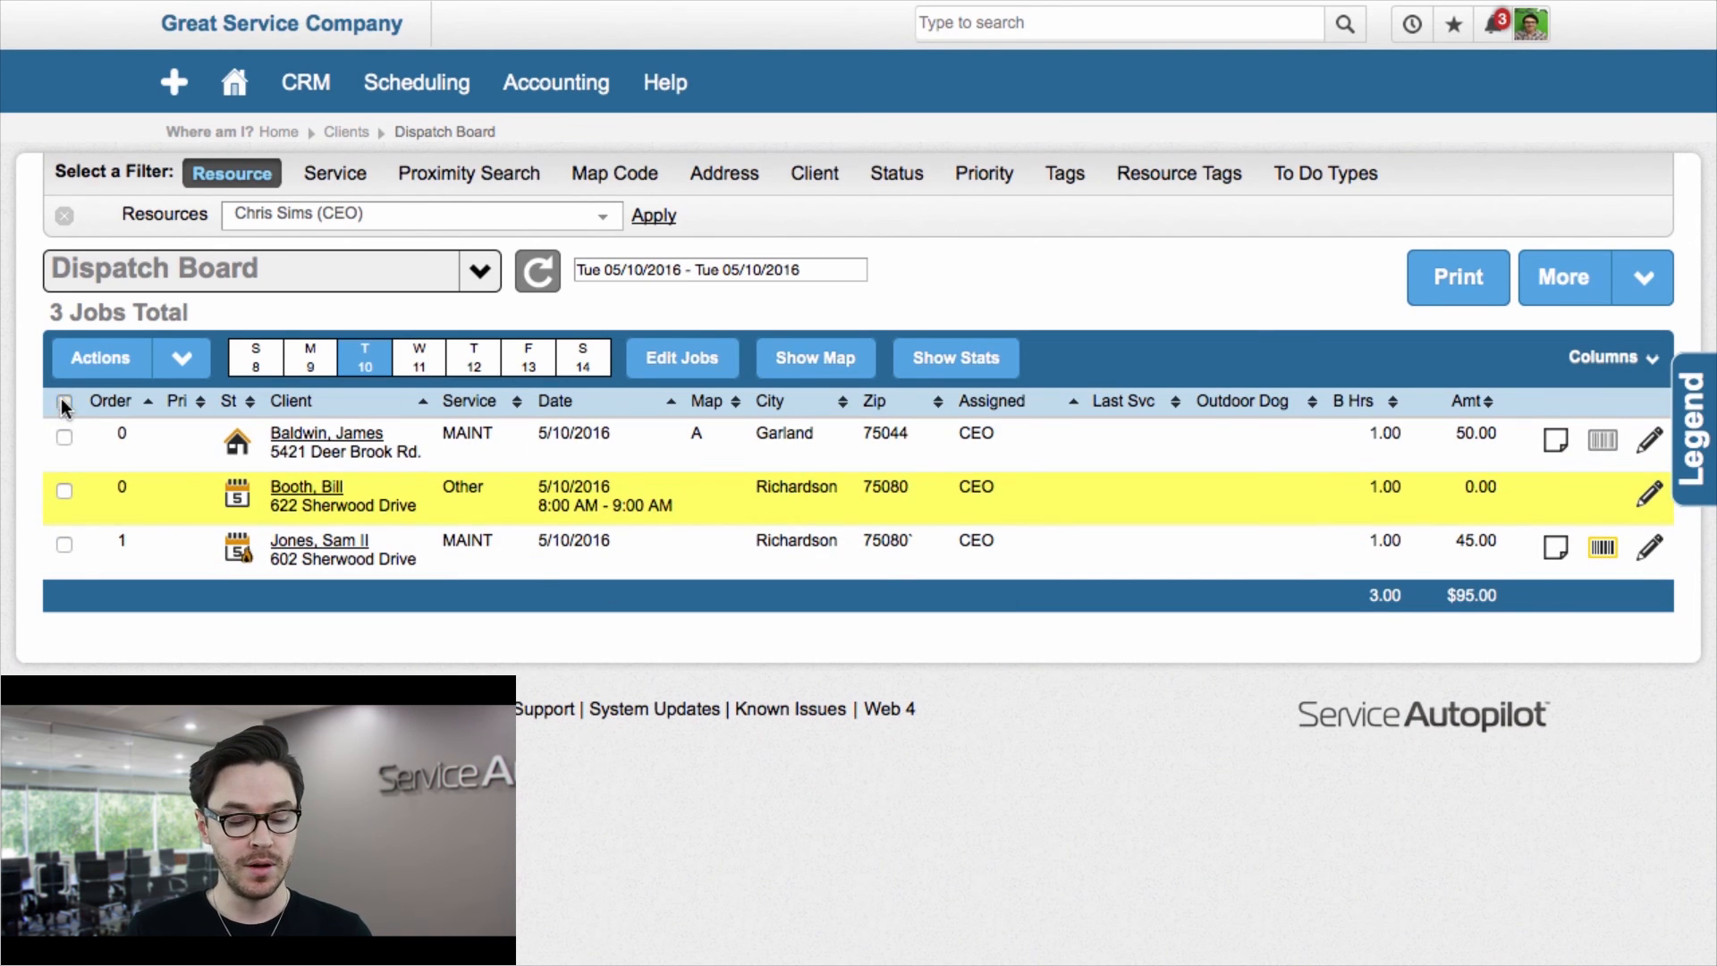
{"action": "left_click", "coordinate": [202, 372]}
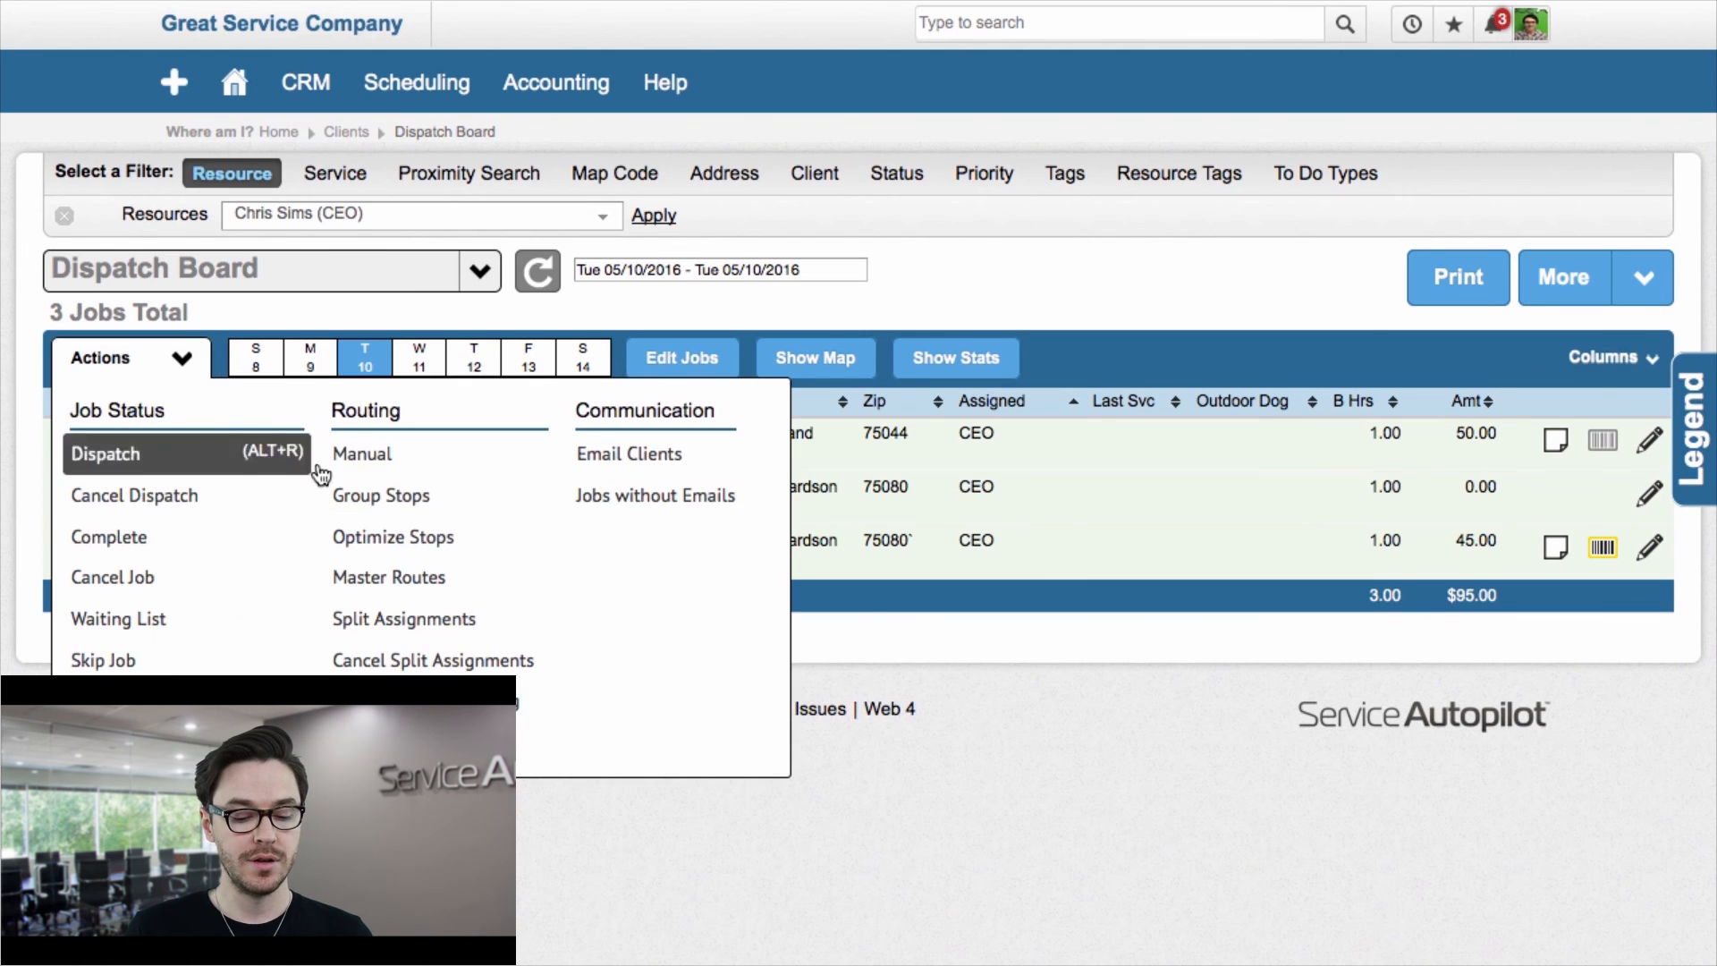
{"action": "left_click", "coordinate": [374, 602]}
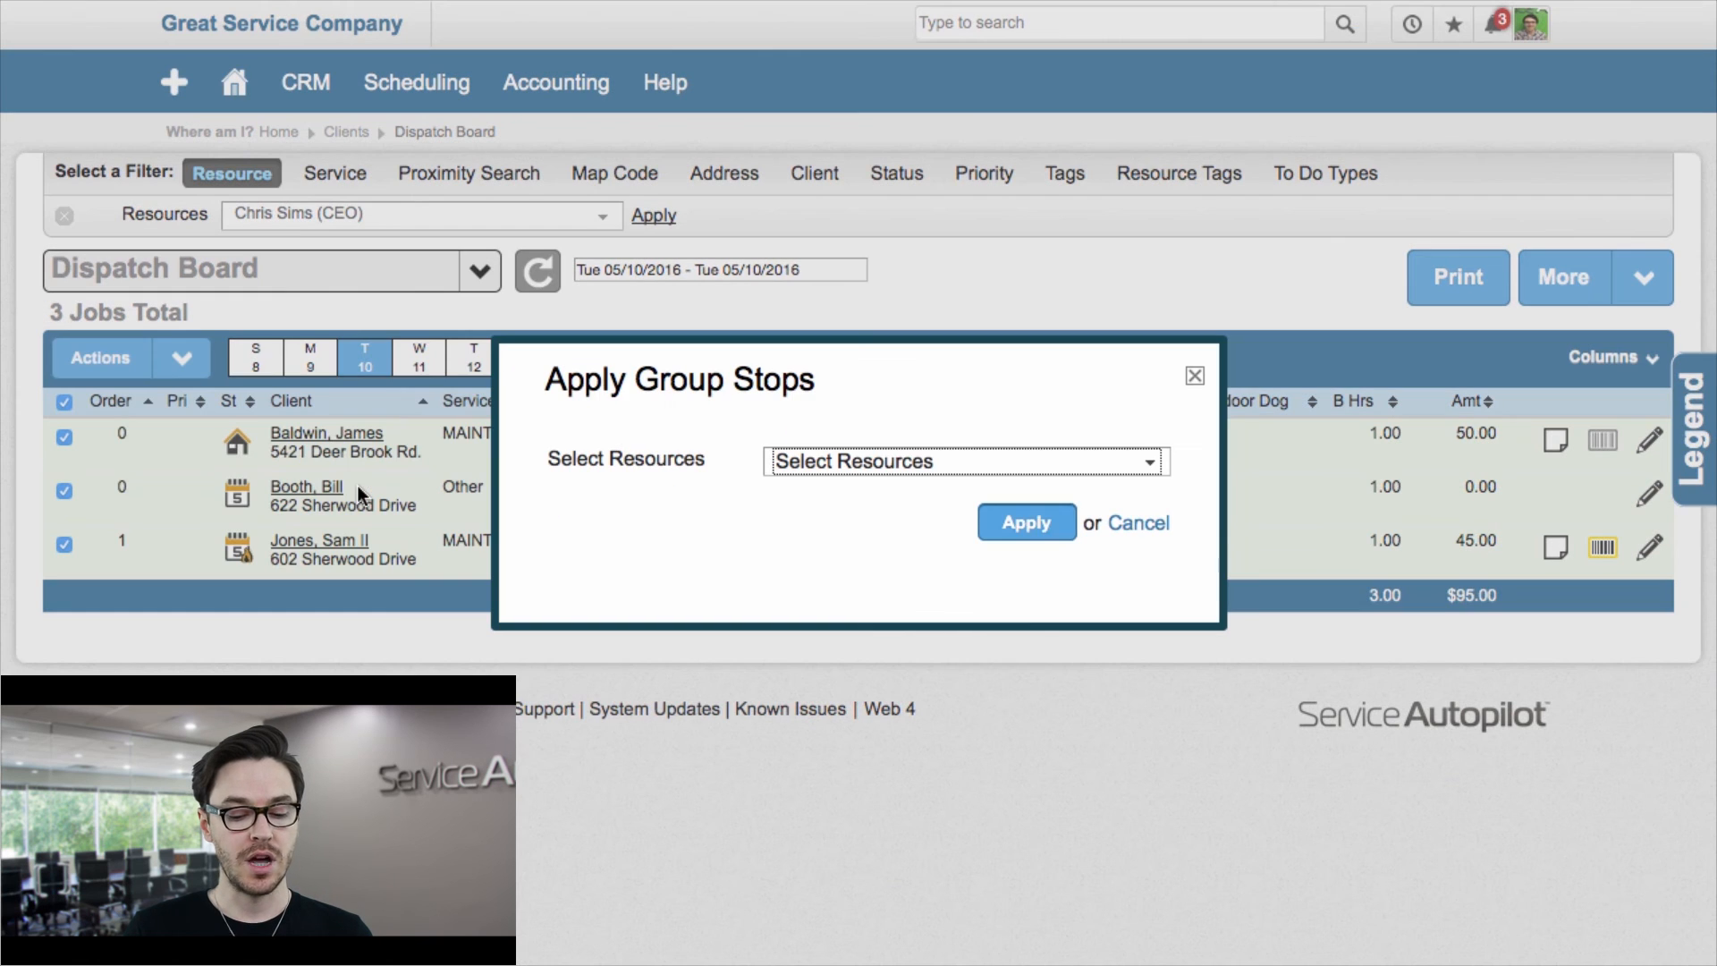
{"action": "left_click", "coordinate": [1084, 465]}
{"action": "left_click", "coordinate": [783, 498]}
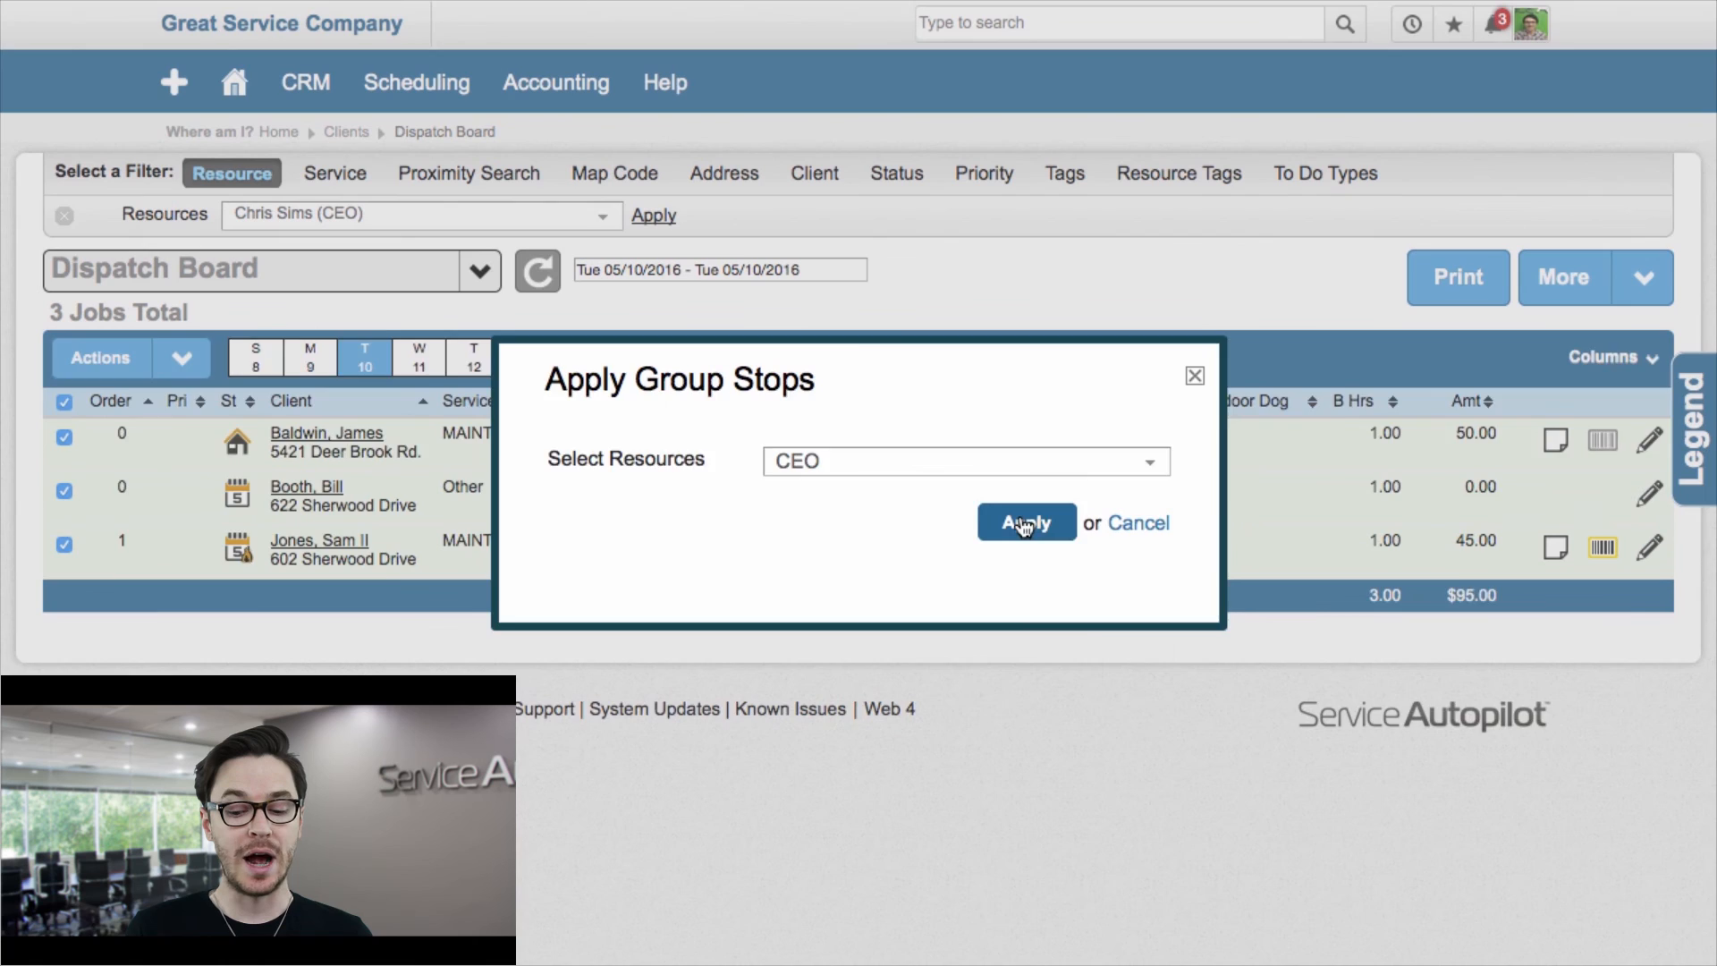
{"action": "left_click", "coordinate": [1019, 526]}
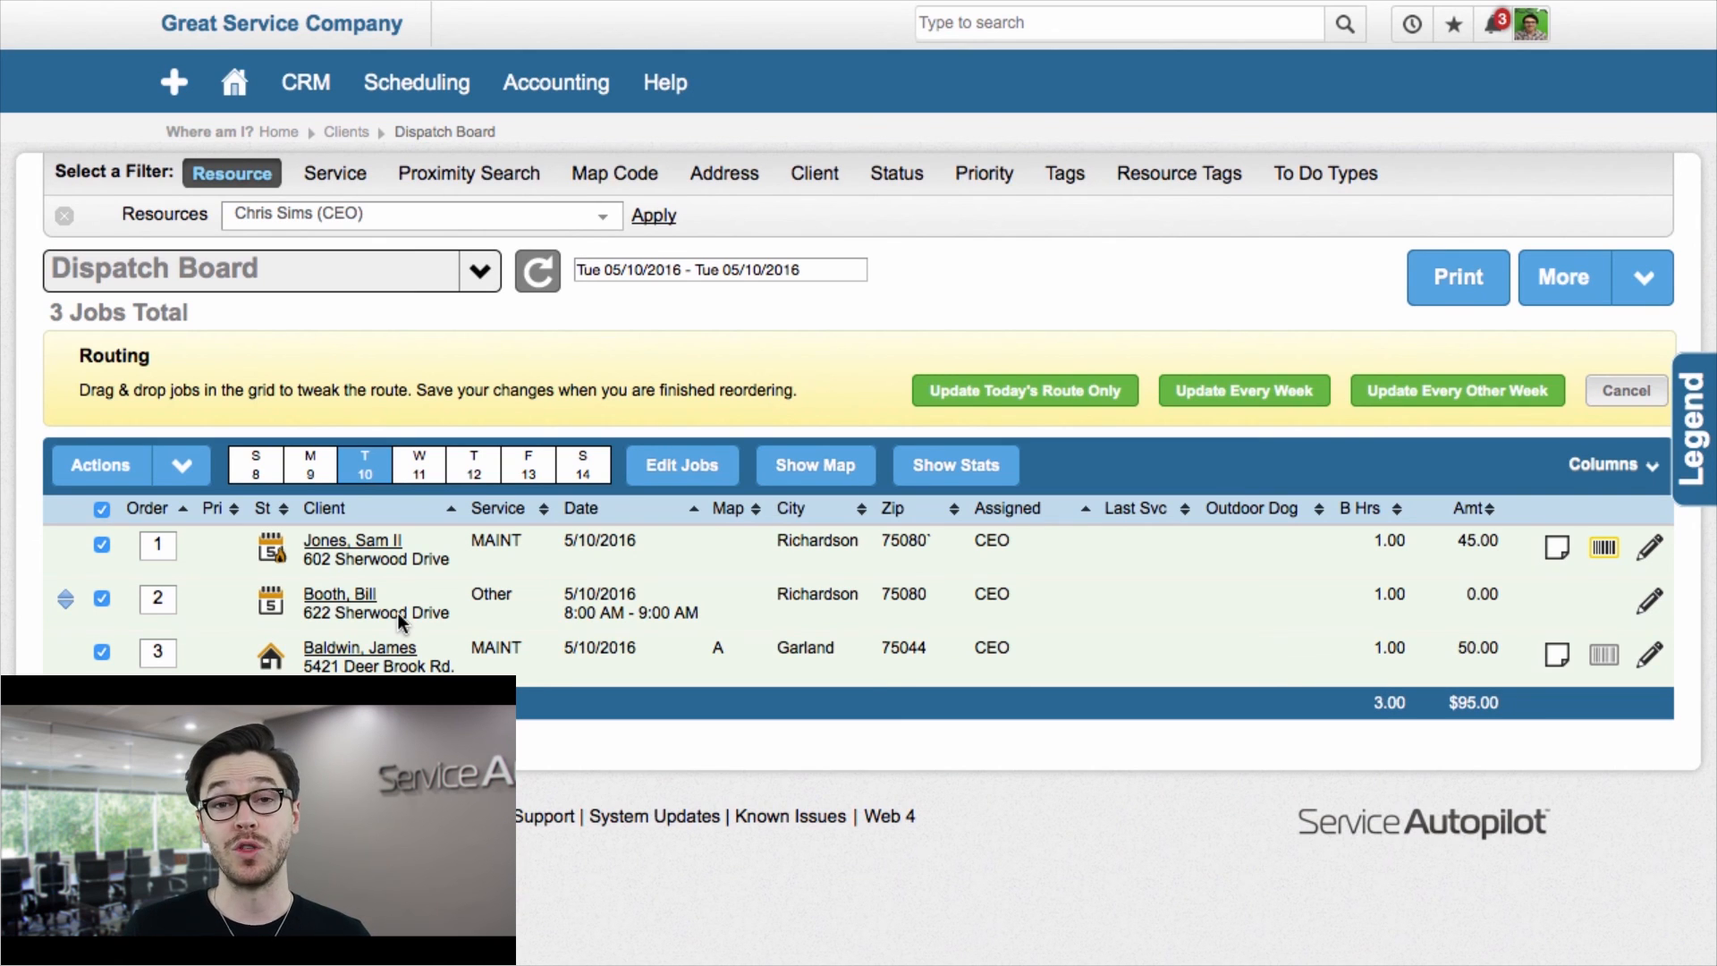
{"action": "left_click", "coordinate": [1054, 388]}
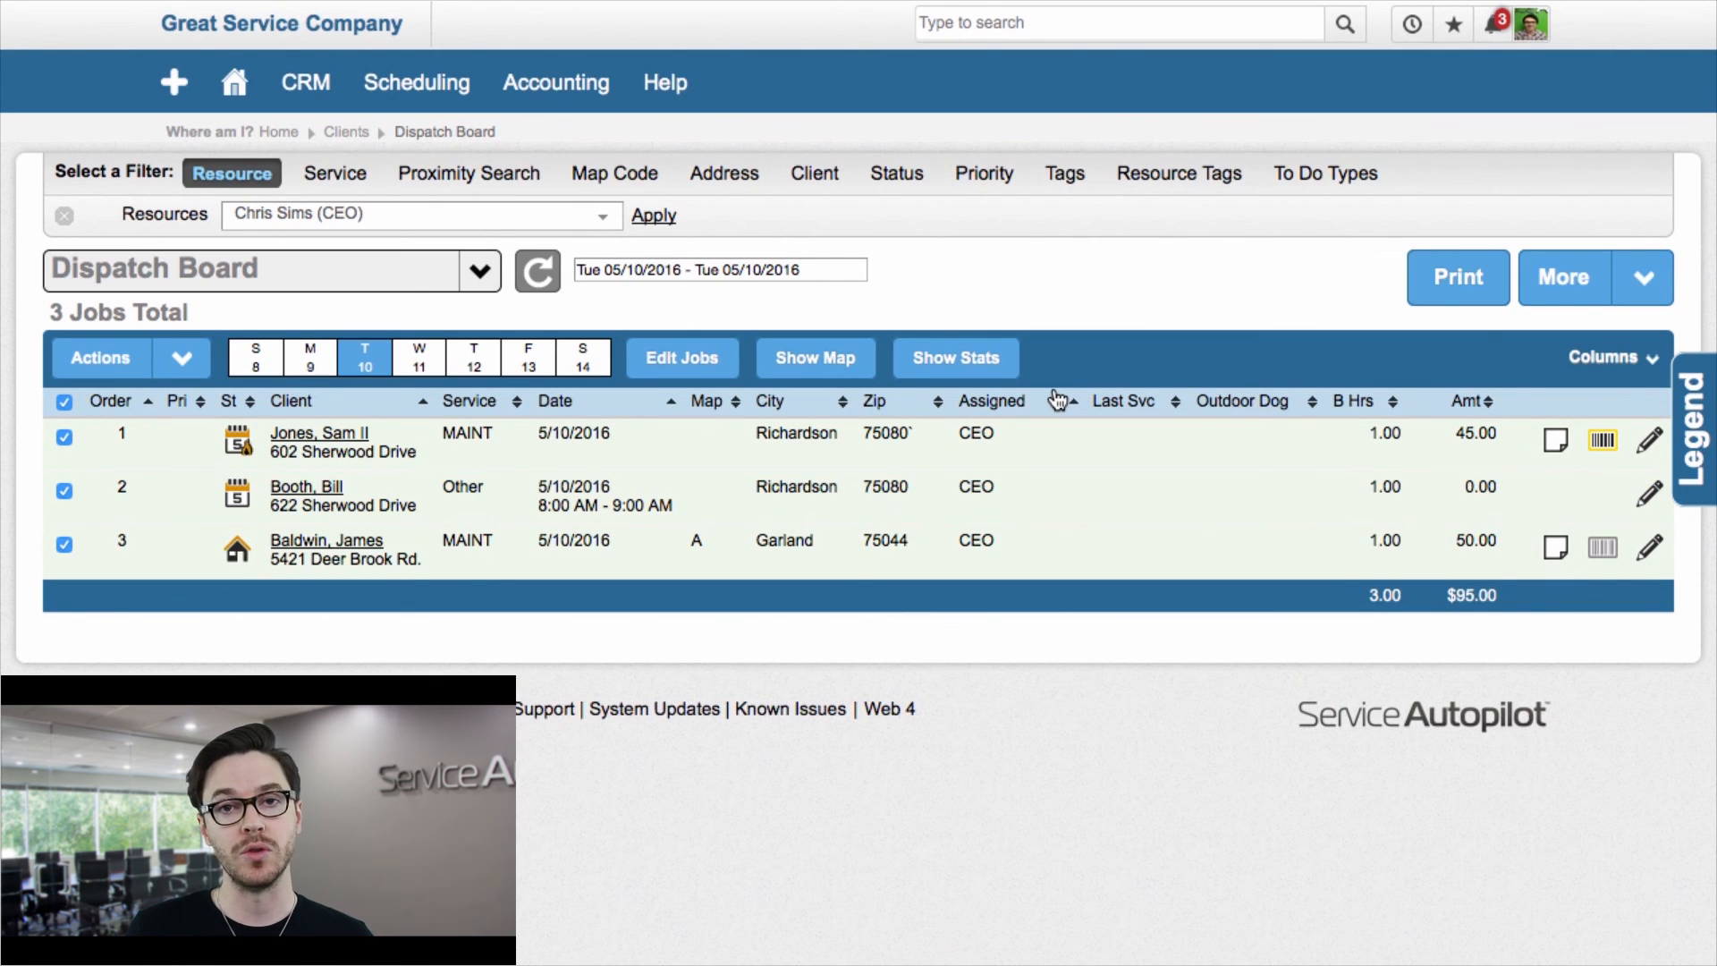